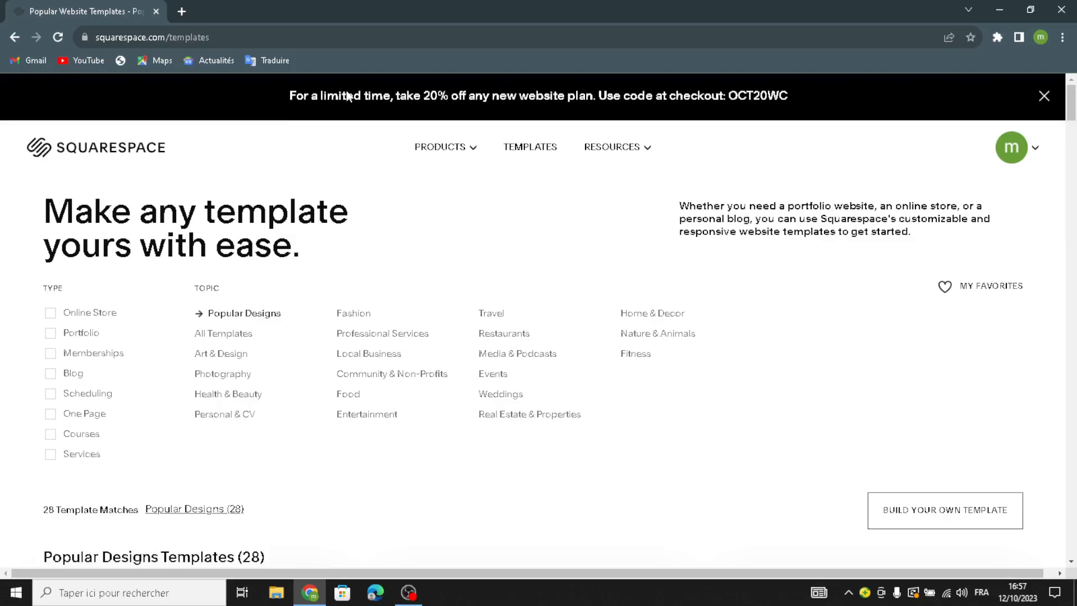
Step: Show the All Templates topic and filter it by the Online Store and Services types
{"action": "left_click", "coordinate": [227, 335]}
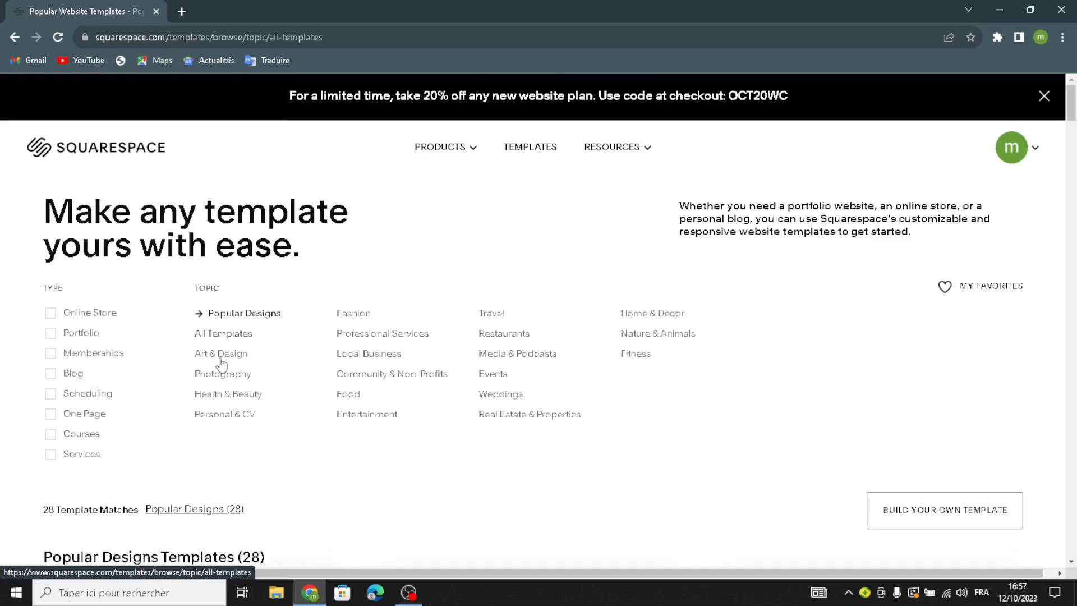
{"action": "left_click", "coordinate": [50, 313]}
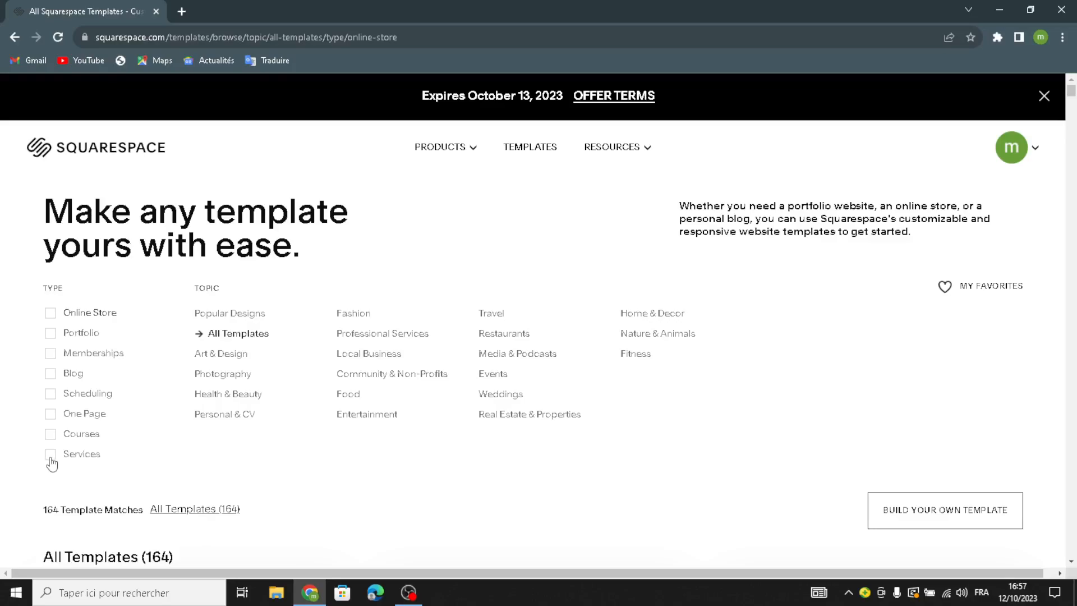
{"action": "left_click", "coordinate": [51, 454]}
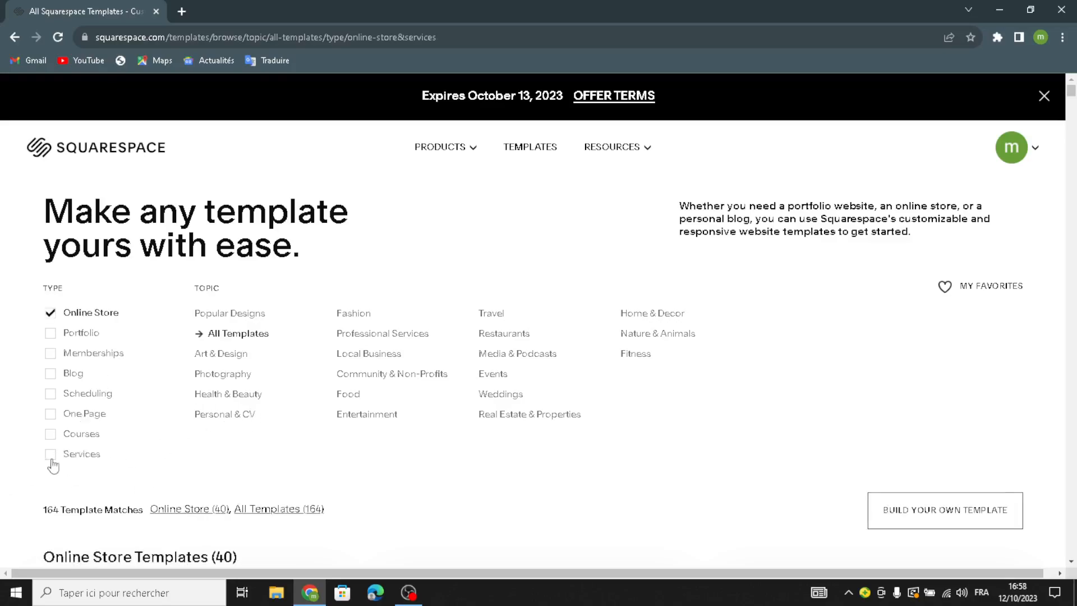
Step: Start building a custom template from the template gallery and title the site PixelPulse
{"action": "scroll", "coordinate": [303, 505], "scroll_direction": "down", "scroll_amount": 5}
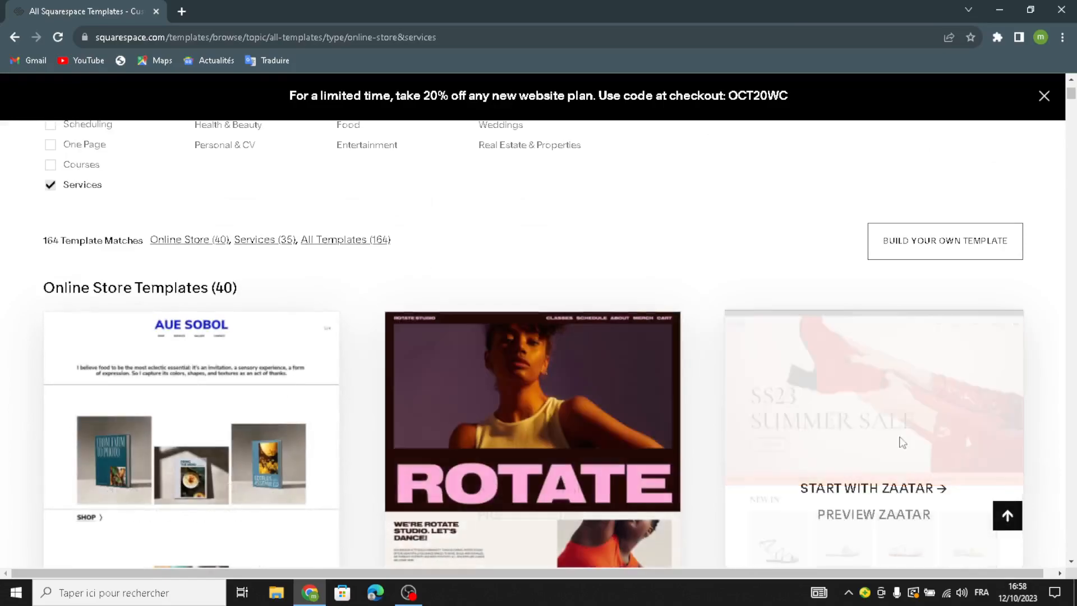
{"action": "scroll", "coordinate": [872, 429], "scroll_direction": "down", "scroll_amount": 5}
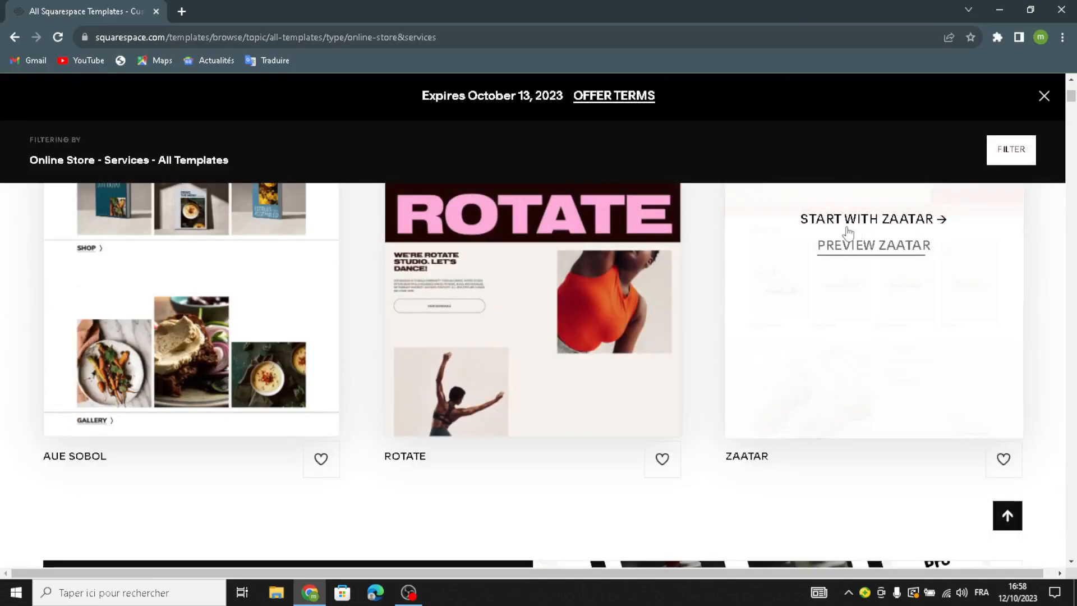
{"action": "scroll", "coordinate": [550, 404], "scroll_direction": "down", "scroll_amount": 7}
{"action": "scroll", "coordinate": [89, 477], "scroll_direction": "up", "scroll_amount": 3}
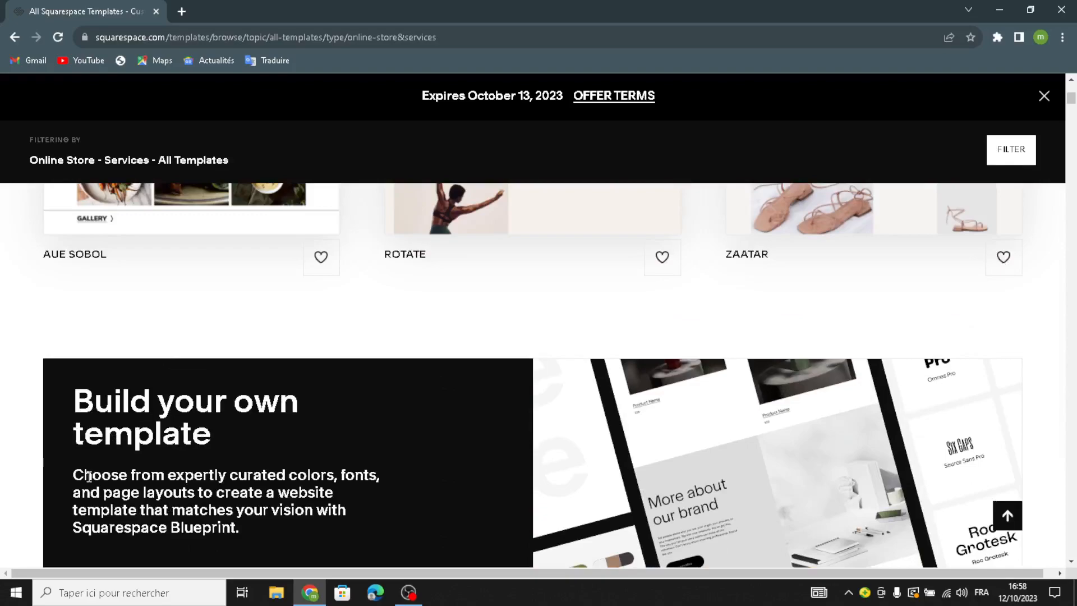
{"action": "scroll", "coordinate": [89, 477], "scroll_direction": "down", "scroll_amount": 2}
{"action": "left_click", "coordinate": [89, 479]}
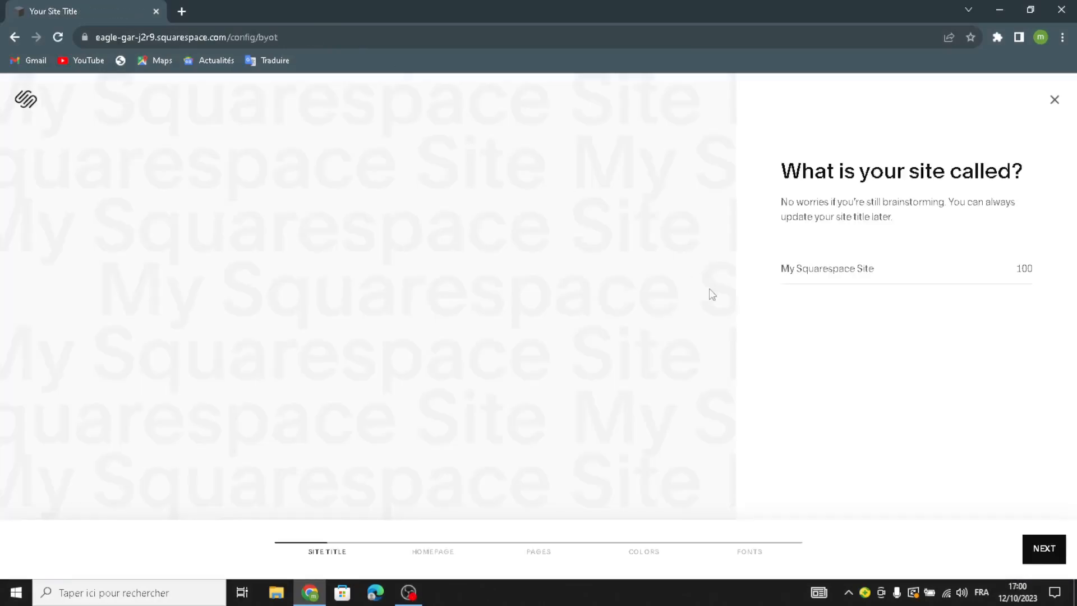
{"action": "type", "text": "PixelPulse"}
{"action": "left_click", "coordinate": [1041, 549]}
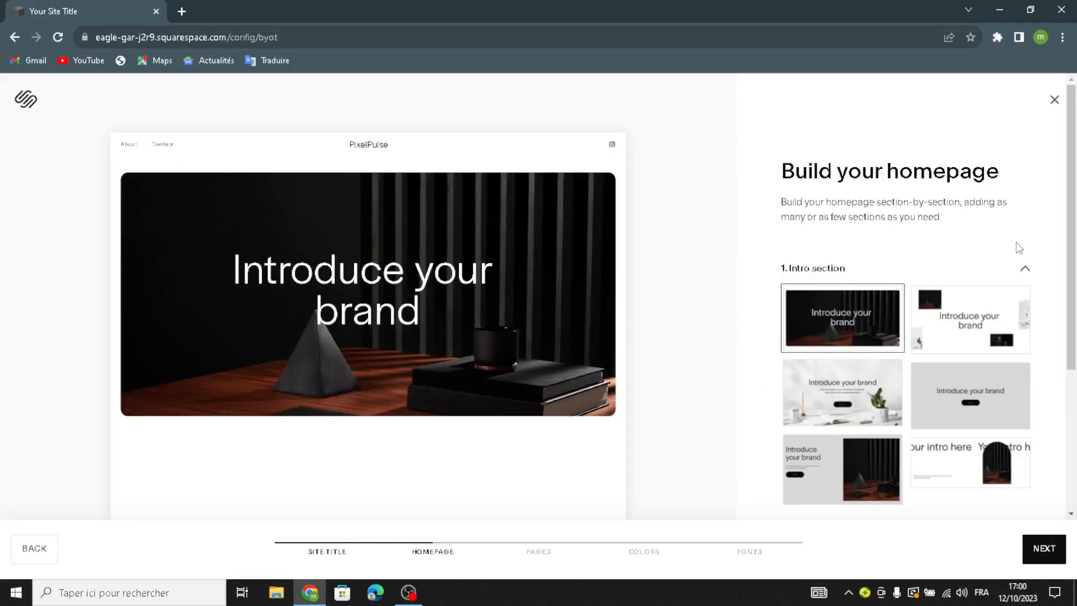
Step: Give the homepage the plain grey intro section with centred text and button, plus a products section and an expandable-list services section
{"action": "scroll", "coordinate": [845, 254], "scroll_direction": "down", "scroll_amount": 3}
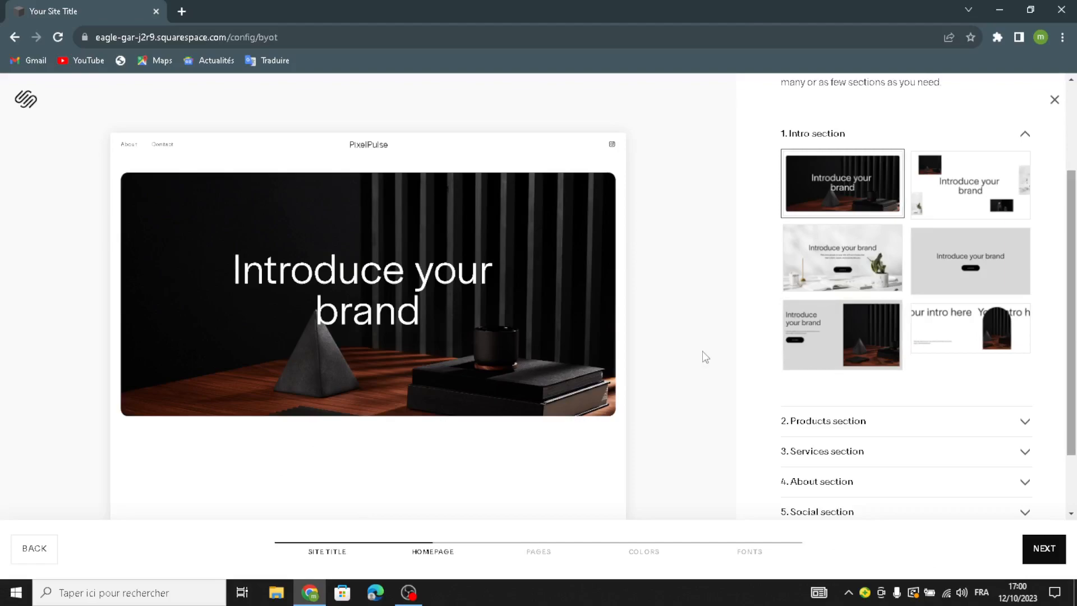
{"action": "left_click", "coordinate": [961, 237]}
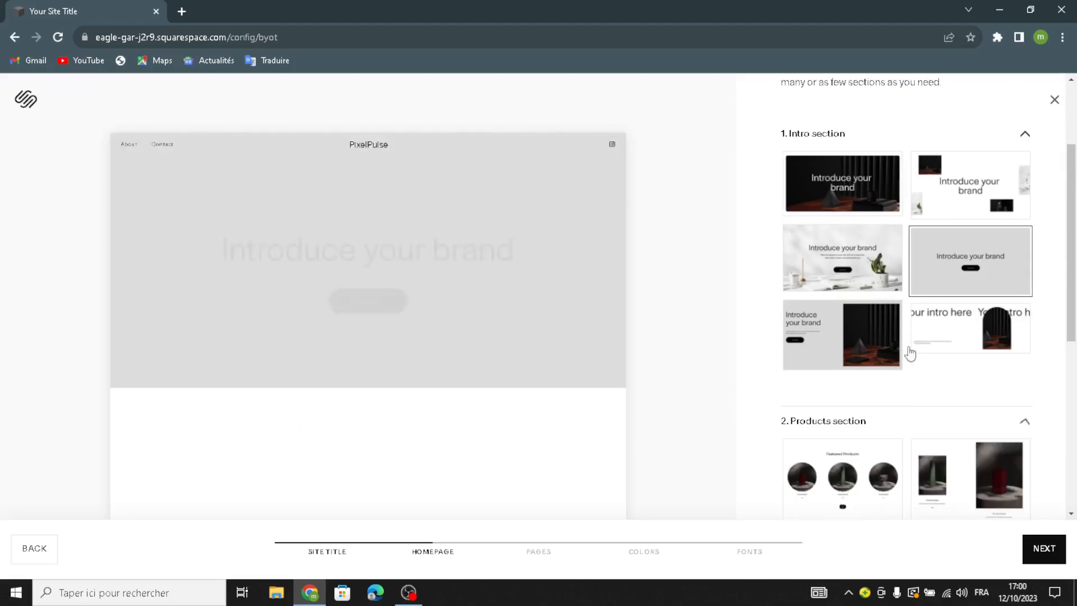
{"action": "scroll", "coordinate": [911, 354], "scroll_direction": "down", "scroll_amount": 3}
{"action": "left_click", "coordinate": [887, 387]}
{"action": "left_click", "coordinate": [800, 250]}
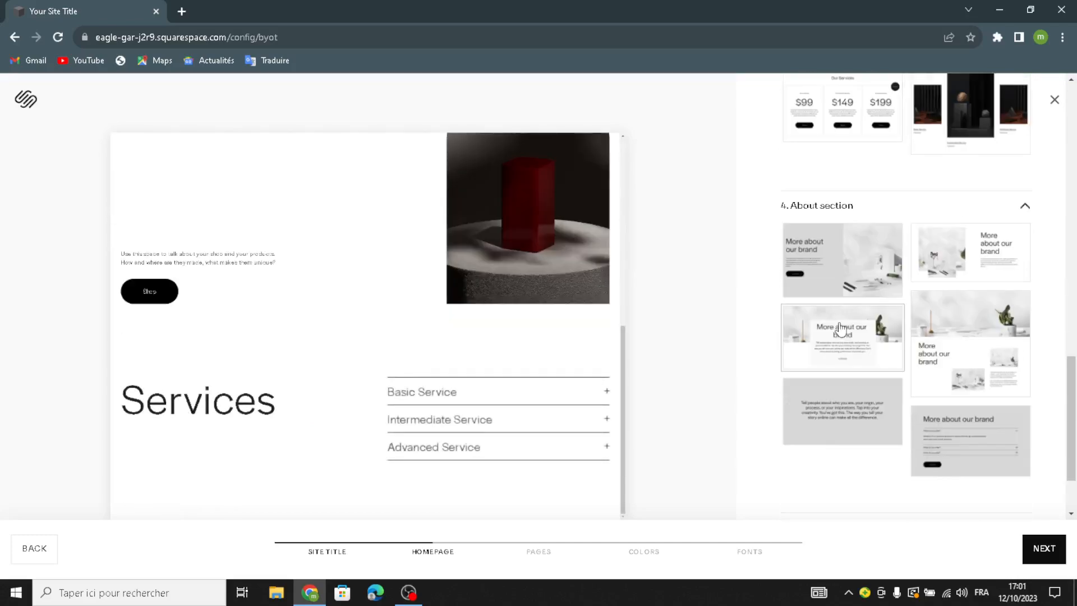
Step: Complete the homepage with about and social sections, the Contact Us form beside a vase image, and the three-column footer
{"action": "left_click", "coordinate": [845, 401]}
{"action": "left_click", "coordinate": [855, 378]}
{"action": "left_click", "coordinate": [802, 344]}
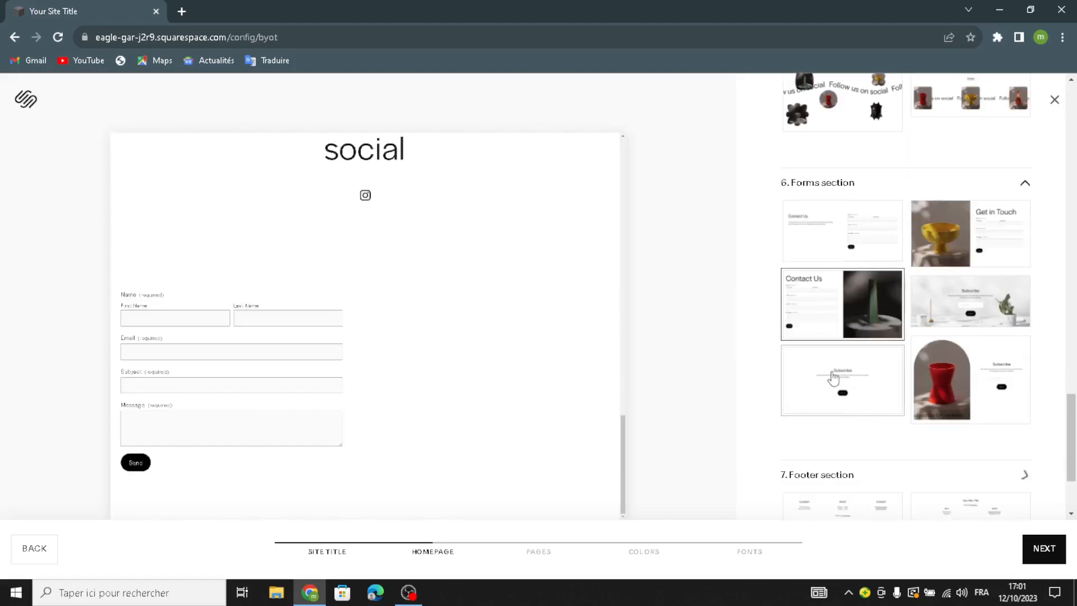
{"action": "left_click", "coordinate": [882, 375]}
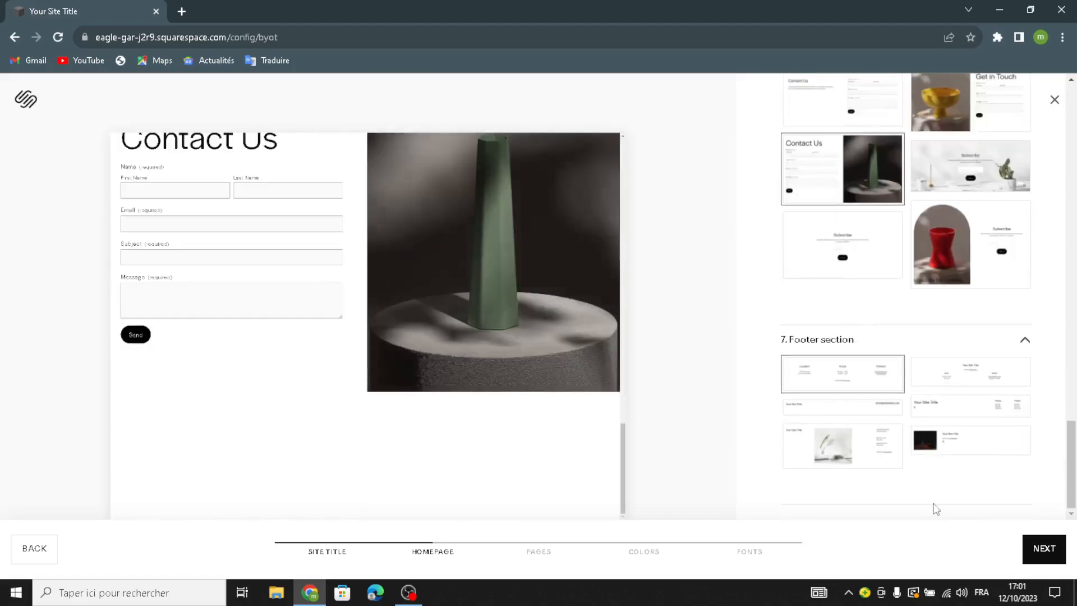
{"action": "left_click", "coordinate": [1041, 553]}
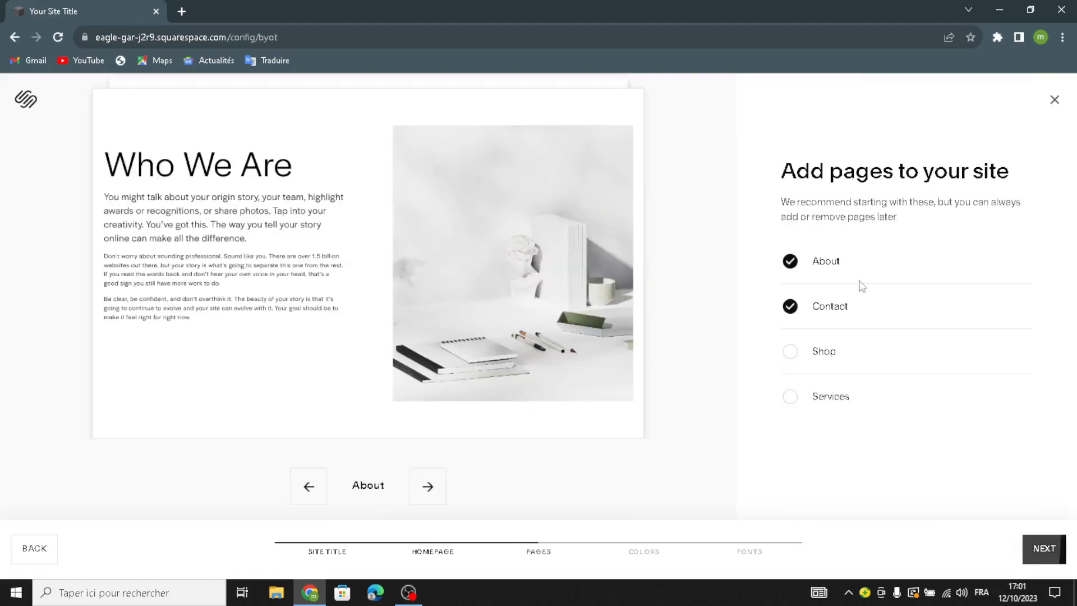
Step: Add the Shop and Services pages to the site alongside About and Contact, and continue to the color palettes
{"action": "left_click", "coordinate": [806, 353]}
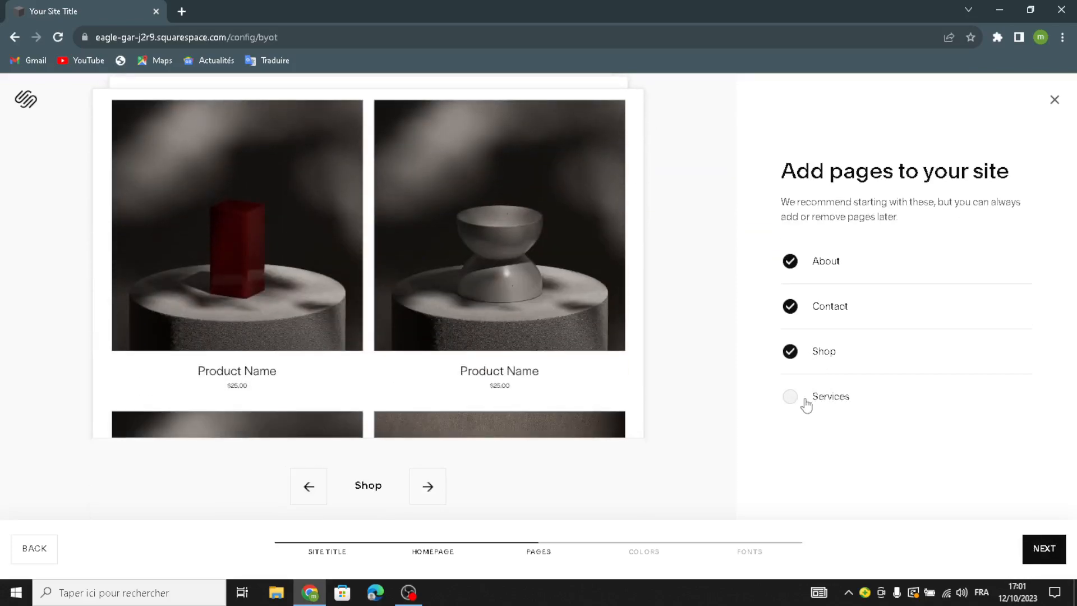
{"action": "left_click", "coordinate": [797, 402]}
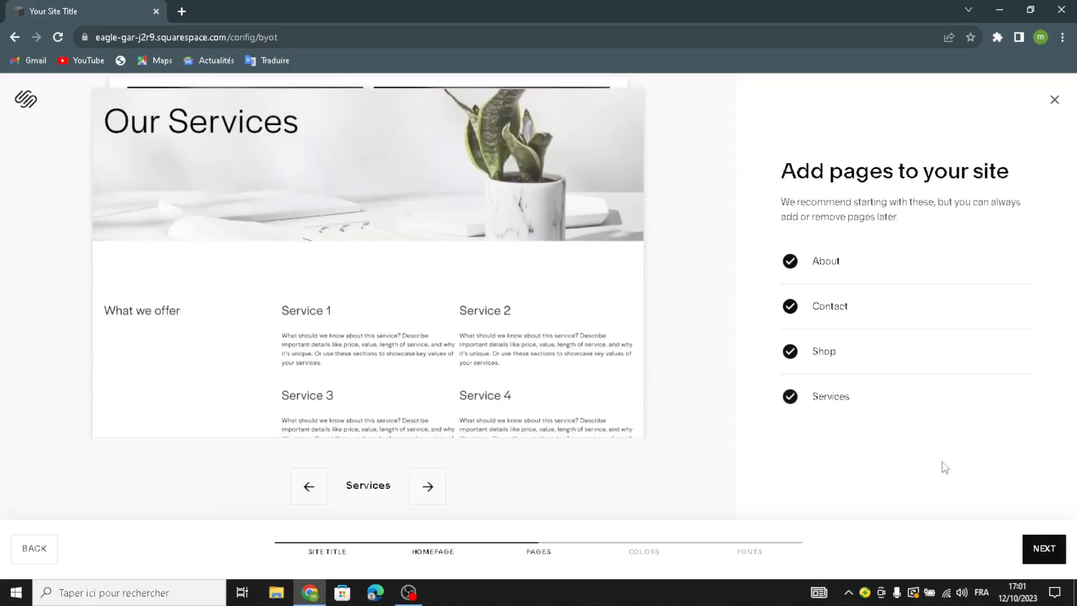
{"action": "left_click", "coordinate": [818, 356]}
{"action": "left_click", "coordinate": [819, 356]}
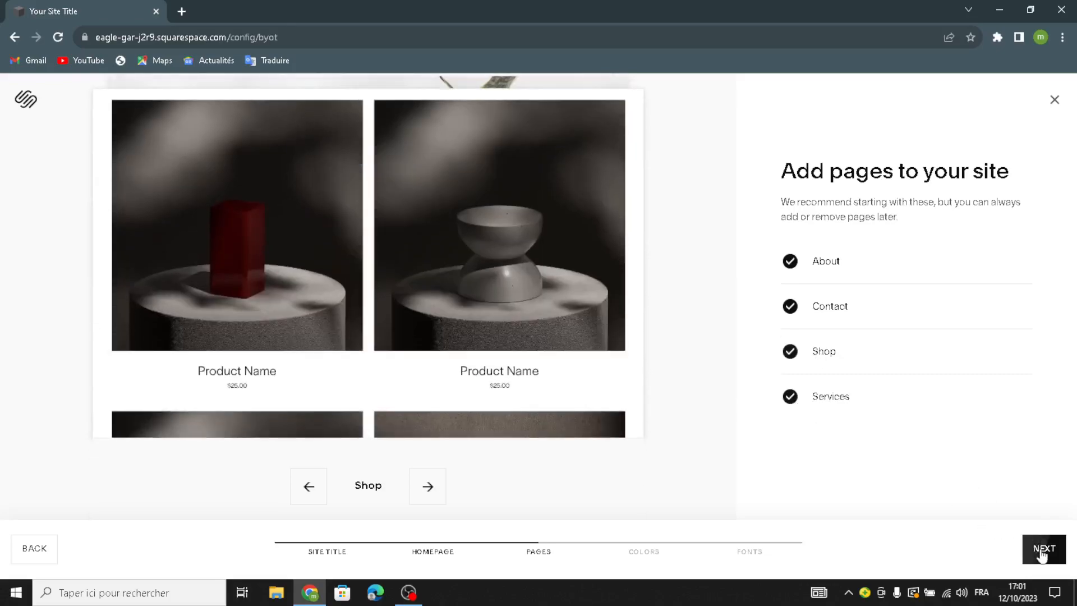
{"action": "left_click", "coordinate": [1042, 552]}
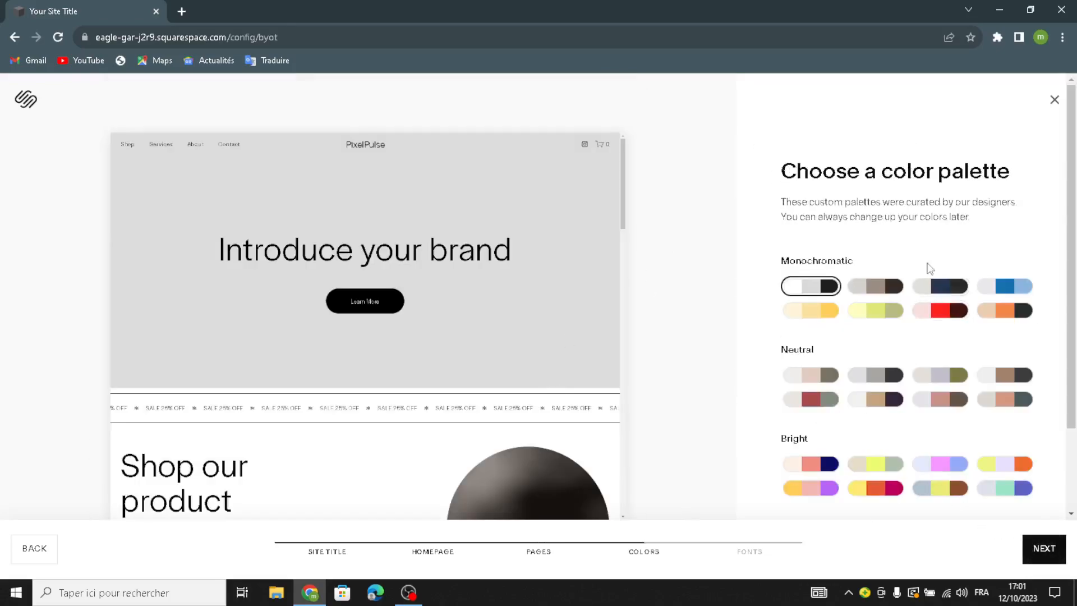
Step: Apply the Neutral palette of light grey, mid grey and charcoal to the site, and continue to the font pairings
{"action": "left_click", "coordinate": [889, 286]}
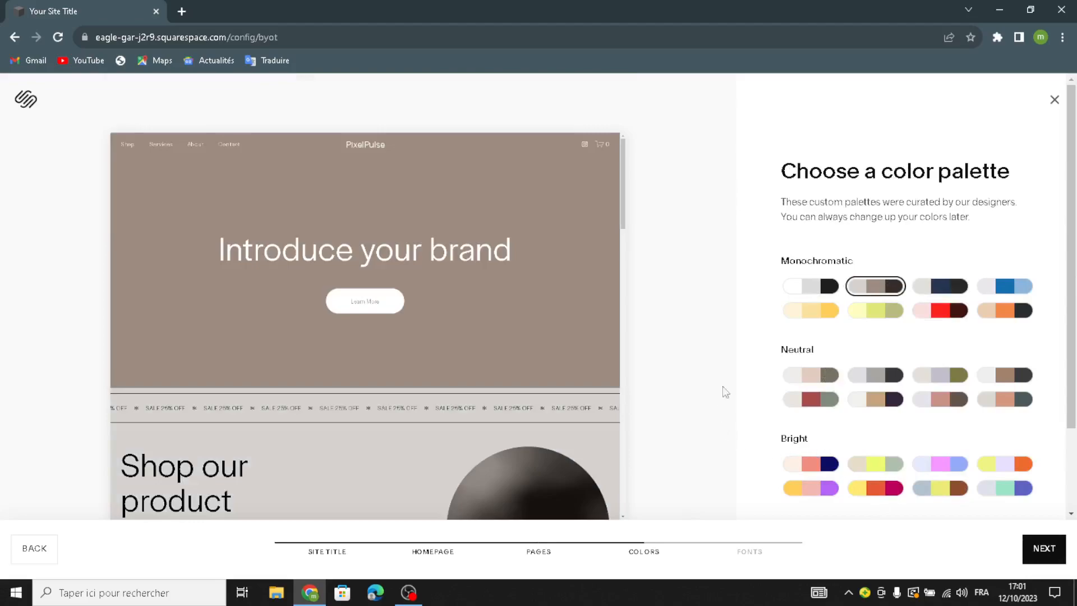
{"action": "left_click", "coordinate": [877, 384]}
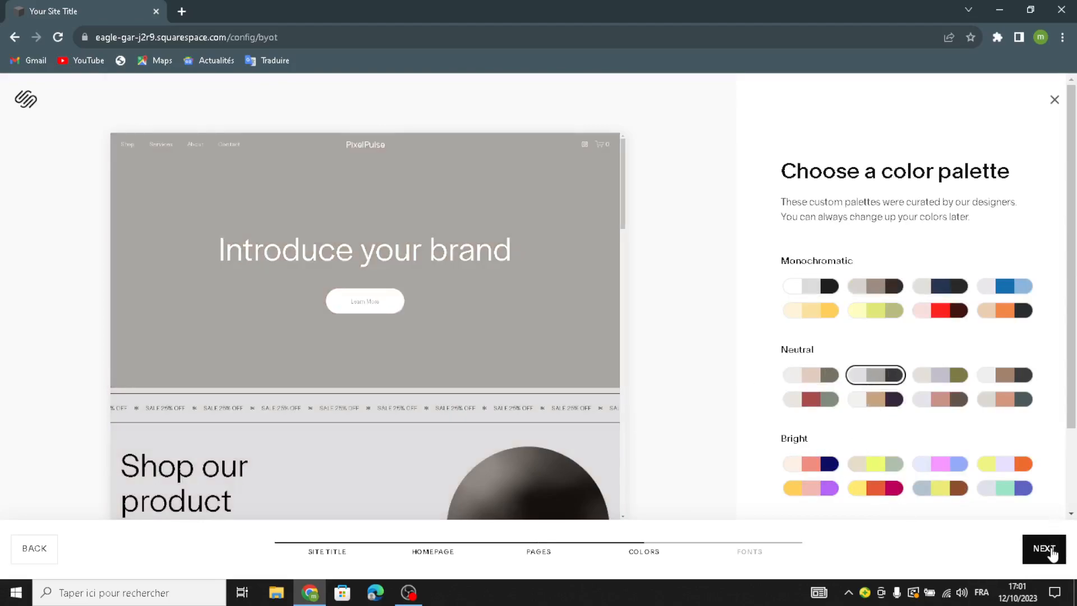
{"action": "left_click", "coordinate": [1050, 554]}
Step: Choose the Omnes Pro font pairing, finish the template, and skip the AI text personalization
{"action": "left_click", "coordinate": [976, 359]}
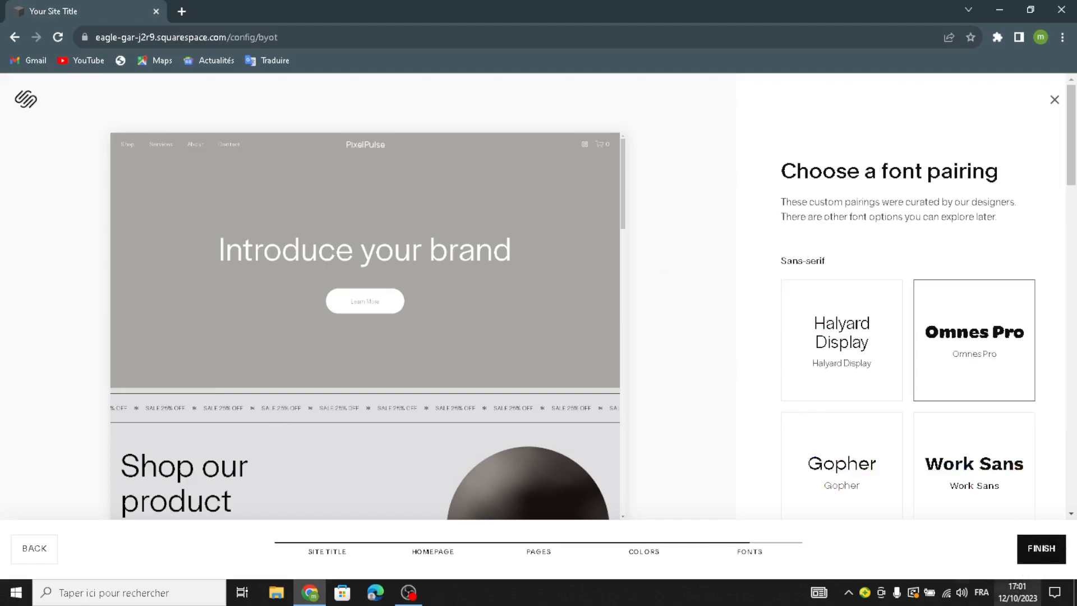
{"action": "left_click", "coordinate": [1031, 557]}
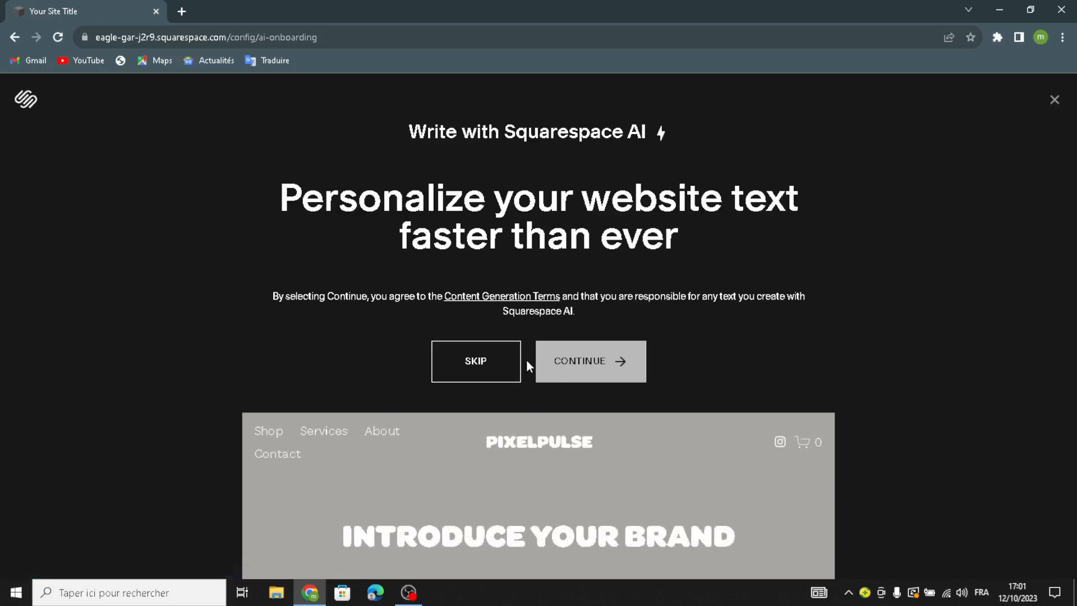
{"action": "left_click", "coordinate": [476, 383]}
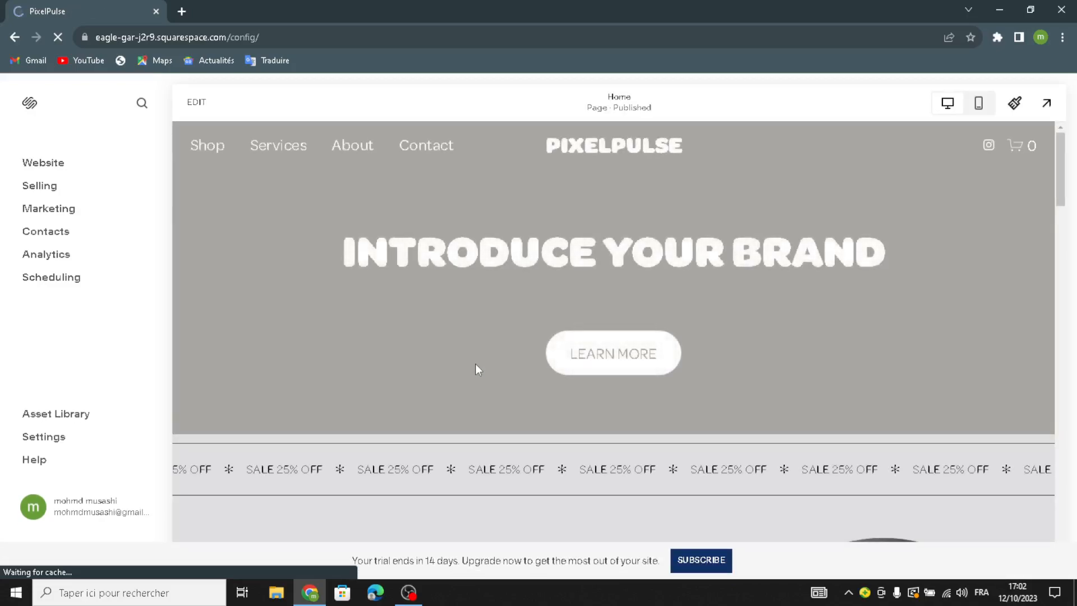
Step: Open the homepage for editing and replace the banner heading with "WELCOME TO OUR SITE FOR STOCK PHOTOS AND IMAGES"
{"action": "left_click", "coordinate": [202, 107]}
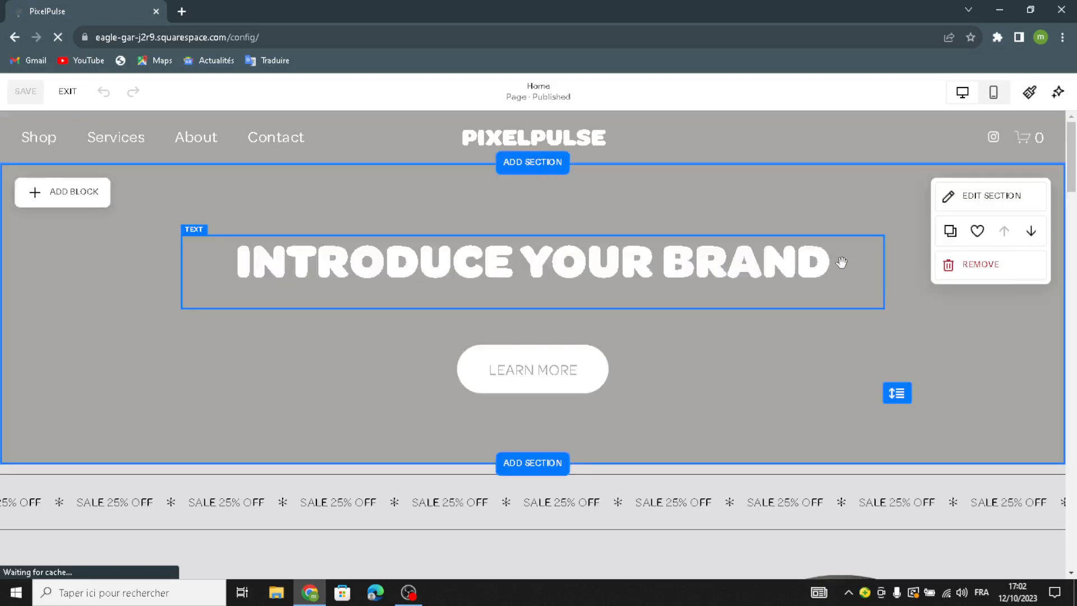
{"action": "left_click", "coordinate": [589, 279]}
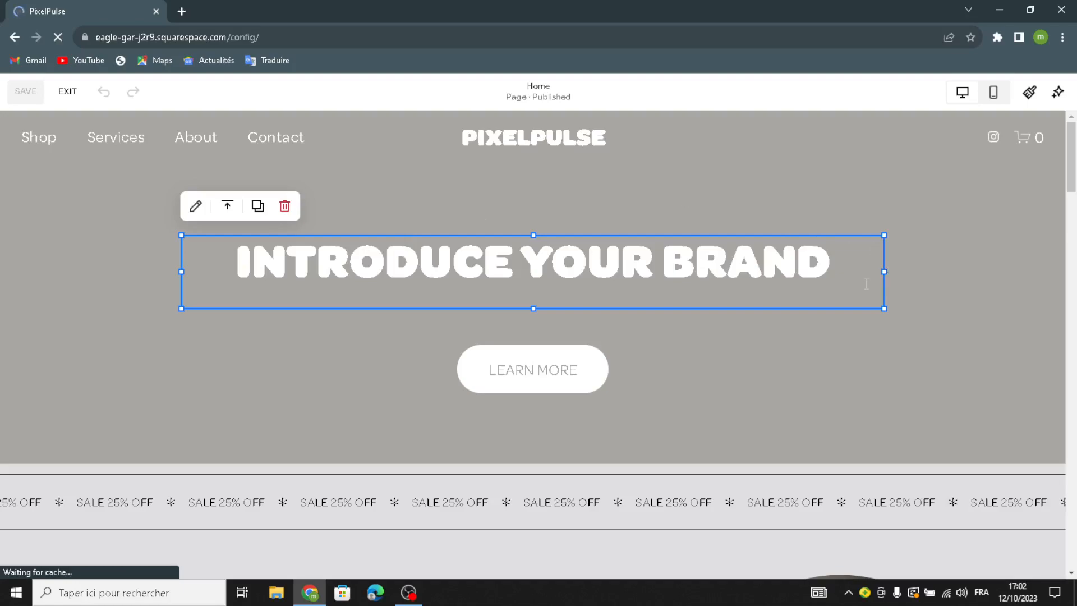
{"action": "left_click_drag", "start_coordinate": [819, 275], "coordinate": [226, 261]}
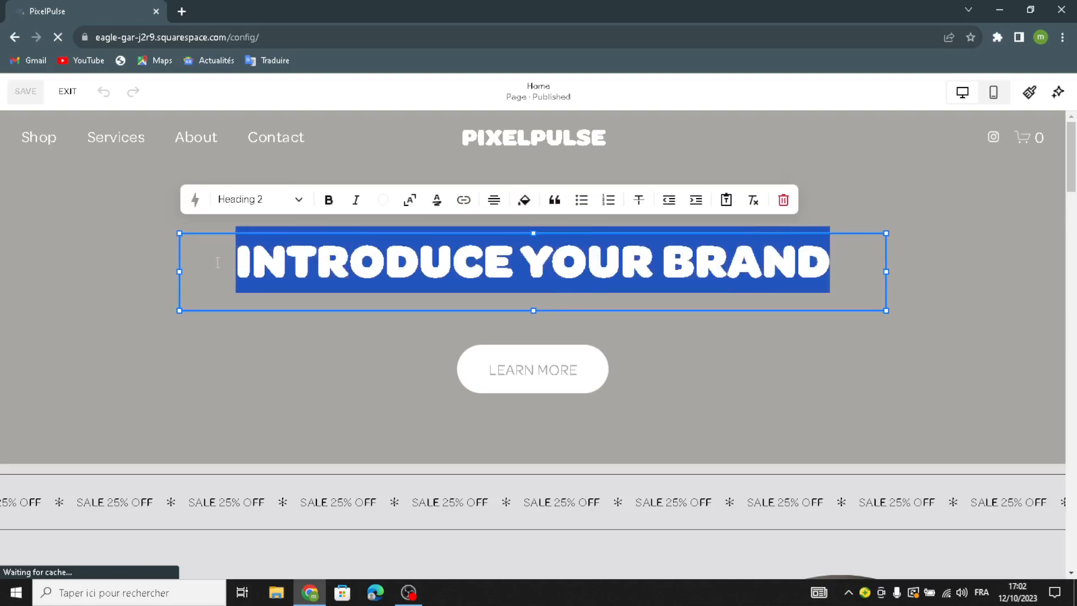
{"action": "type", "text": "WELCOM"}
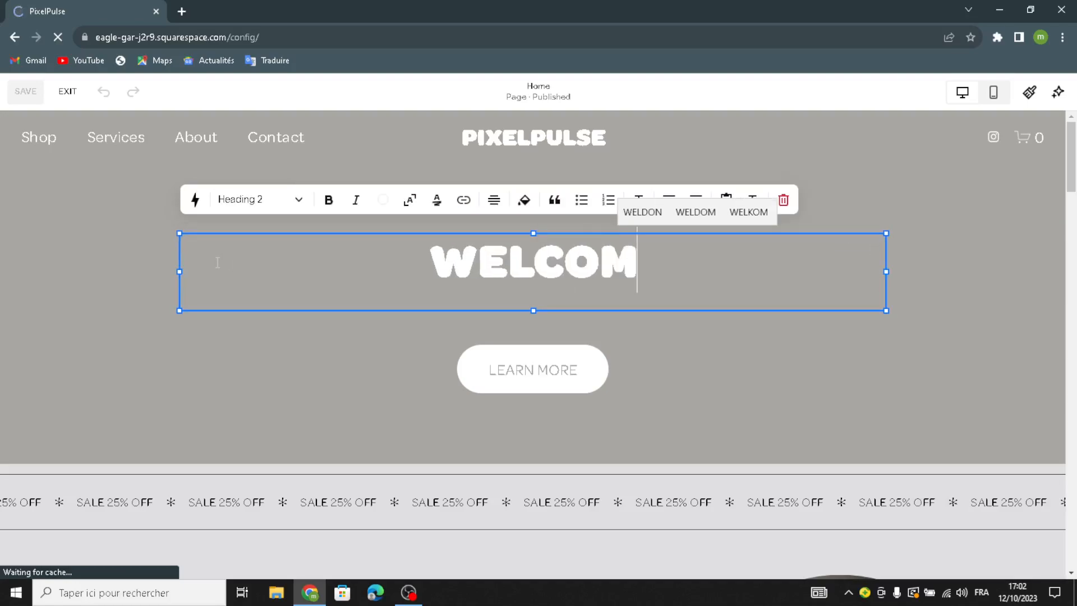
{"action": "type", "text": "E TO O"}
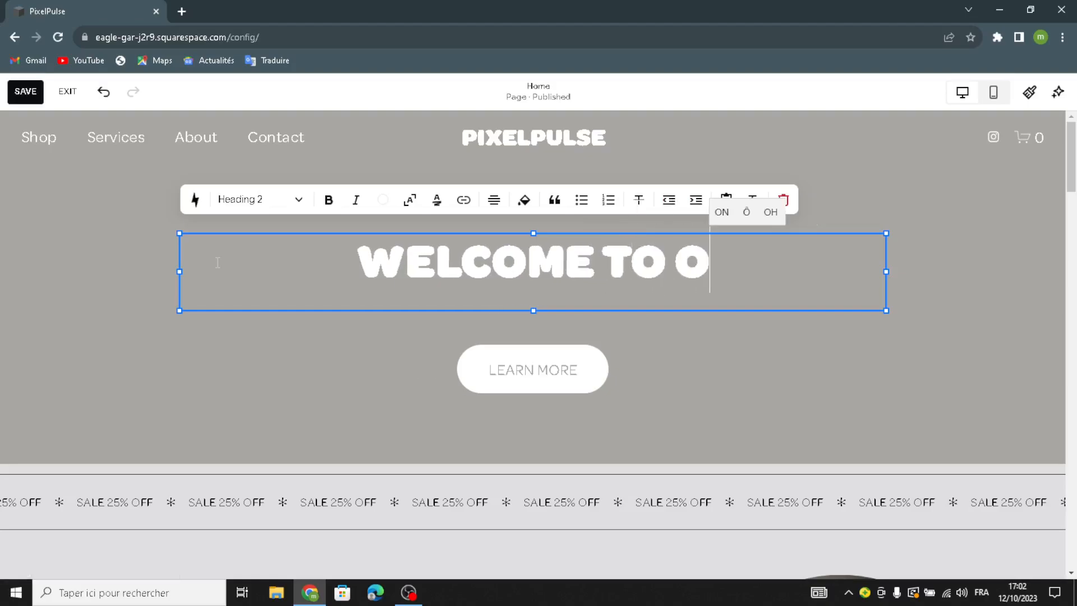
{"action": "type", "text": "UR SIT"}
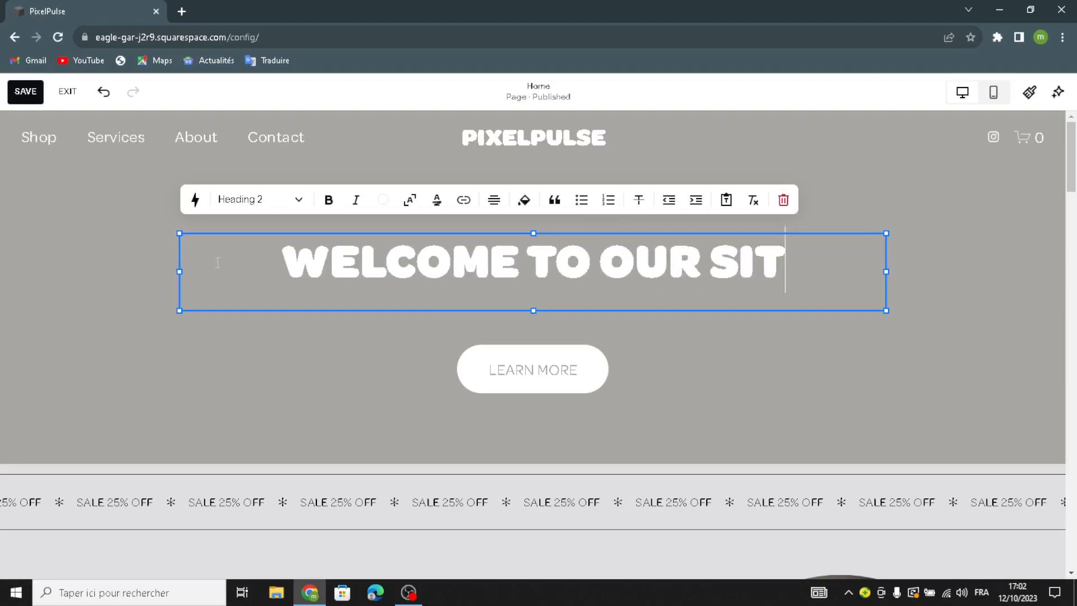
{"action": "type", "text": " E"}
{"action": "type", "text": "F"}
{"action": "key", "text": "BackSpace"}
{"action": "key", "text": "BackSpace"}
{"action": "key", "text": "BackSpace"}
{"action": "type", "text": "R"}
{"action": "key", "text": "BackSpace"}
{"action": "type", "text": "E "}
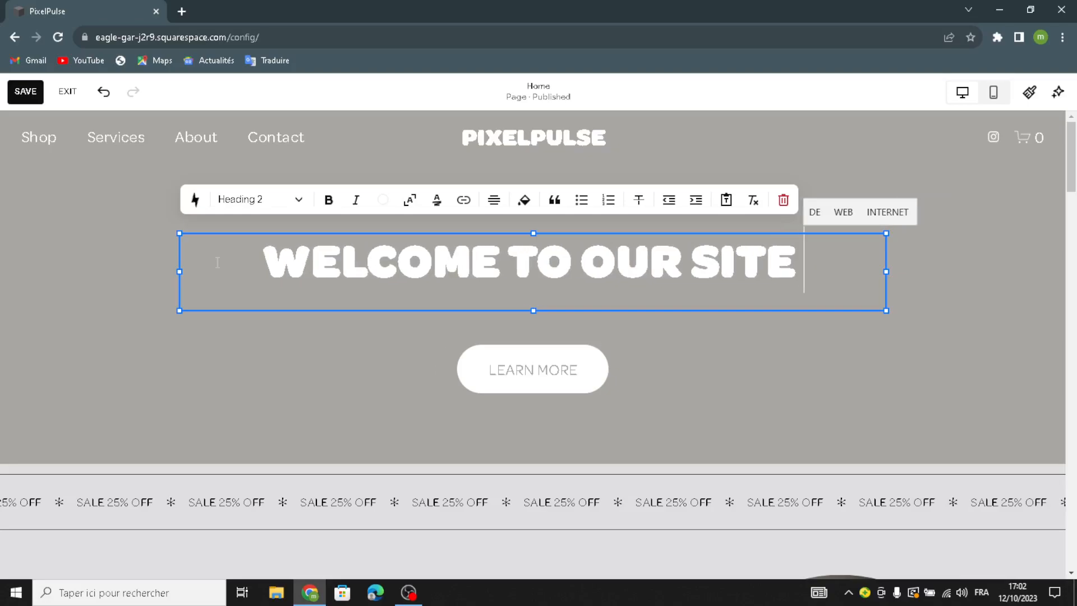
{"action": "type", "text": "FOR "}
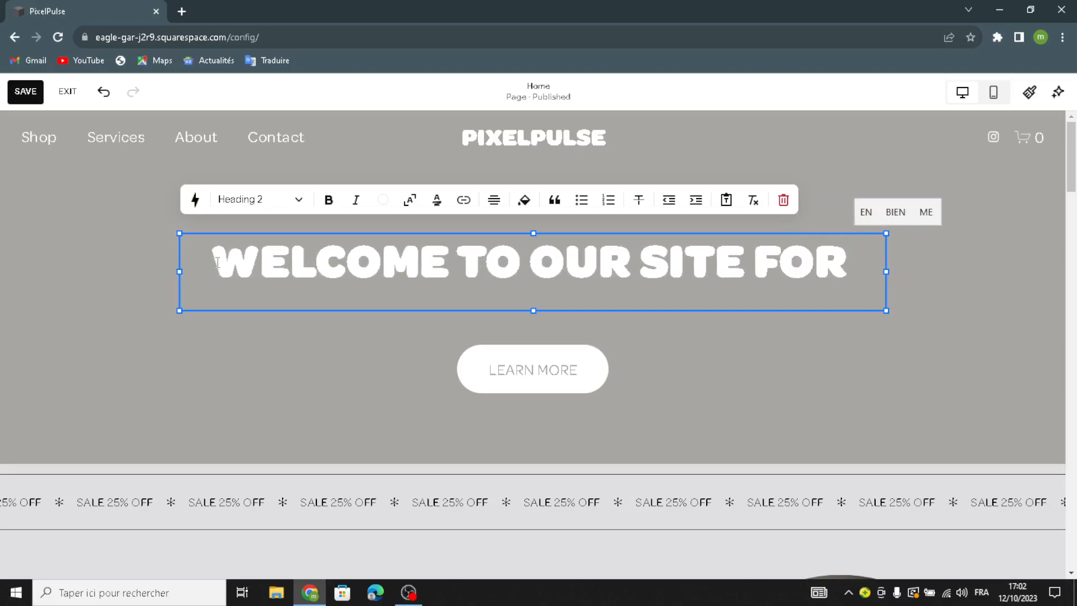
{"action": "type", "text": "STCO"}
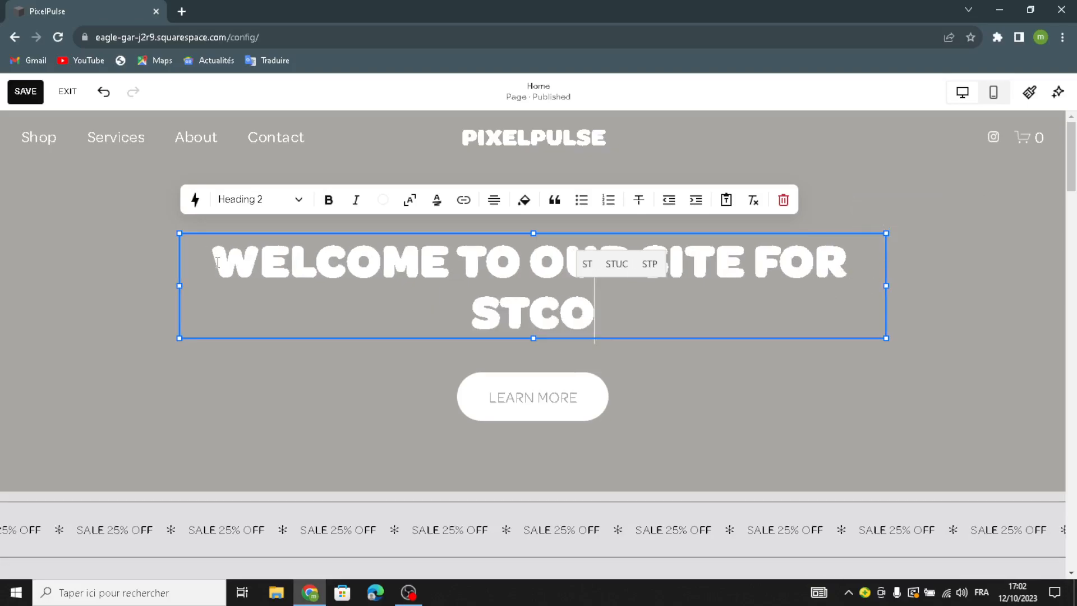
{"action": "key", "text": "BackSpace"}
{"action": "key", "text": "BackSpace"}
{"action": "type", "text": "OCK P"}
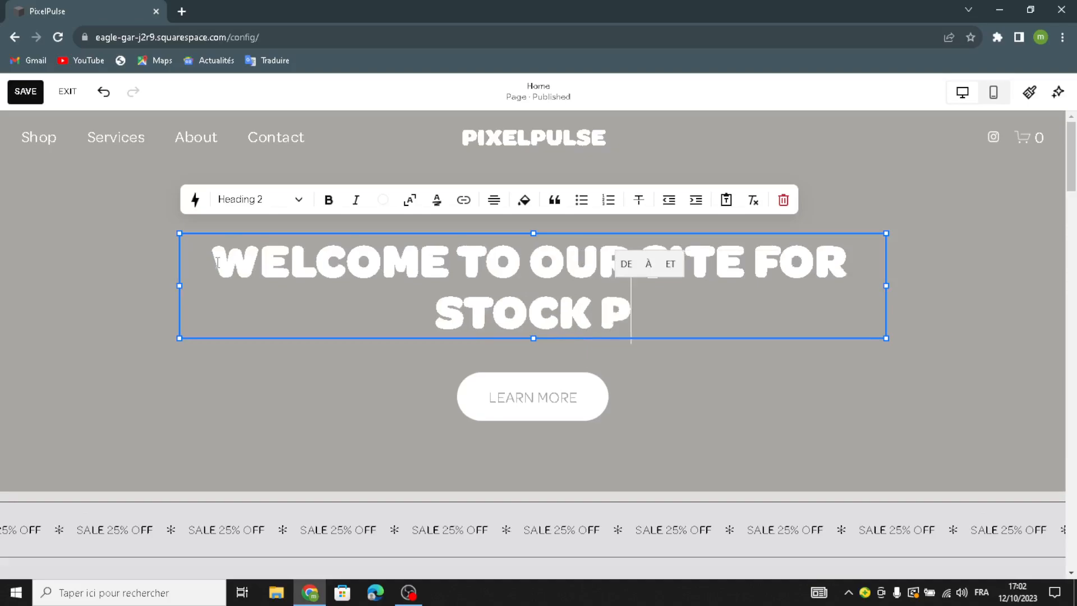
{"action": "type", "text": "HOTOS"}
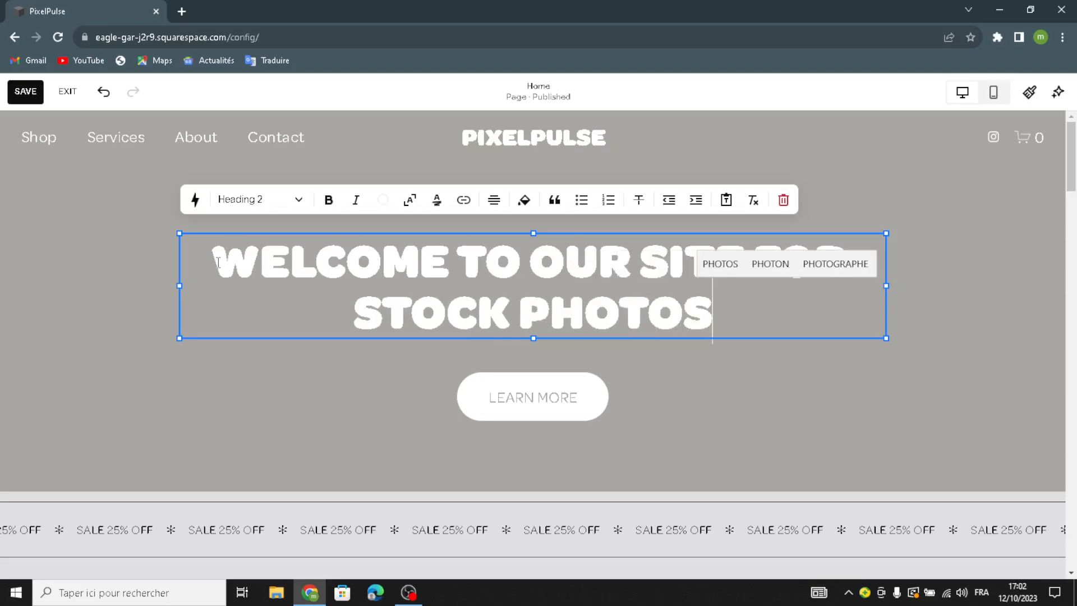
{"action": "type", "text": " AND IM"}
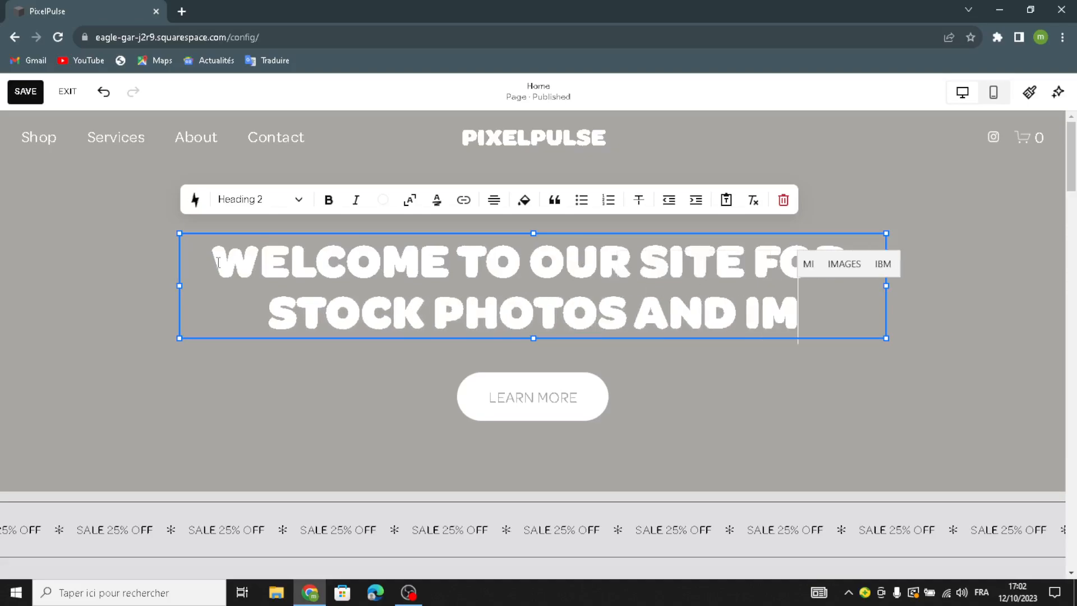
{"action": "type", "text": "AGES"}
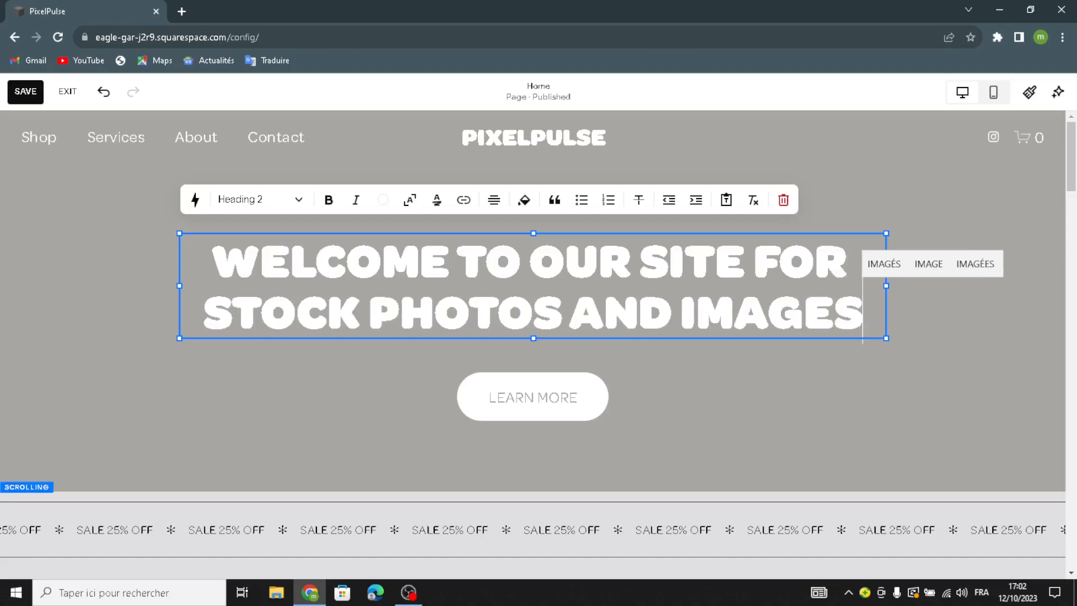
Step: Change the text of the banner button below the welcome heading to "get started"
{"action": "left_click", "coordinate": [536, 398]}
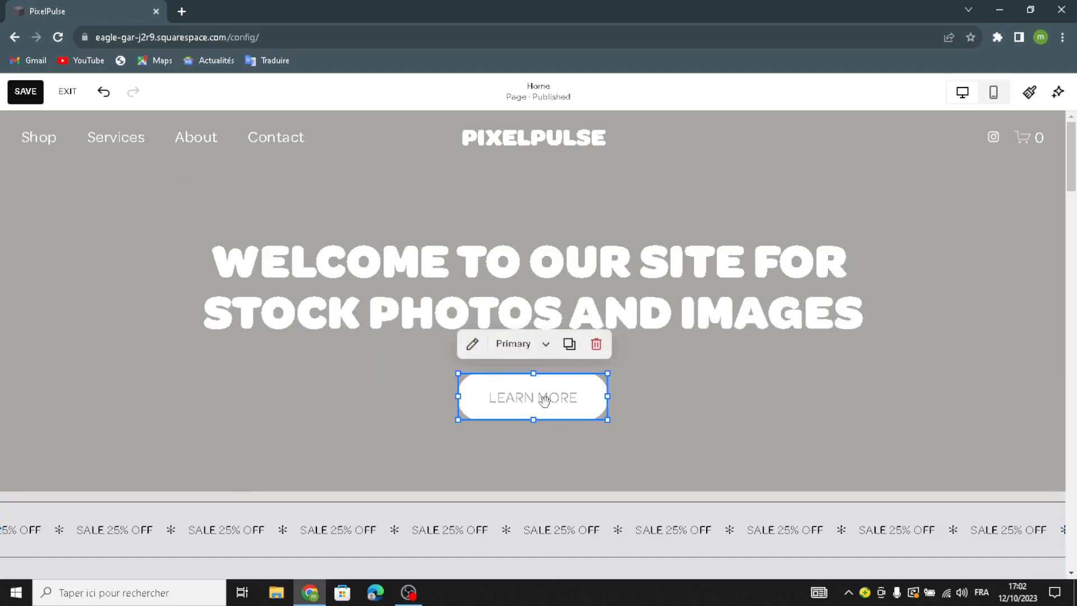
{"action": "left_click", "coordinate": [471, 344]}
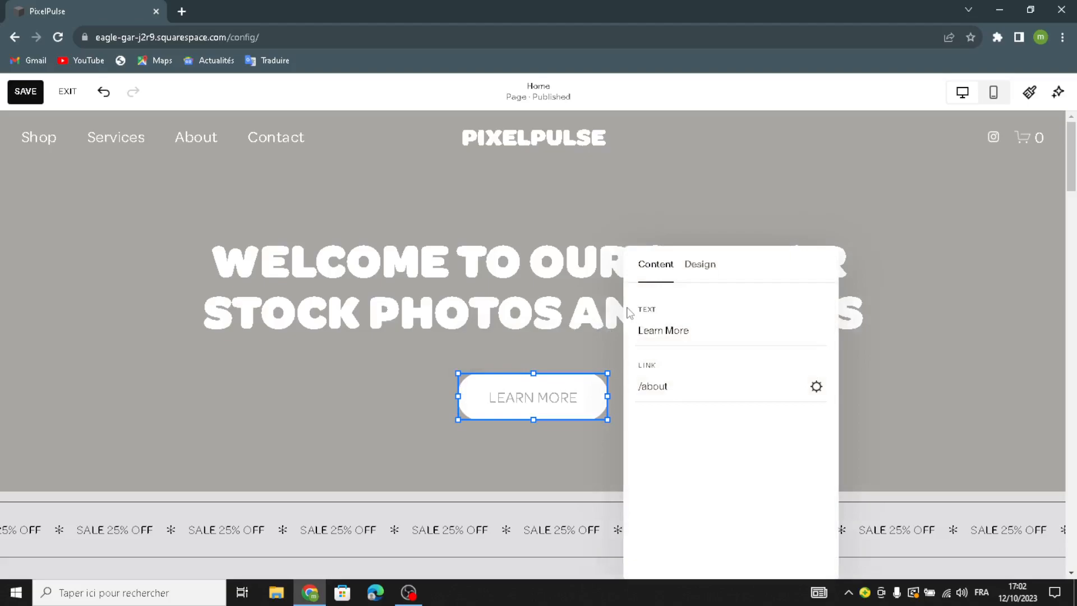
{"action": "left_click_drag", "start_coordinate": [721, 330], "coordinate": [598, 331]}
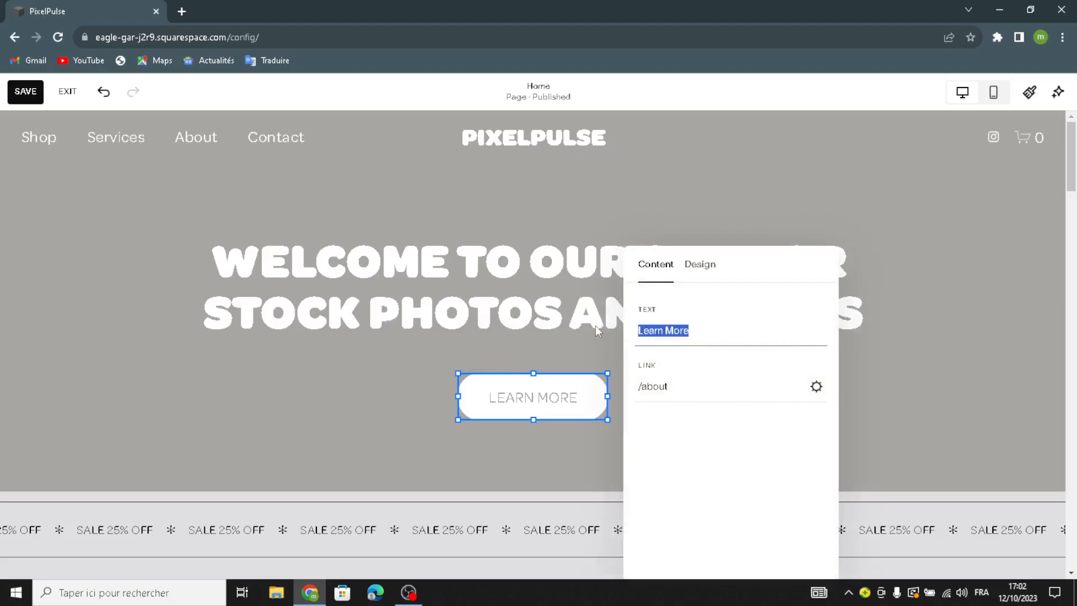
{"action": "type", "text": "get st"}
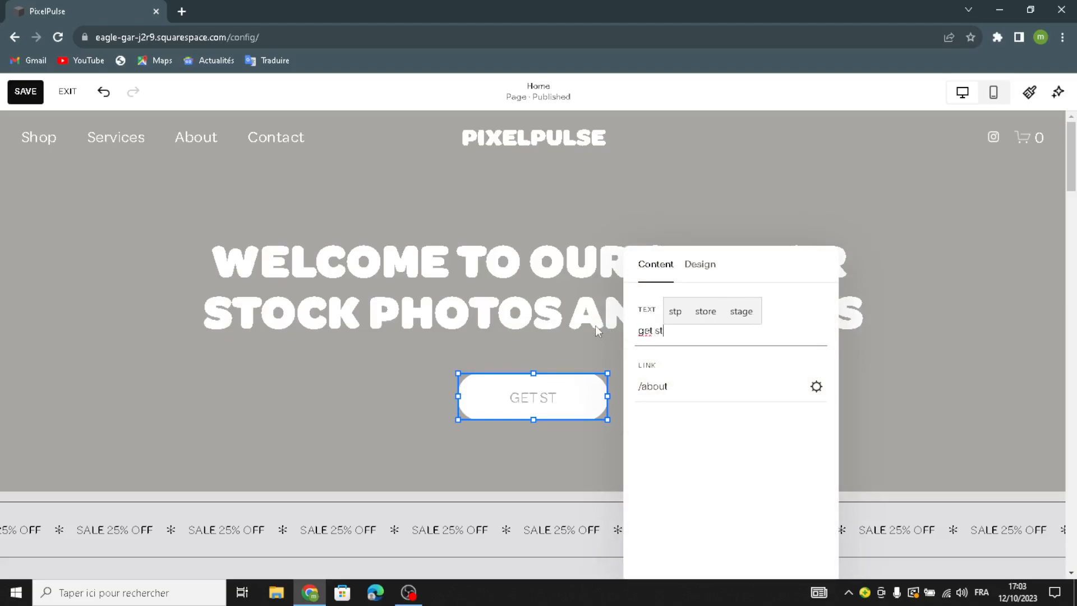
{"action": "type", "text": "arted"}
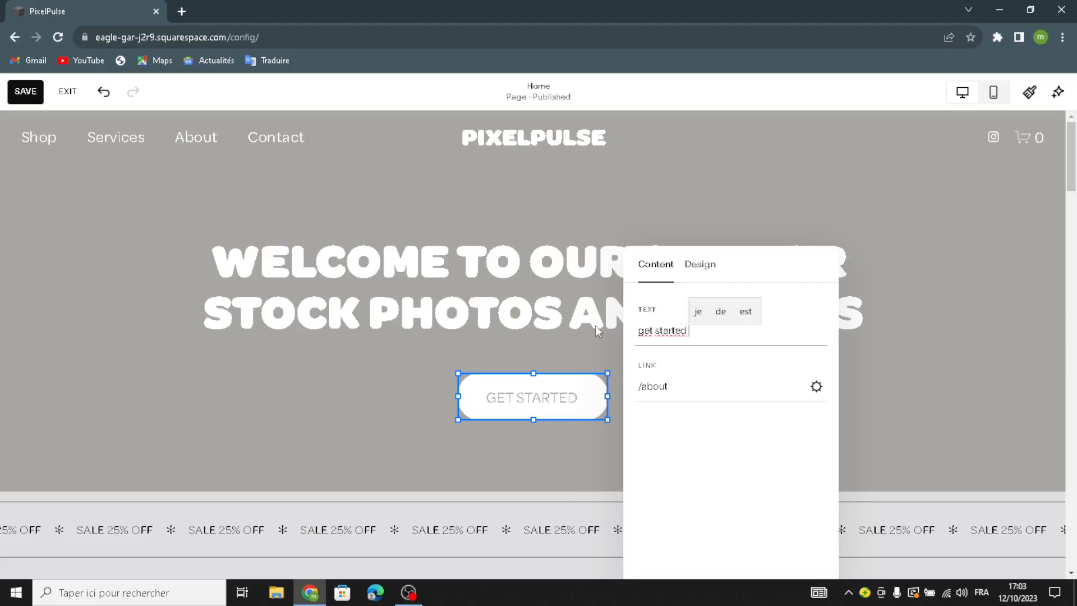
{"action": "left_click", "coordinate": [513, 274]}
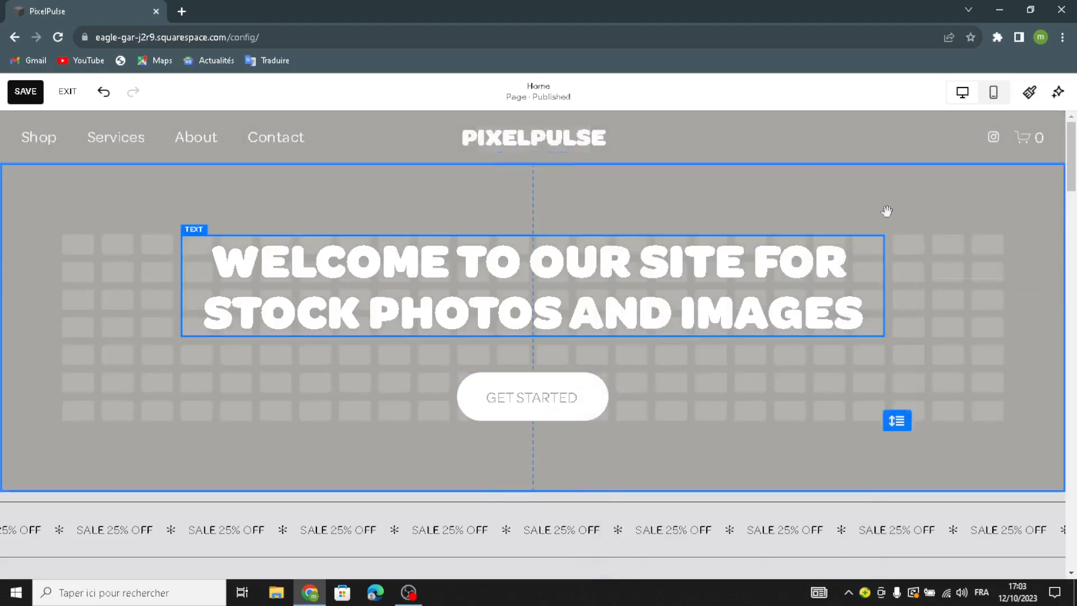
Step: Switch the welcome section's background to the image type and remove the sample photo Aro Ha_0393.jpg
{"action": "left_click", "coordinate": [983, 191]}
{"action": "mouse_move", "coordinate": [921, 252]}
{"action": "left_mouse_down"}
{"action": "mouse_move", "coordinate": [1009, 249]}
{"action": "mouse_move", "coordinate": [906, 266]}
{"action": "left_mouse_up"}
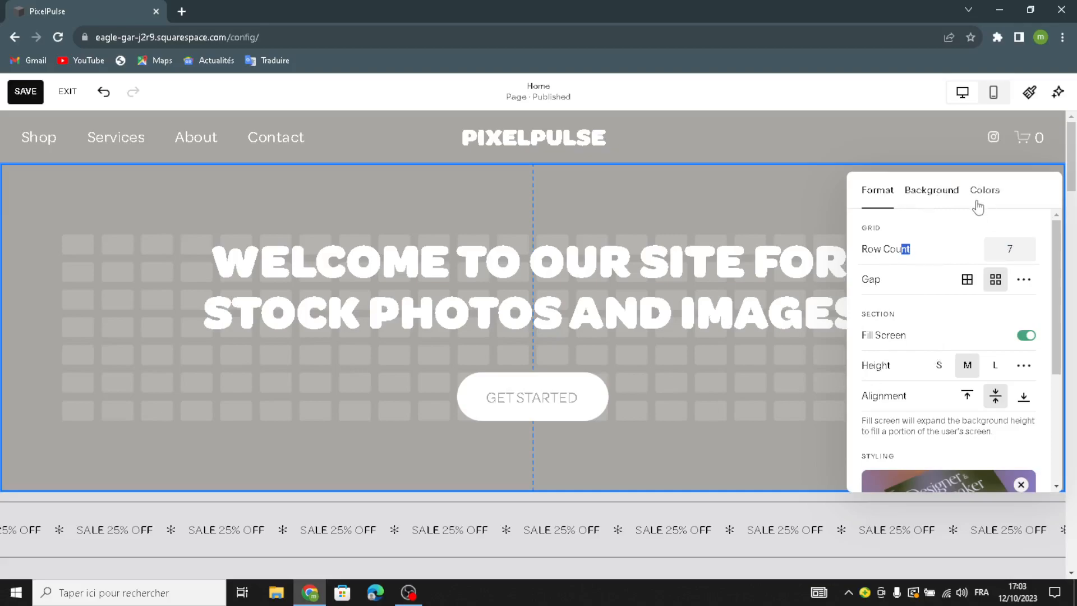
{"action": "left_click", "coordinate": [932, 191]}
{"action": "scroll", "coordinate": [997, 410], "scroll_direction": "down", "scroll_amount": 5}
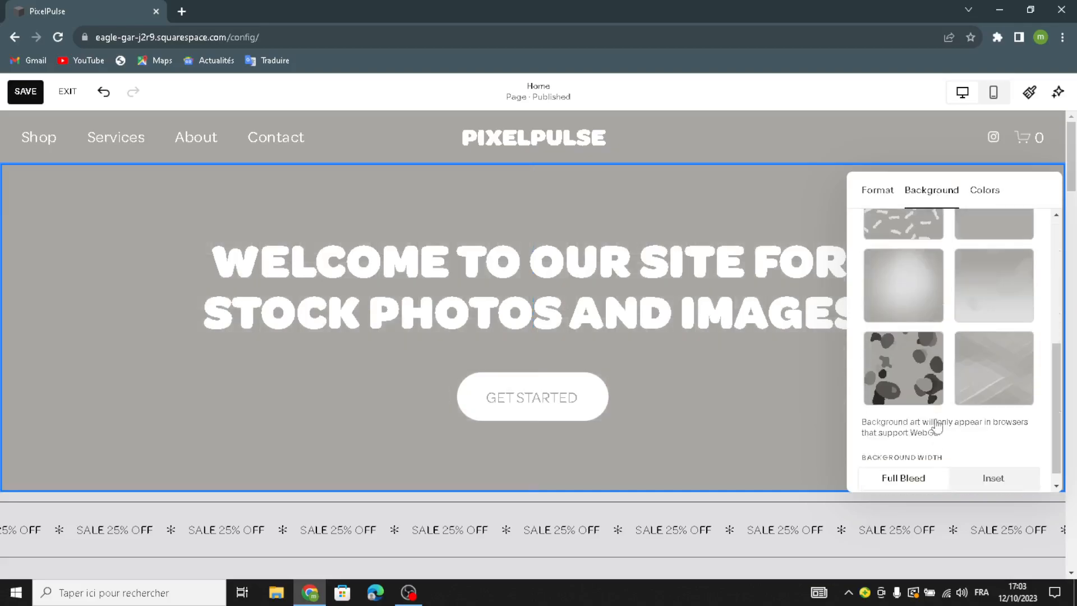
{"action": "scroll", "coordinate": [940, 446], "scroll_direction": "up", "scroll_amount": 10}
{"action": "left_click", "coordinate": [891, 242]}
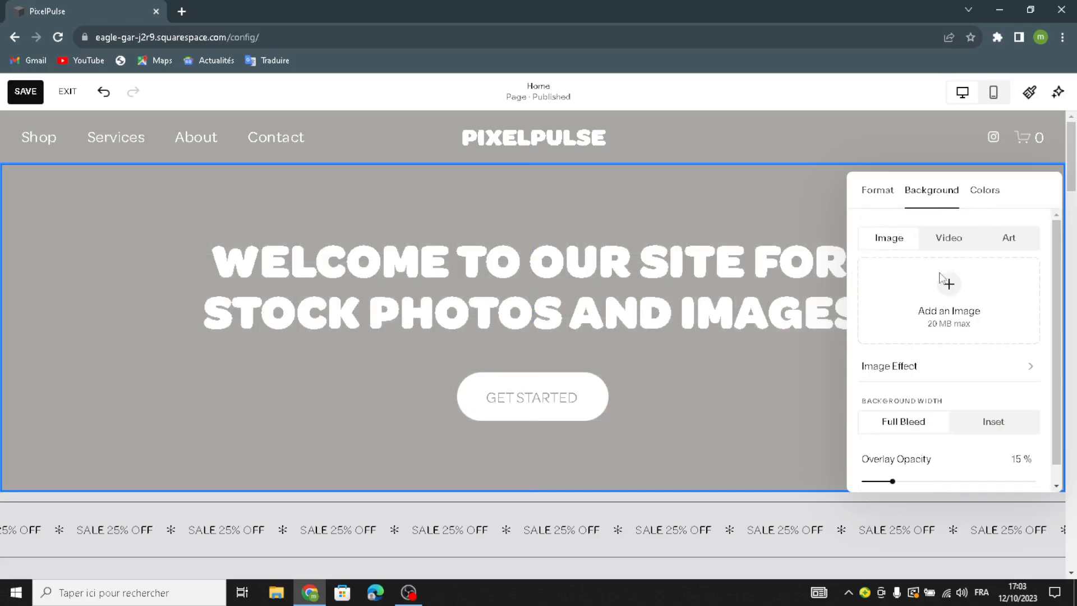
{"action": "left_click", "coordinate": [947, 296]}
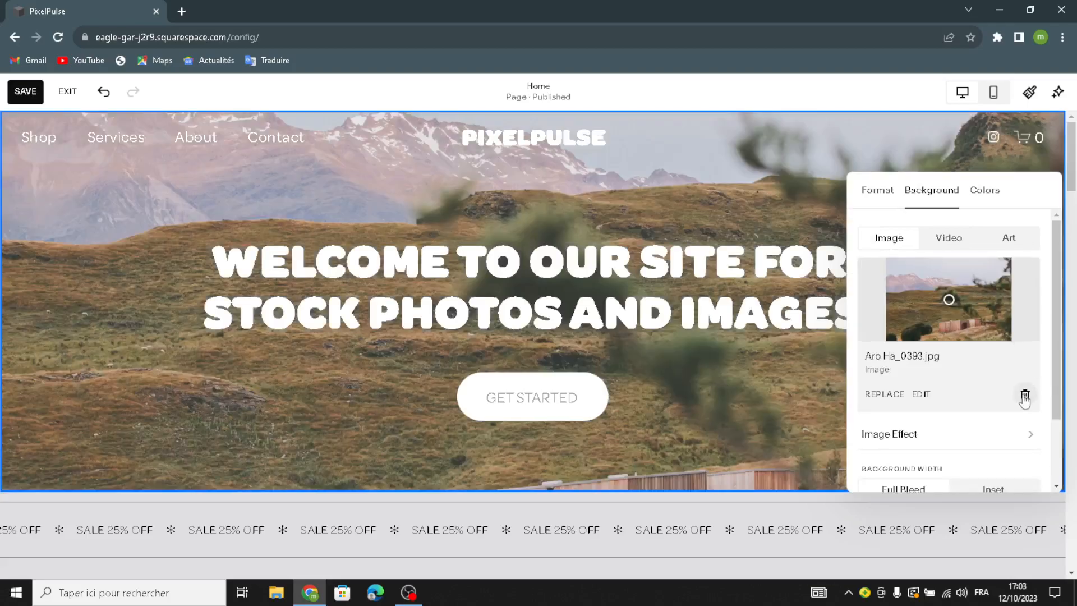
{"action": "left_click", "coordinate": [1025, 394]}
Step: Open the free image library for the welcome section's background and search for "stock images and photos"
{"action": "left_click", "coordinate": [924, 336]}
{"action": "left_click", "coordinate": [932, 346]}
{"action": "left_click", "coordinate": [358, 158]}
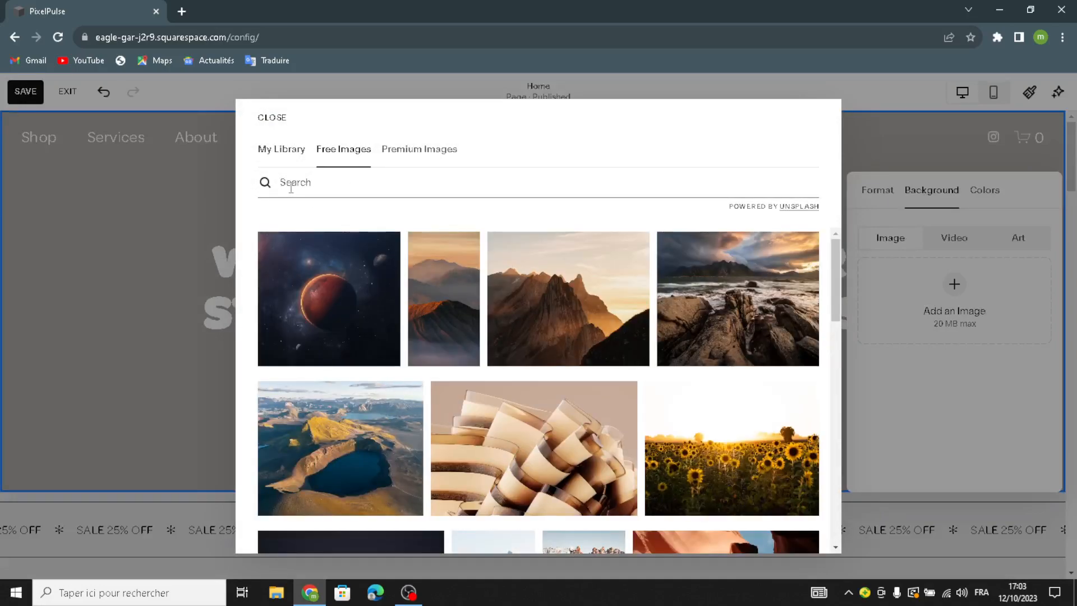
{"action": "left_click", "coordinate": [292, 187]}
{"action": "type", "text": "sto"}
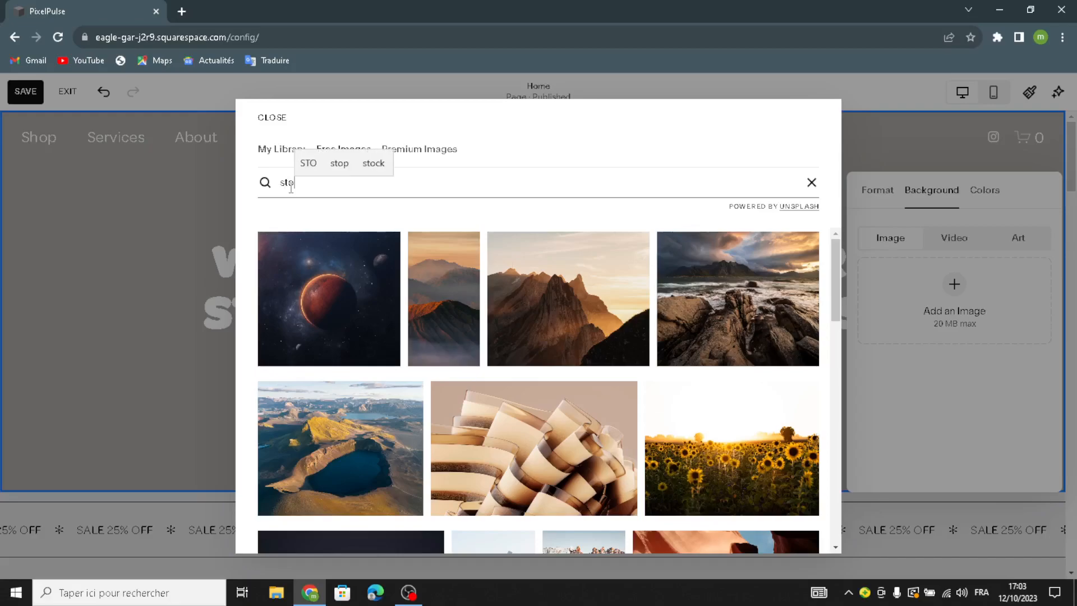
{"action": "type", "text": "ck imag"}
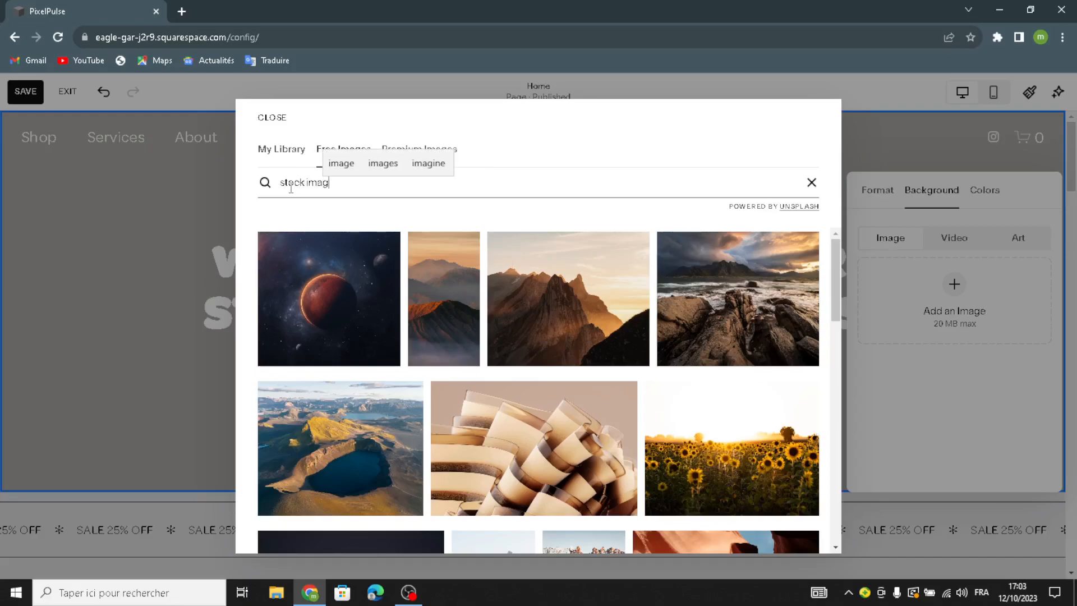
{"action": "type", "text": "es and "}
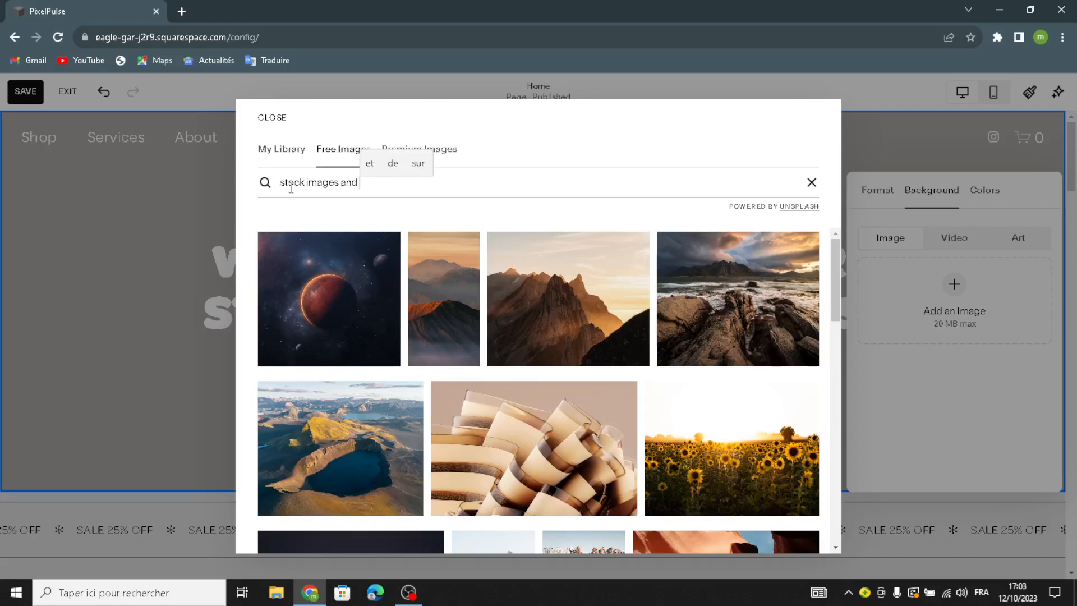
{"action": "type", "text": "phoy"}
{"action": "key", "text": "BackSpace"}
{"action": "type", "text": "tos"}
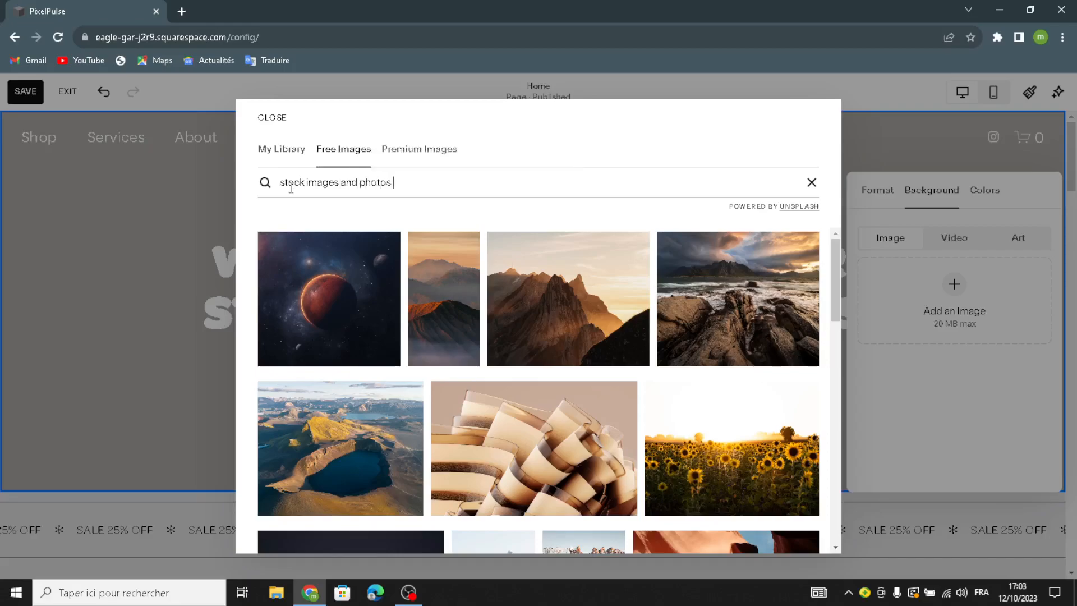
{"action": "key", "text": "Return"}
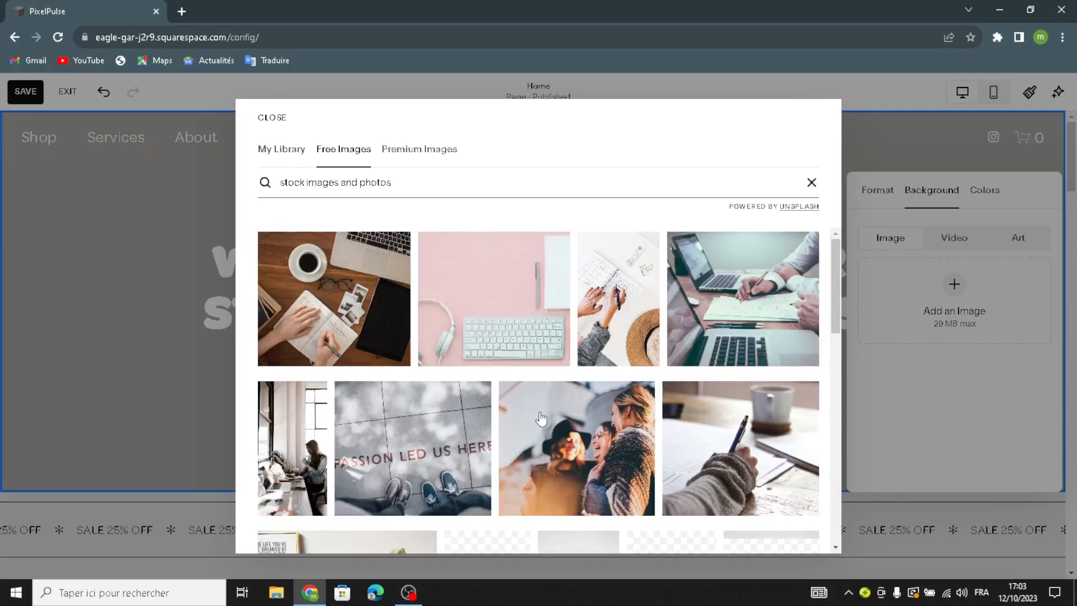
{"action": "scroll", "coordinate": [540, 418], "scroll_direction": "down", "scroll_amount": 3}
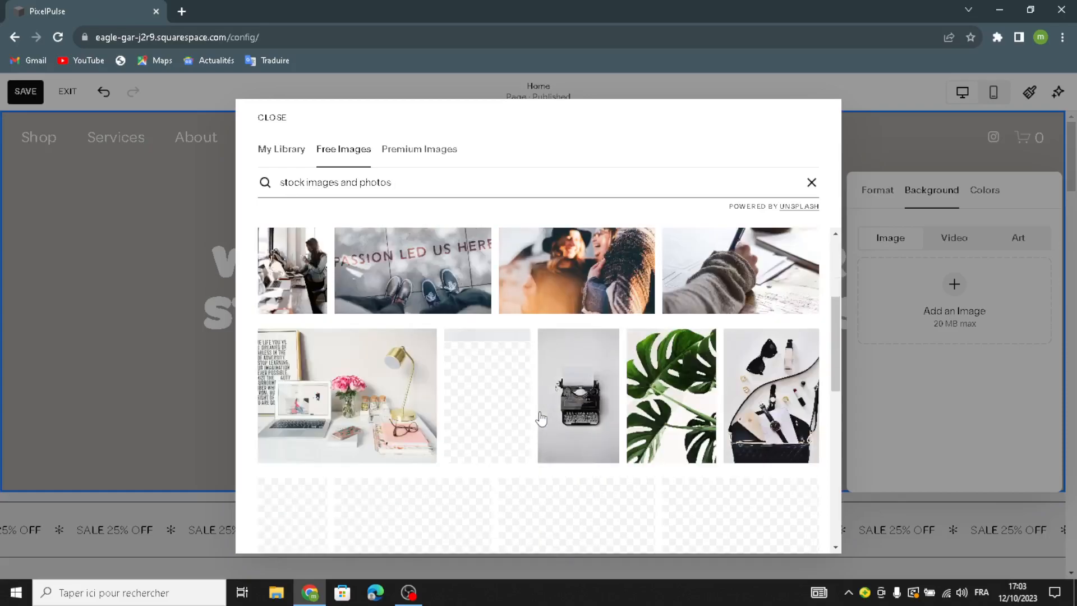
{"action": "scroll", "coordinate": [540, 418], "scroll_direction": "up", "scroll_amount": 4}
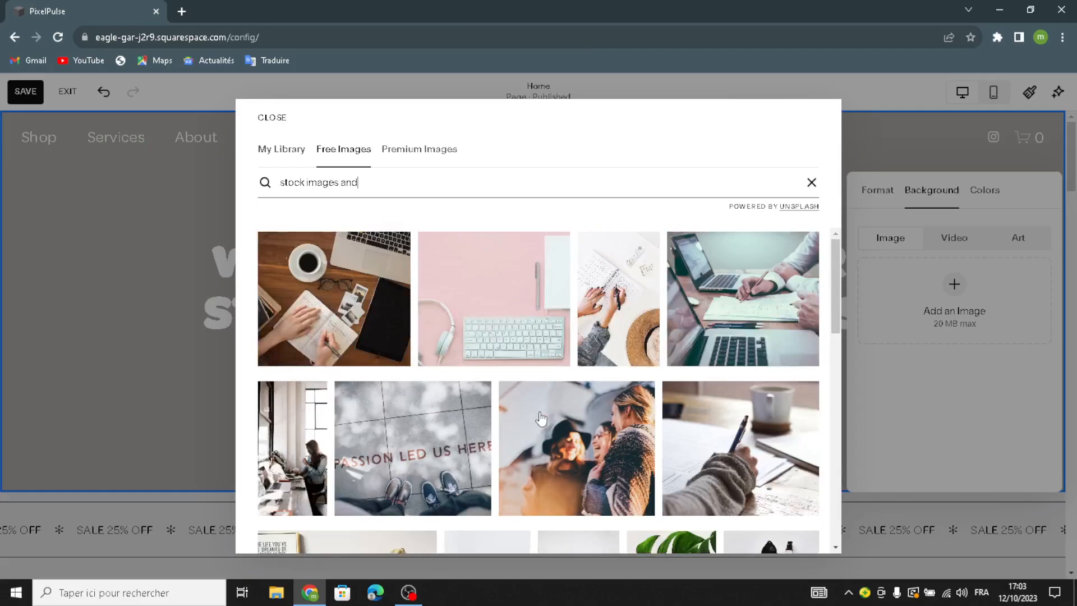
Step: Narrow the free image search to "stock images" and use the photo of the wooden pier over water as the welcome section's background
{"action": "key", "text": "BackSpace"}
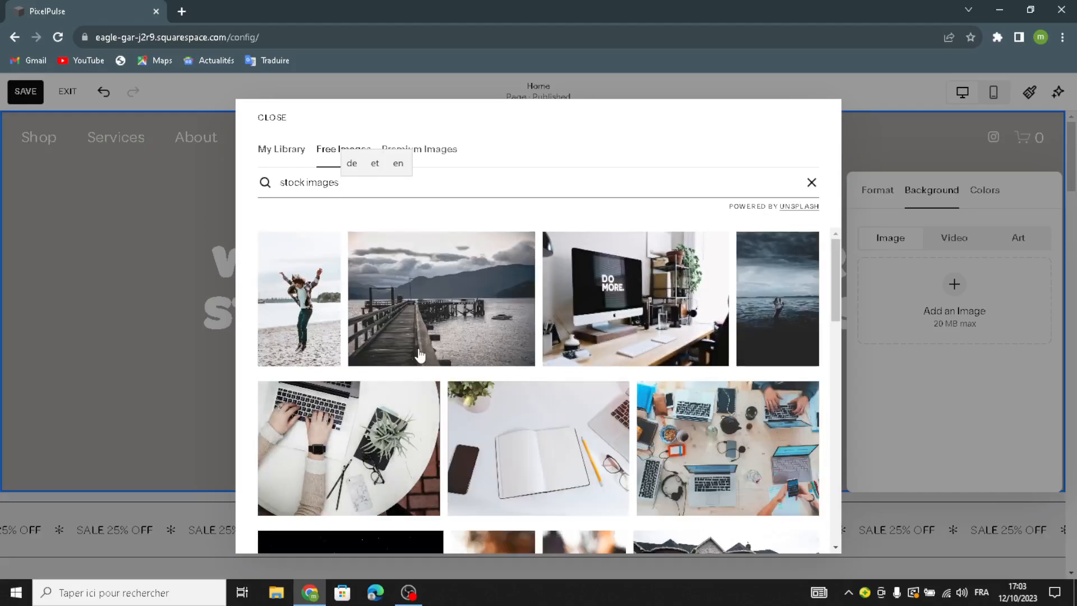
{"action": "scroll", "coordinate": [418, 359], "scroll_direction": "down", "scroll_amount": 3}
{"action": "scroll", "coordinate": [418, 397], "scroll_direction": "down", "scroll_amount": 2}
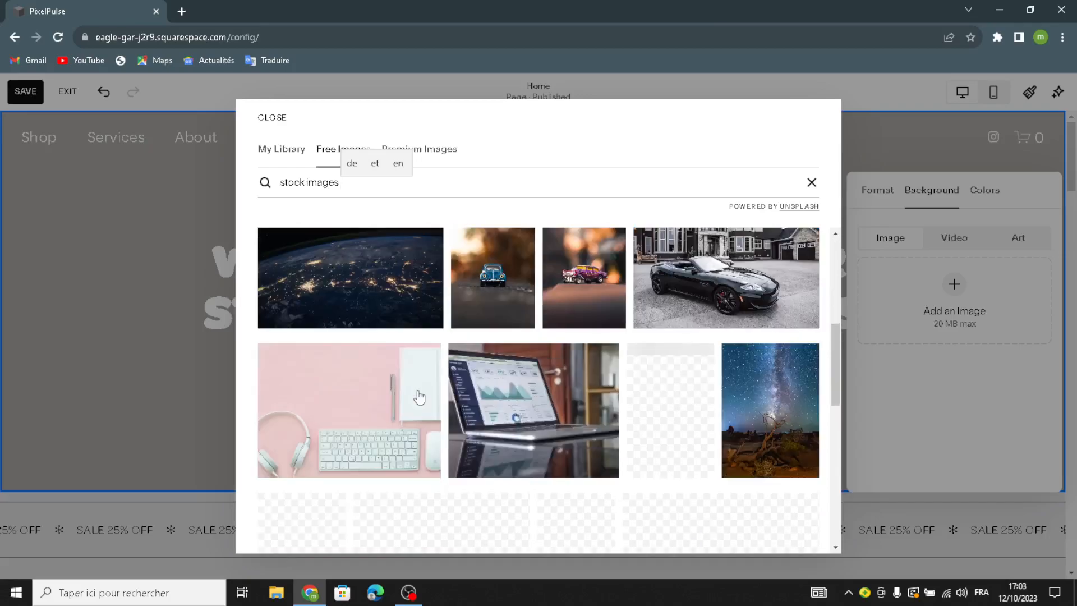
{"action": "scroll", "coordinate": [420, 397], "scroll_direction": "down", "scroll_amount": 4}
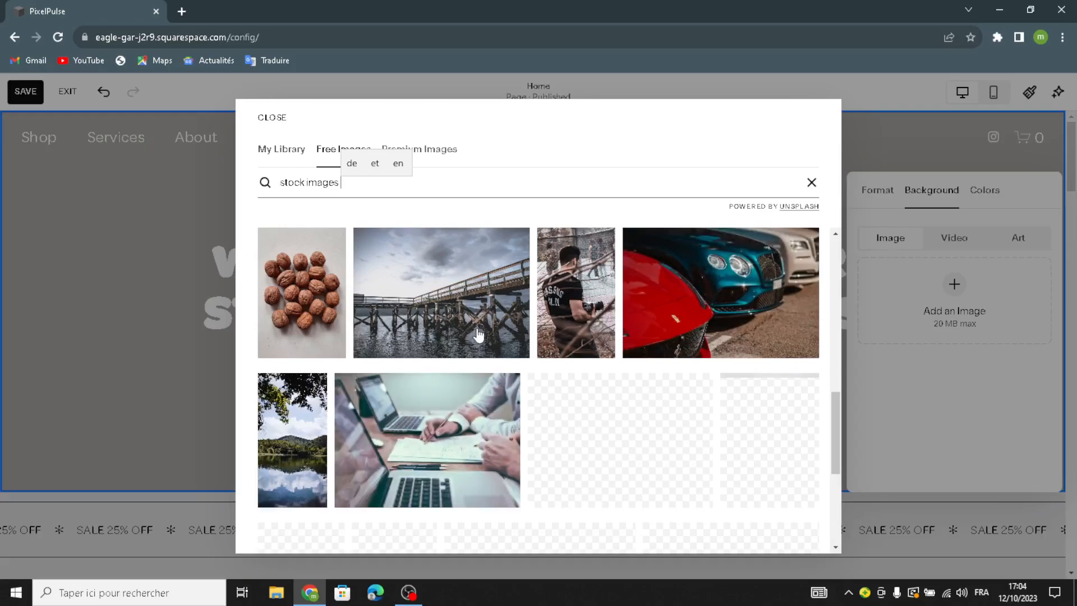
{"action": "scroll", "coordinate": [479, 335], "scroll_direction": "down", "scroll_amount": 2}
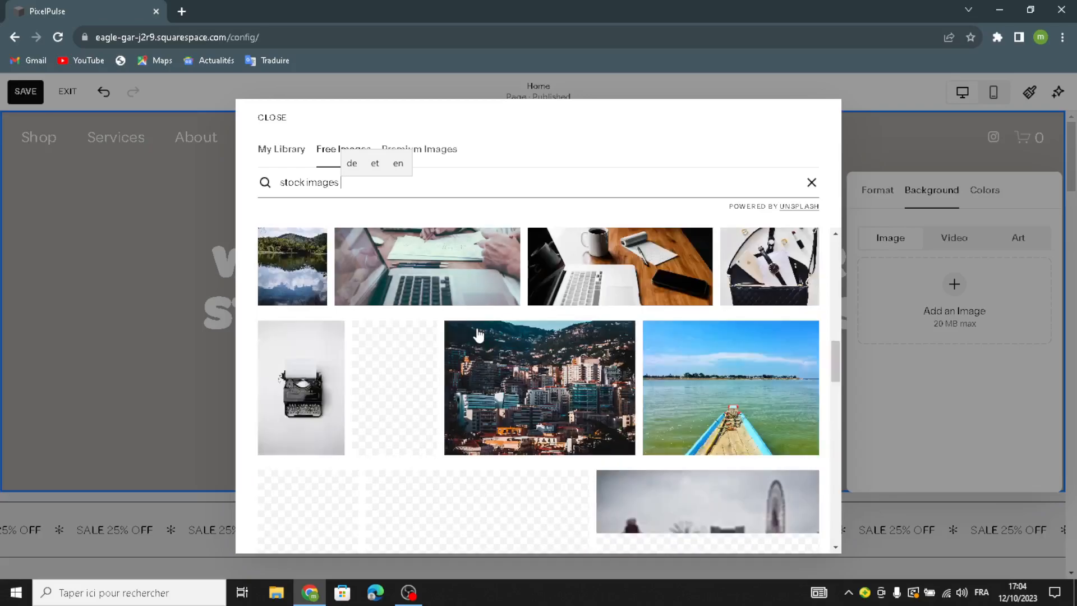
{"action": "scroll", "coordinate": [479, 335], "scroll_direction": "up", "scroll_amount": 5}
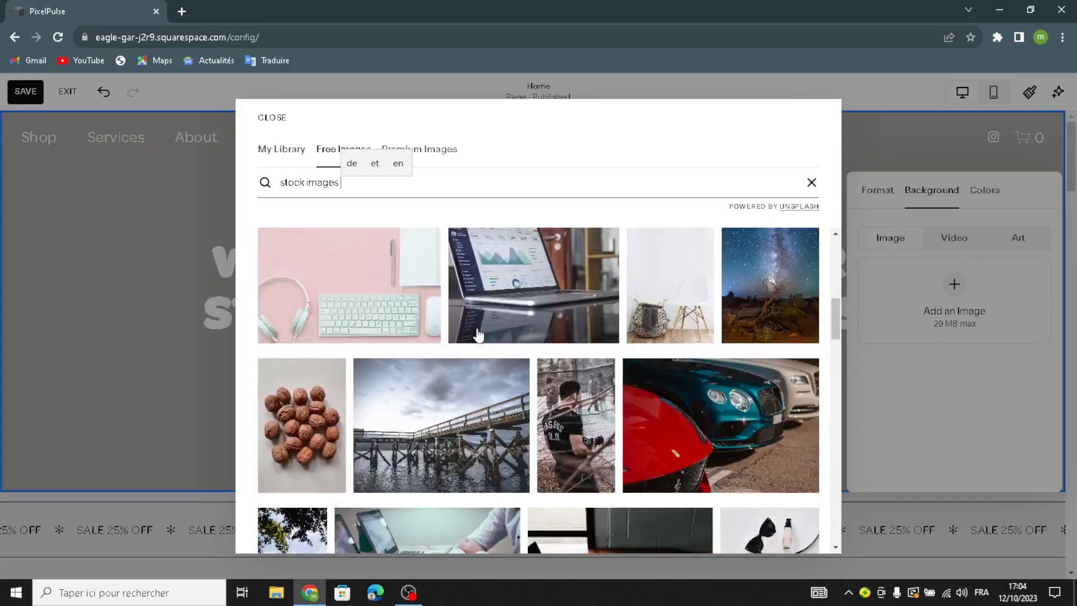
{"action": "left_click", "coordinate": [412, 511]}
{"action": "left_click", "coordinate": [698, 373]}
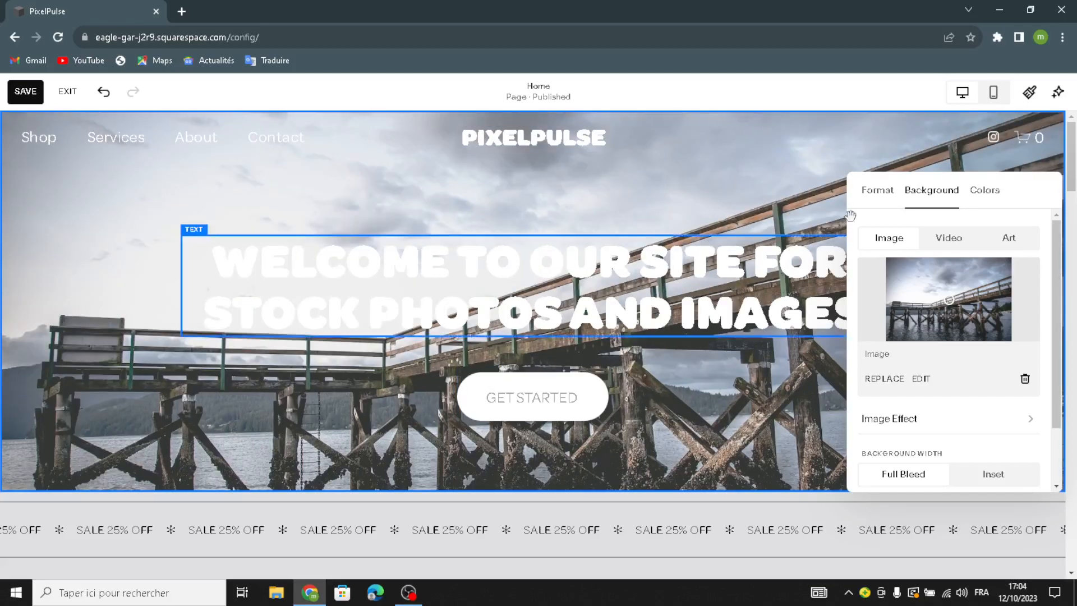
Step: Set the welcome section's color theme to Light 1 and finish editing the section
{"action": "left_click", "coordinate": [992, 196]}
{"action": "scroll", "coordinate": [931, 443], "scroll_direction": "down", "scroll_amount": 3}
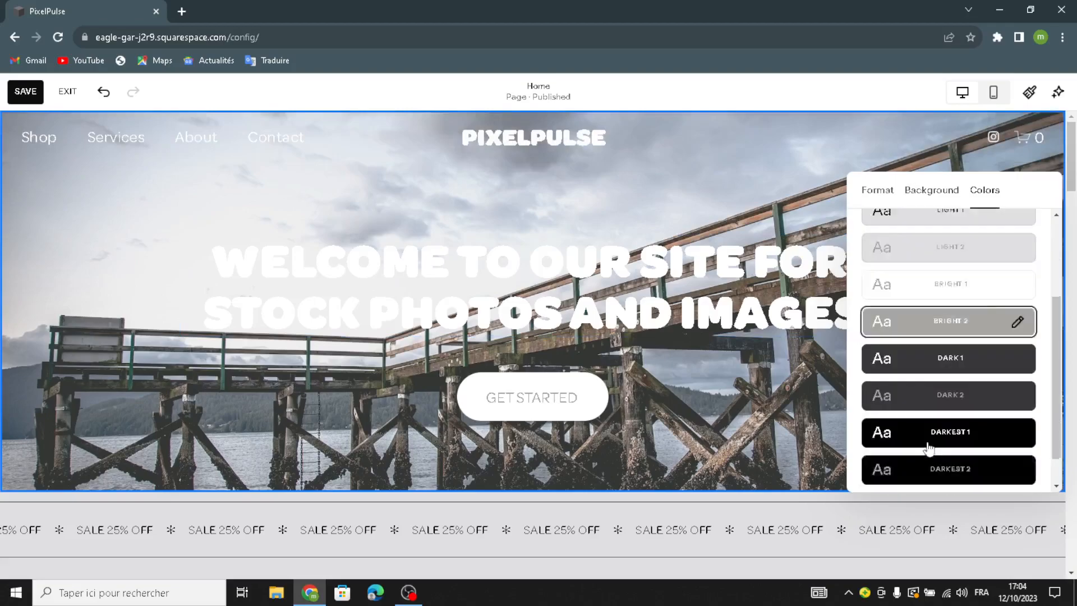
{"action": "left_click", "coordinate": [960, 393]}
{"action": "left_click", "coordinate": [952, 371]}
{"action": "left_click", "coordinate": [933, 330]}
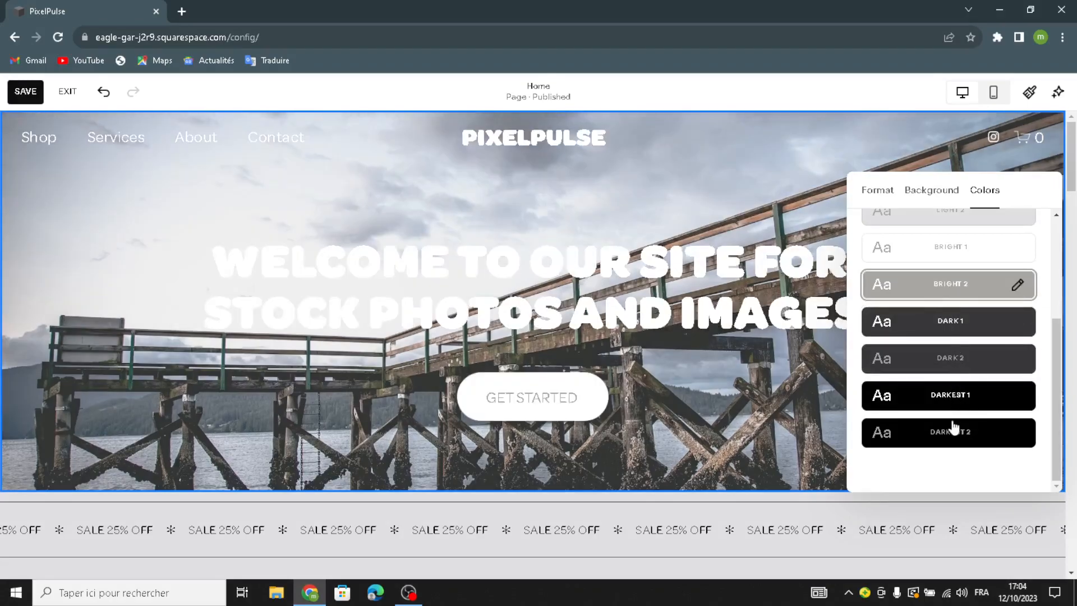
{"action": "left_click", "coordinate": [953, 432]}
{"action": "scroll", "coordinate": [926, 353], "scroll_direction": "up", "scroll_amount": 1}
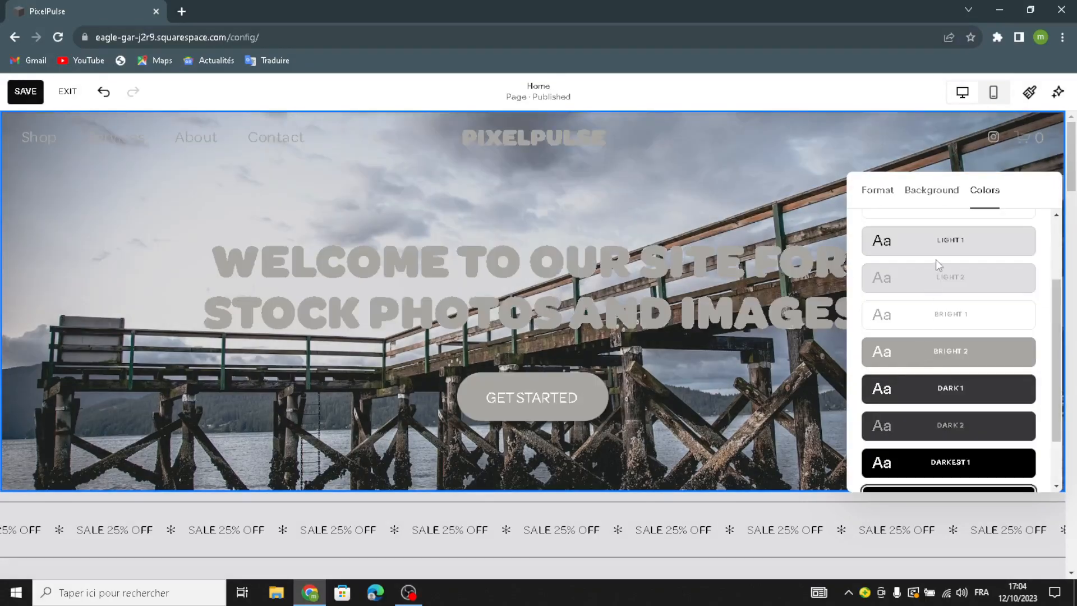
{"action": "left_click", "coordinate": [923, 315]}
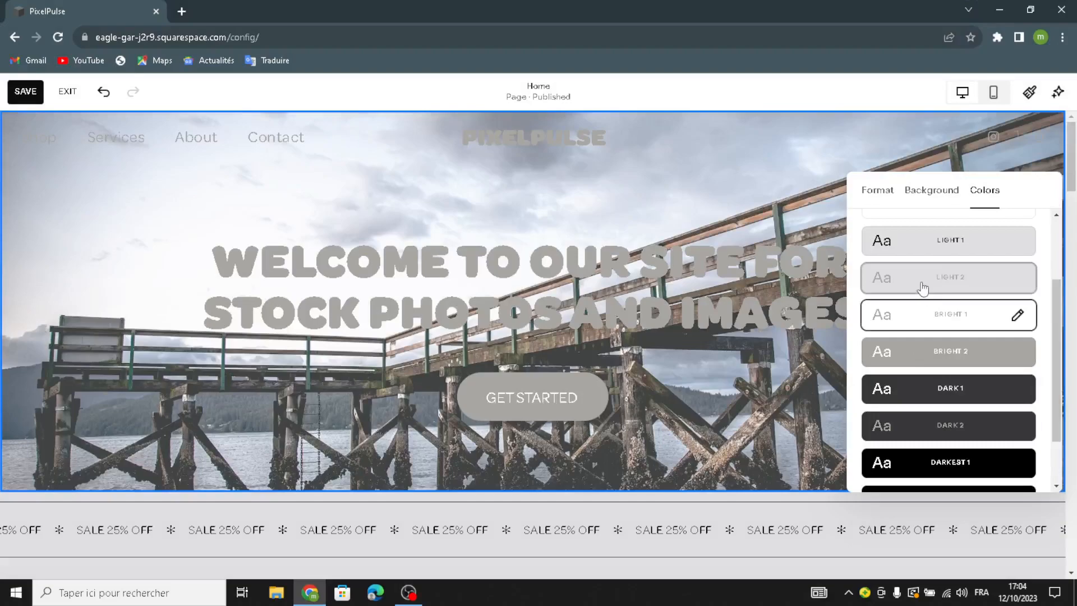
{"action": "left_click", "coordinate": [930, 241]}
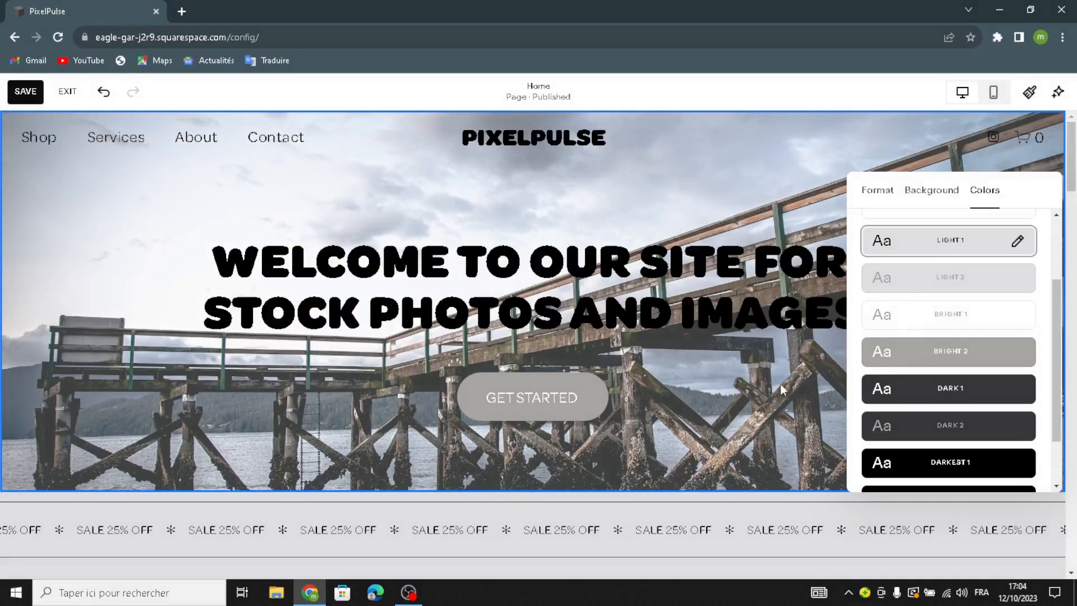
{"action": "left_click", "coordinate": [561, 434]}
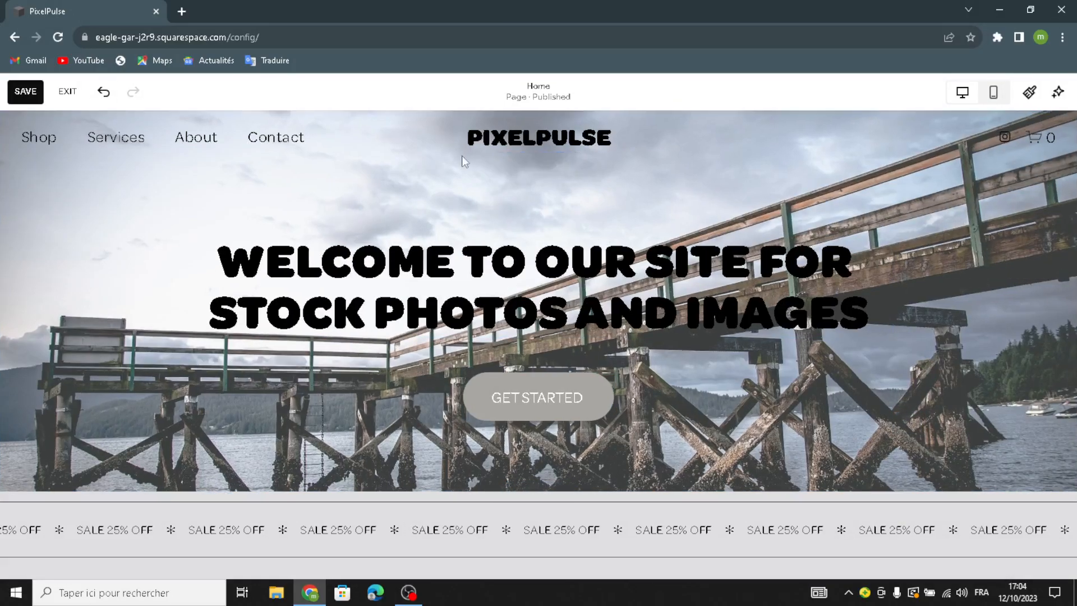
Step: Examine the section categories offered for the homepage and the content blocks available for the welcome section
{"action": "left_click", "coordinate": [550, 163]}
{"action": "scroll", "coordinate": [168, 393], "scroll_direction": "down", "scroll_amount": 5}
{"action": "scroll", "coordinate": [168, 399], "scroll_direction": "down", "scroll_amount": 1}
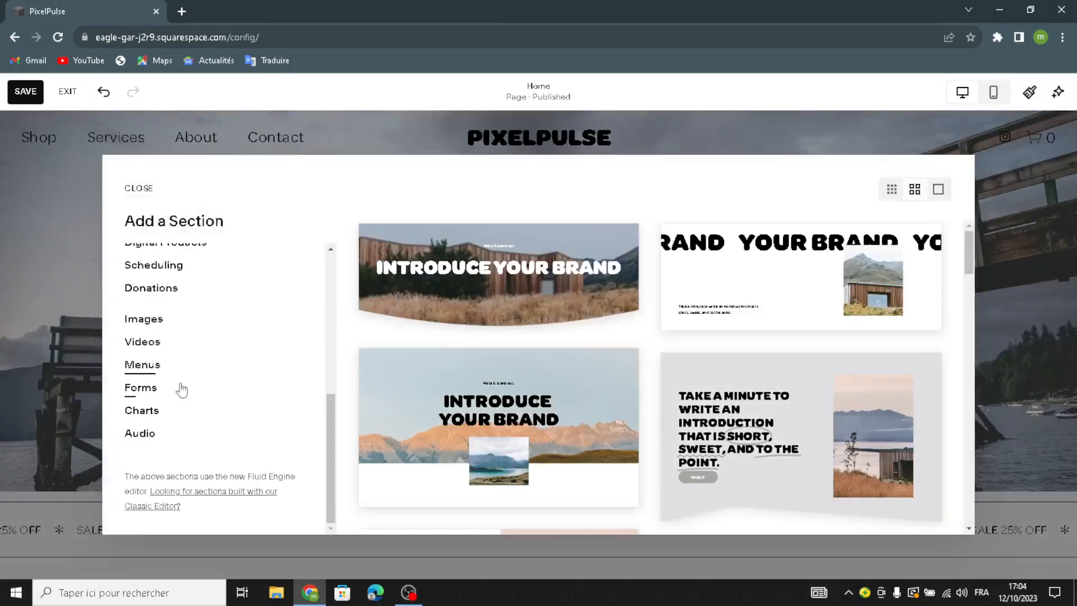
{"action": "scroll", "coordinate": [137, 350], "scroll_direction": "up", "scroll_amount": 4}
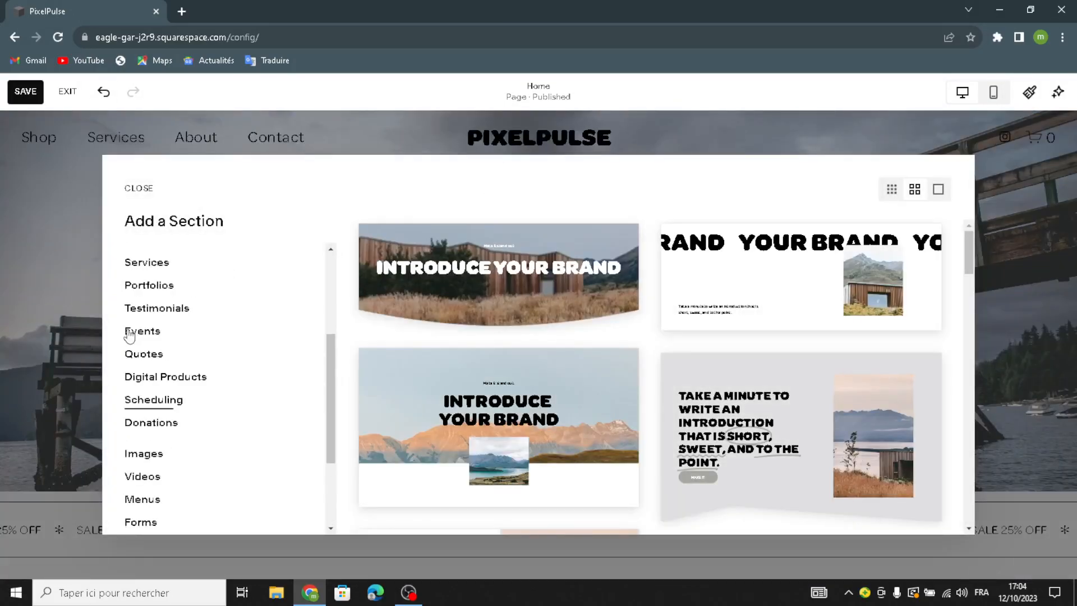
{"action": "left_click", "coordinate": [138, 191]}
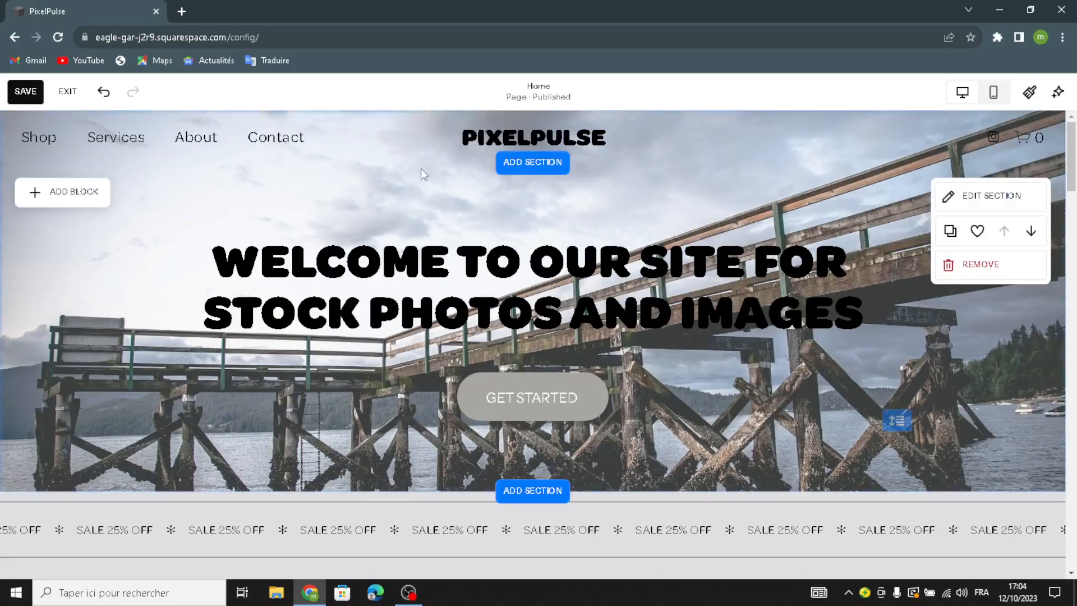
{"action": "left_click", "coordinate": [62, 191]}
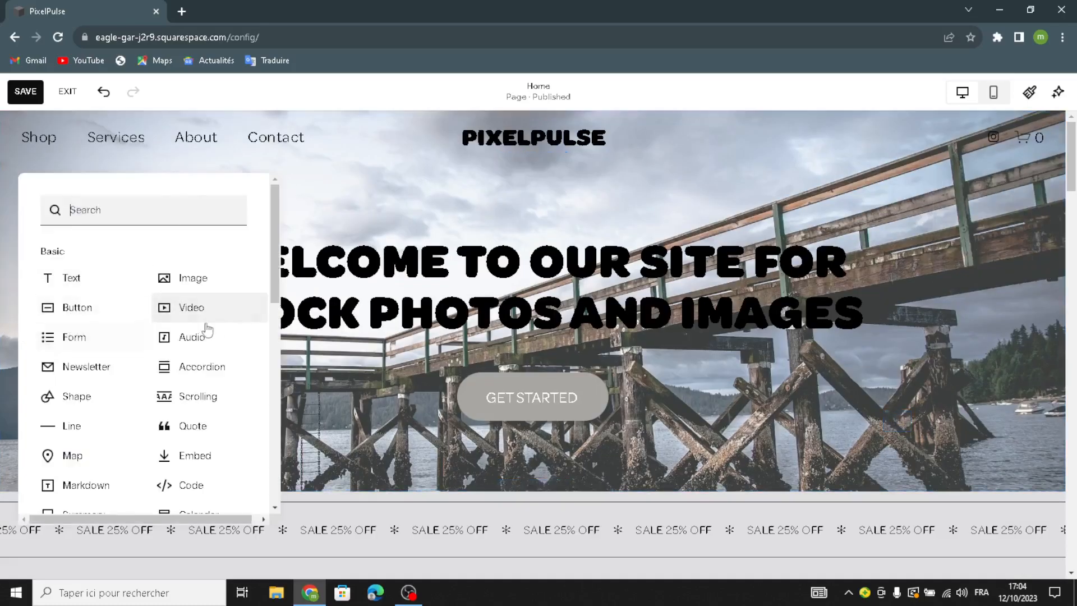
{"action": "left_click", "coordinate": [440, 201]}
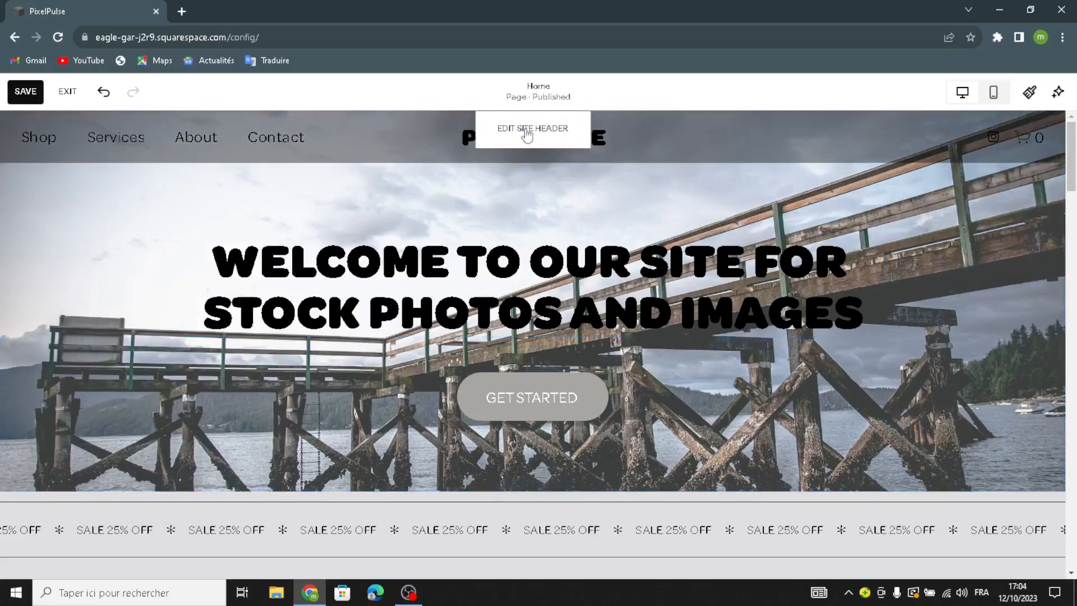
Step: Examine the site header's title and logo settings and its element options, including the button, social links, language switch and cart
{"action": "left_click", "coordinate": [527, 129]}
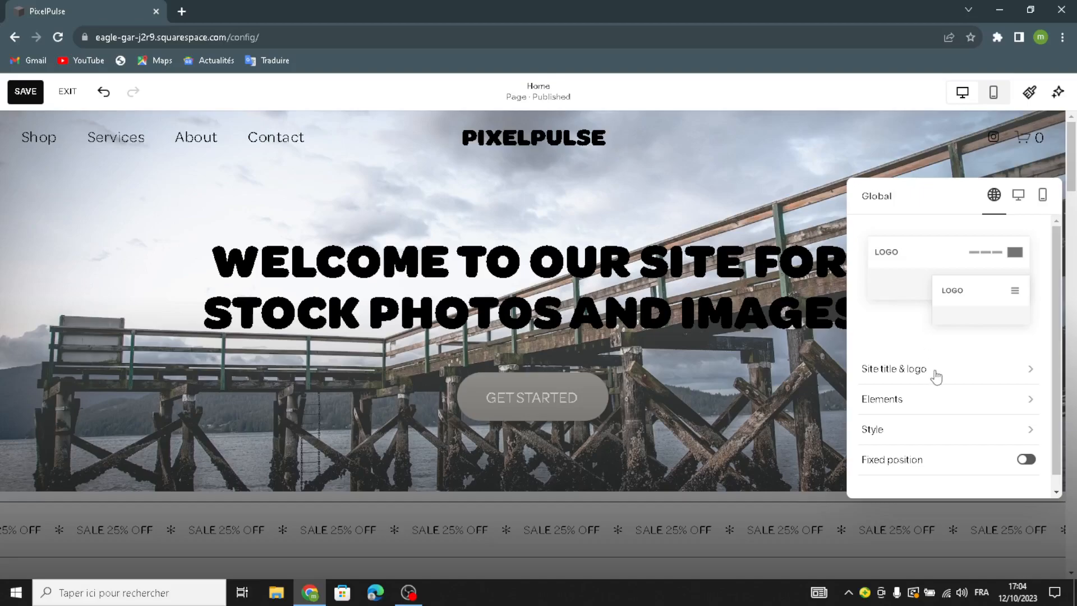
{"action": "left_click", "coordinate": [885, 371]}
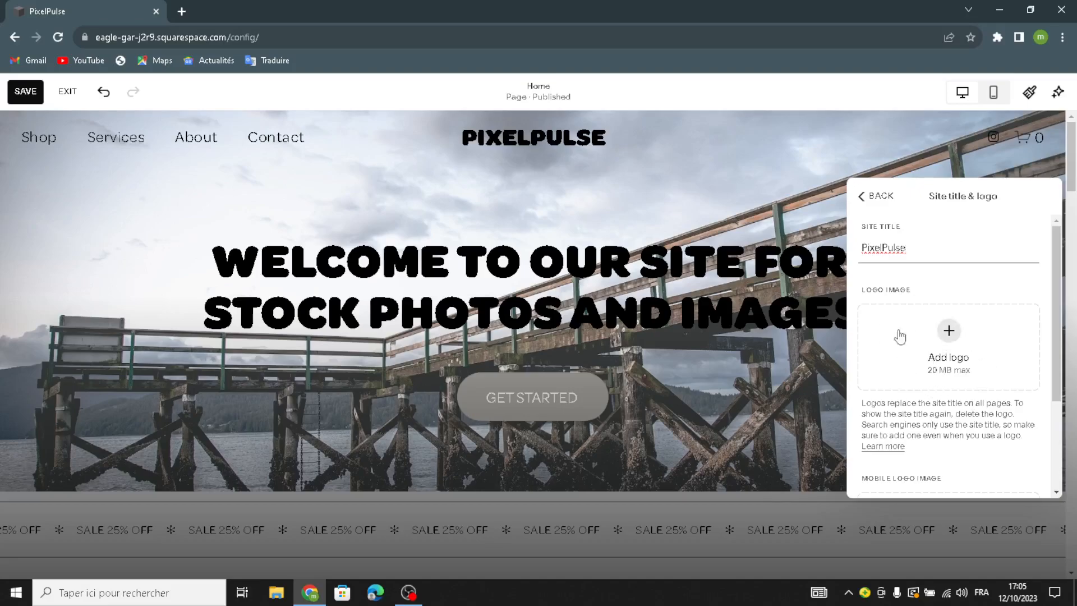
{"action": "scroll", "coordinate": [920, 371], "scroll_direction": "down", "scroll_amount": 2}
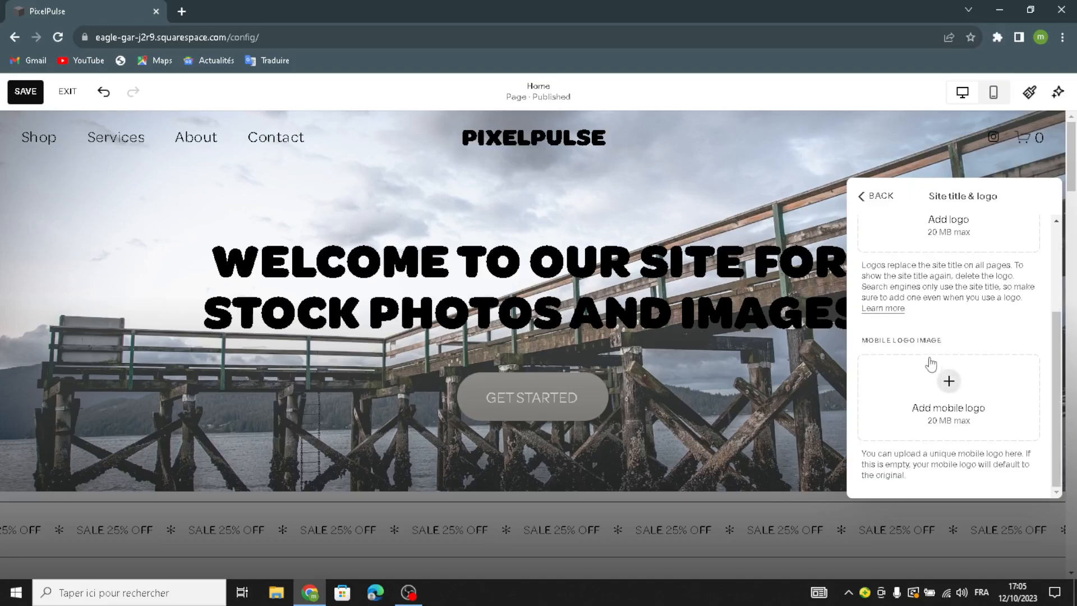
{"action": "left_click", "coordinate": [871, 198]}
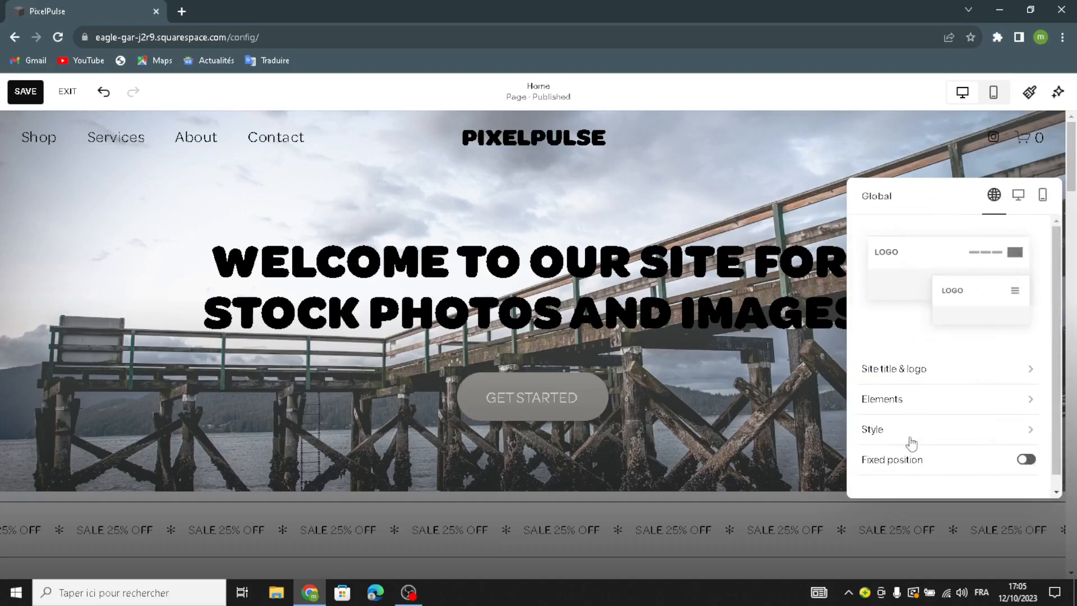
{"action": "left_click", "coordinate": [882, 399]}
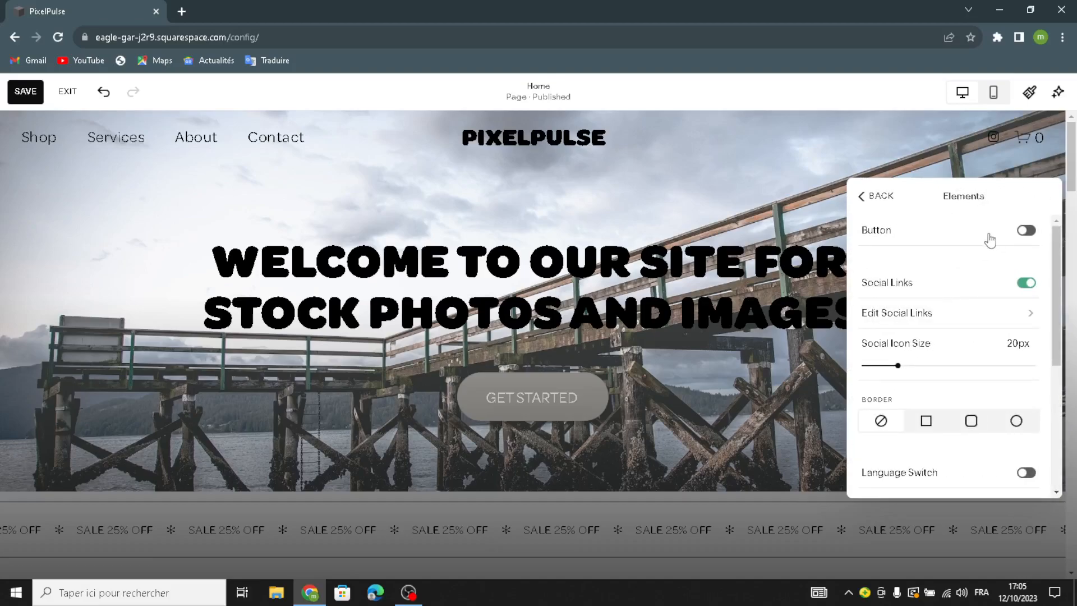
{"action": "left_click", "coordinate": [1032, 233]}
{"action": "left_click", "coordinate": [1030, 232]}
{"action": "scroll", "coordinate": [895, 394], "scroll_direction": "down", "scroll_amount": 1}
{"action": "scroll", "coordinate": [925, 415], "scroll_direction": "down", "scroll_amount": 2}
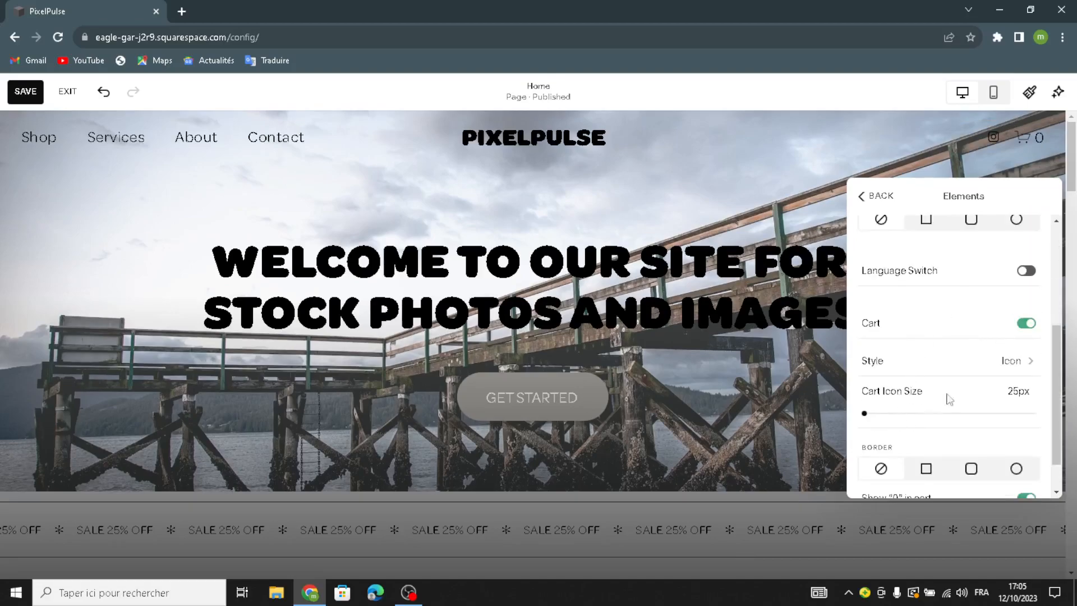
{"action": "scroll", "coordinate": [920, 405], "scroll_direction": "down", "scroll_amount": 1}
{"action": "left_click", "coordinate": [707, 190]}
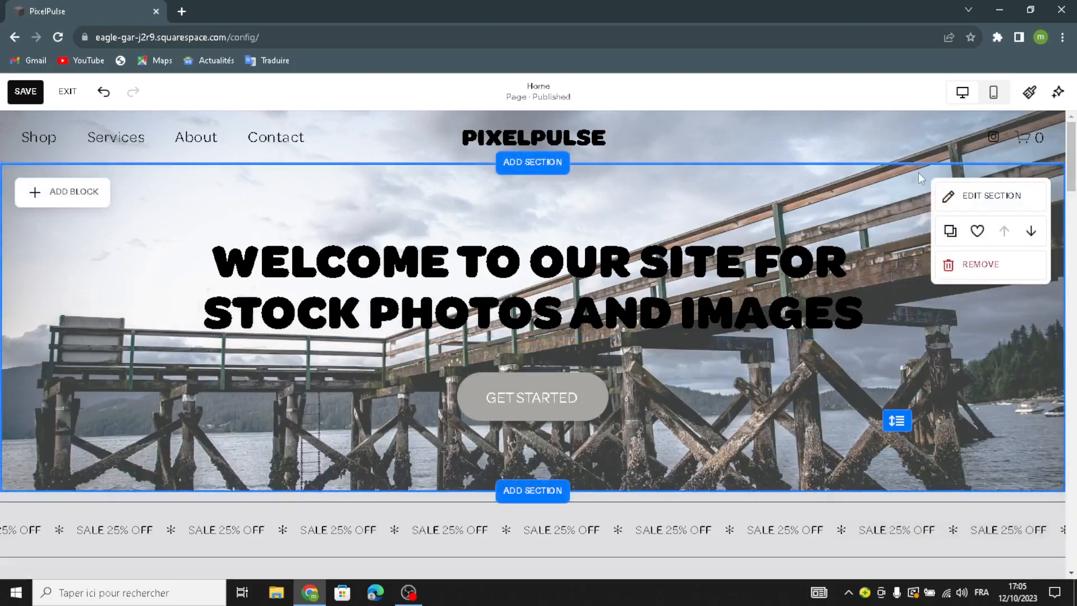
Step: Give the scrolling "SALE 25% OFF" text a slight wave and set its text size to S
{"action": "scroll", "coordinate": [428, 339], "scroll_direction": "down", "scroll_amount": 4}
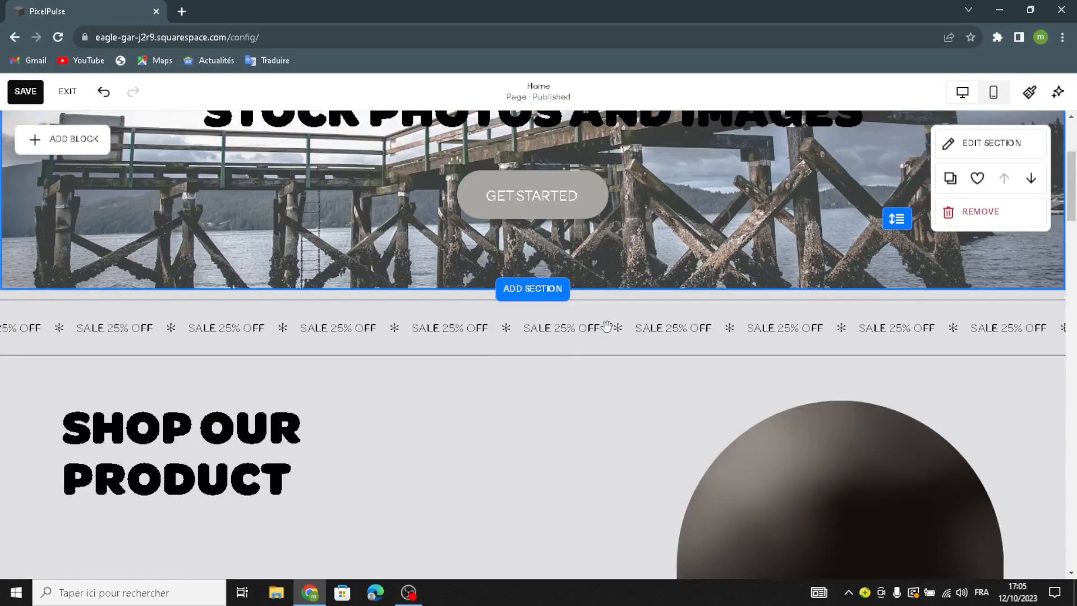
{"action": "left_click", "coordinate": [120, 310]}
{"action": "left_click", "coordinate": [30, 261]}
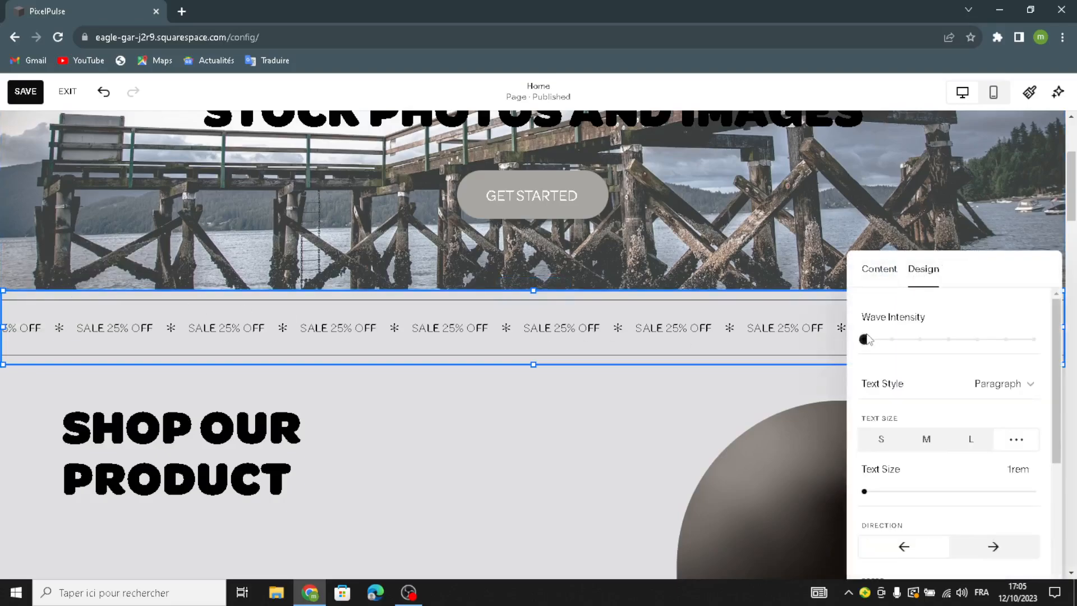
{"action": "left_click_drag", "start_coordinate": [867, 341], "coordinate": [891, 340]}
{"action": "scroll", "coordinate": [893, 393], "scroll_direction": "down", "scroll_amount": 1}
{"action": "left_click", "coordinate": [889, 431]}
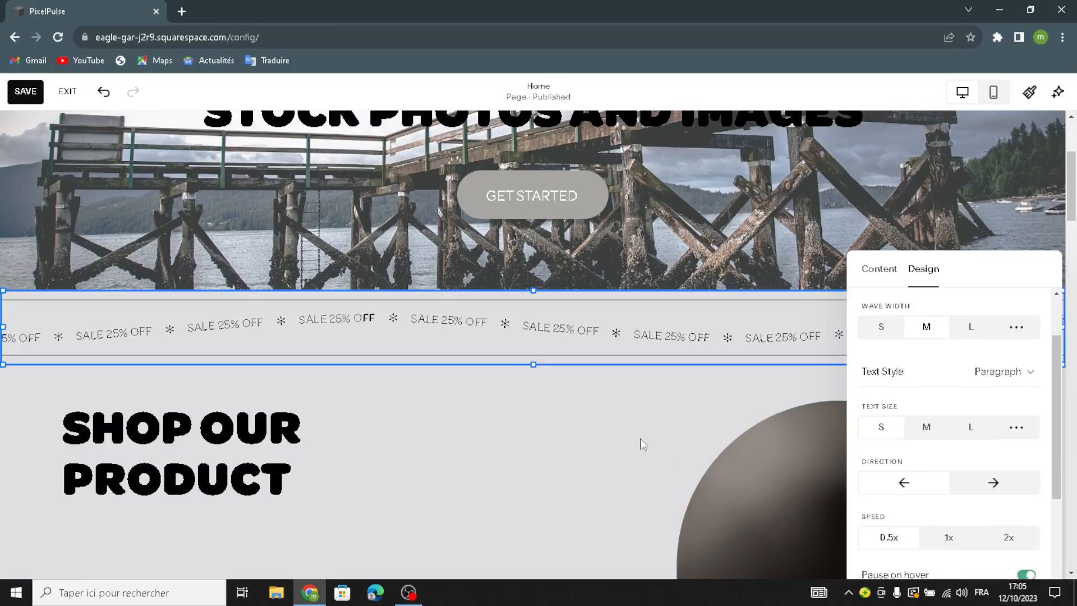
{"action": "scroll", "coordinate": [427, 443], "scroll_direction": "down", "scroll_amount": 5}
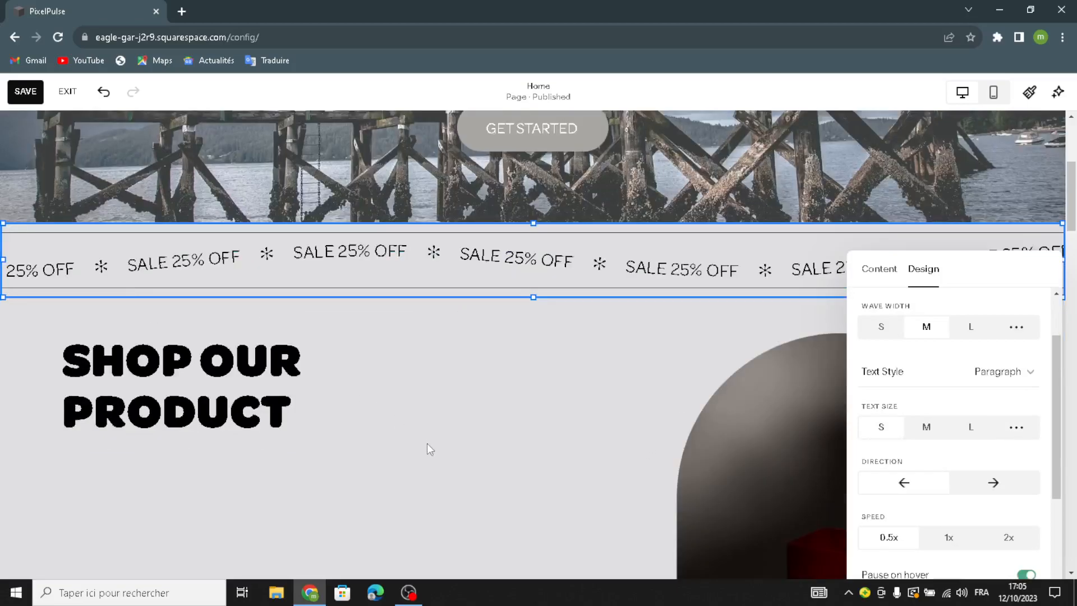
{"action": "left_click", "coordinate": [413, 353]}
Step: Delete the arched photo of the red box from the "Shop our product" section
{"action": "scroll", "coordinate": [500, 331], "scroll_direction": "up", "scroll_amount": 1}
{"action": "scroll", "coordinate": [501, 337], "scroll_direction": "down", "scroll_amount": 2}
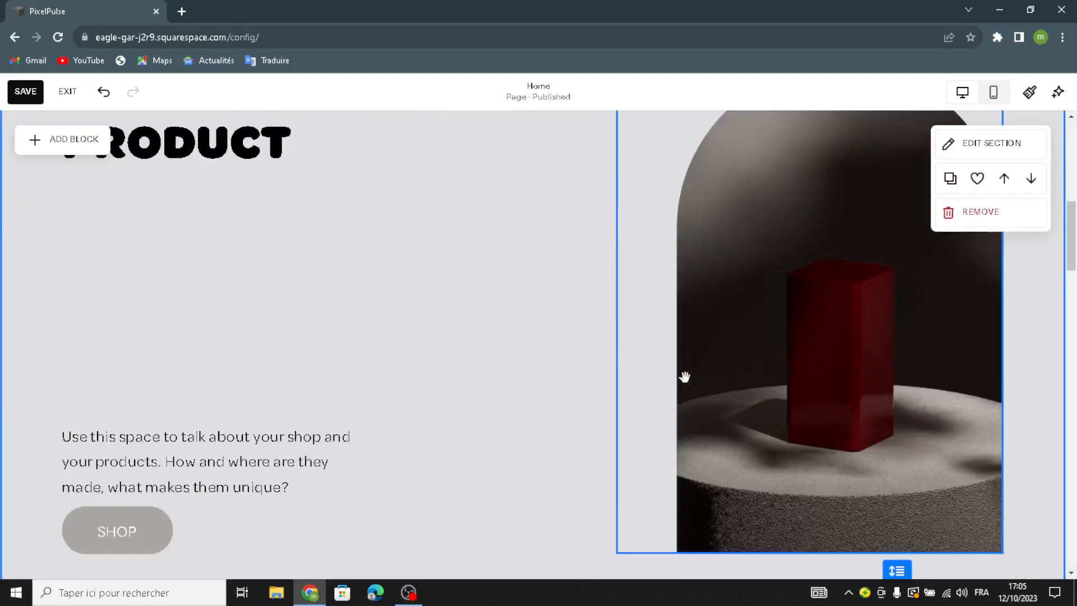
{"action": "left_click", "coordinate": [741, 340]}
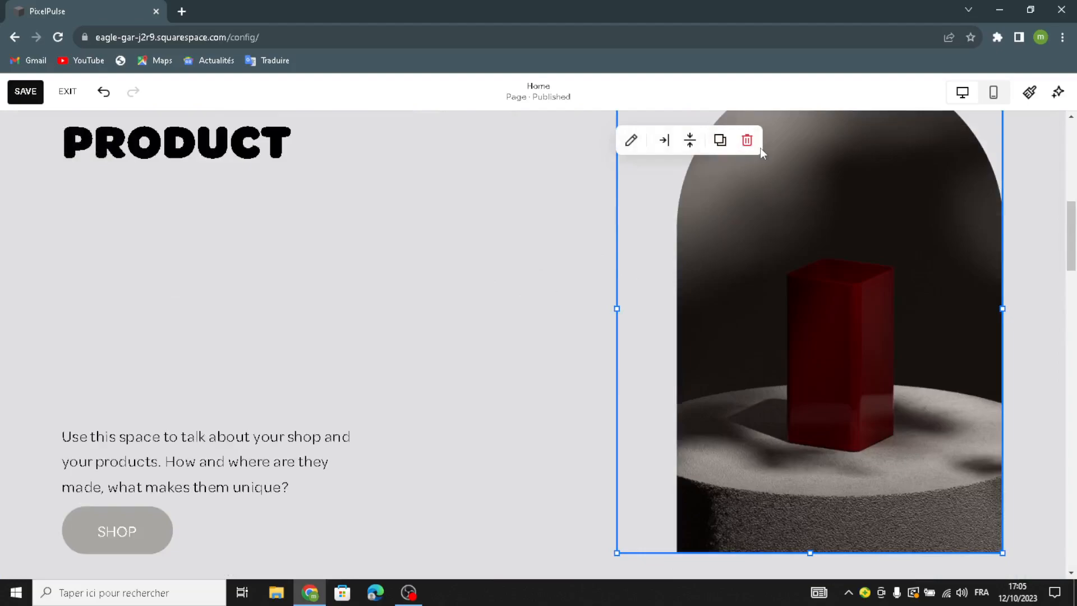
{"action": "left_click", "coordinate": [747, 140]}
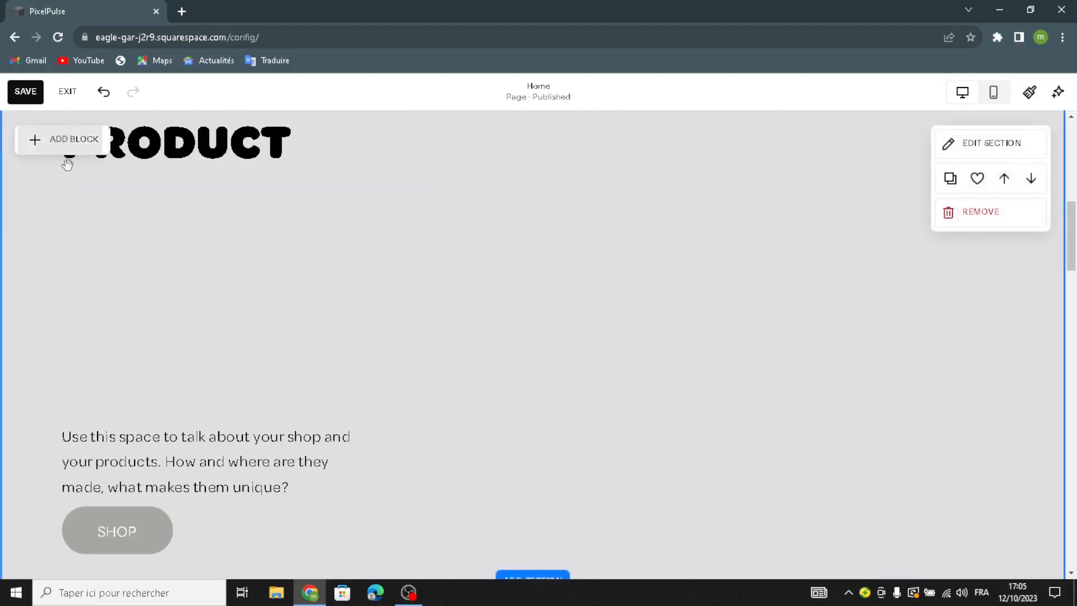
Step: Add an image block to the "Shop our product" section and place it in the empty space across from the heading
{"action": "left_click", "coordinate": [63, 139]}
{"action": "left_click", "coordinate": [196, 283]}
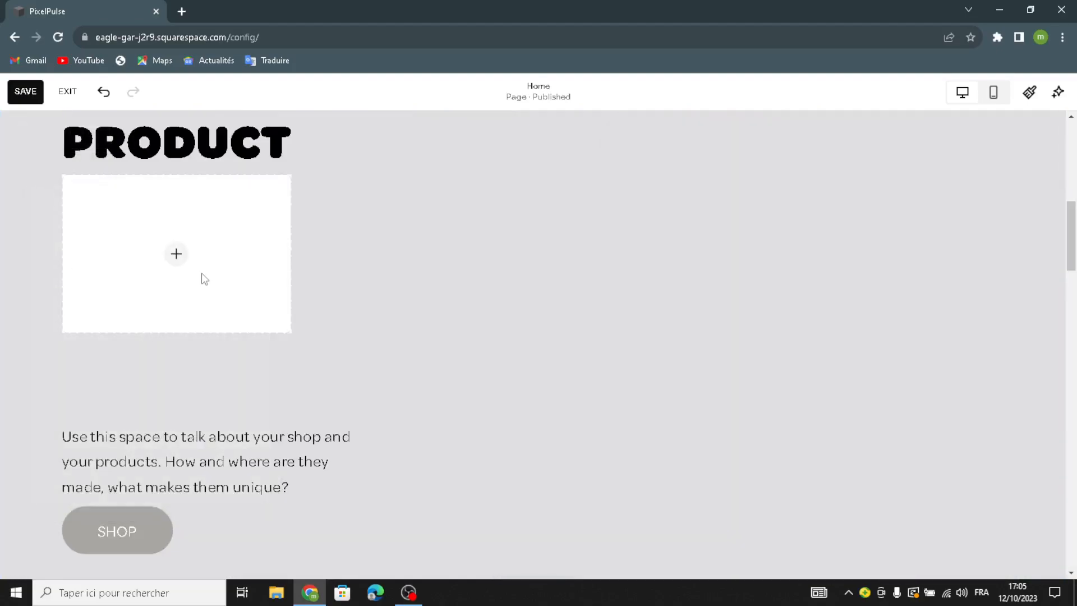
{"action": "left_click", "coordinate": [852, 338]}
{"action": "left_click_drag", "start_coordinate": [448, 352], "coordinate": [832, 257]}
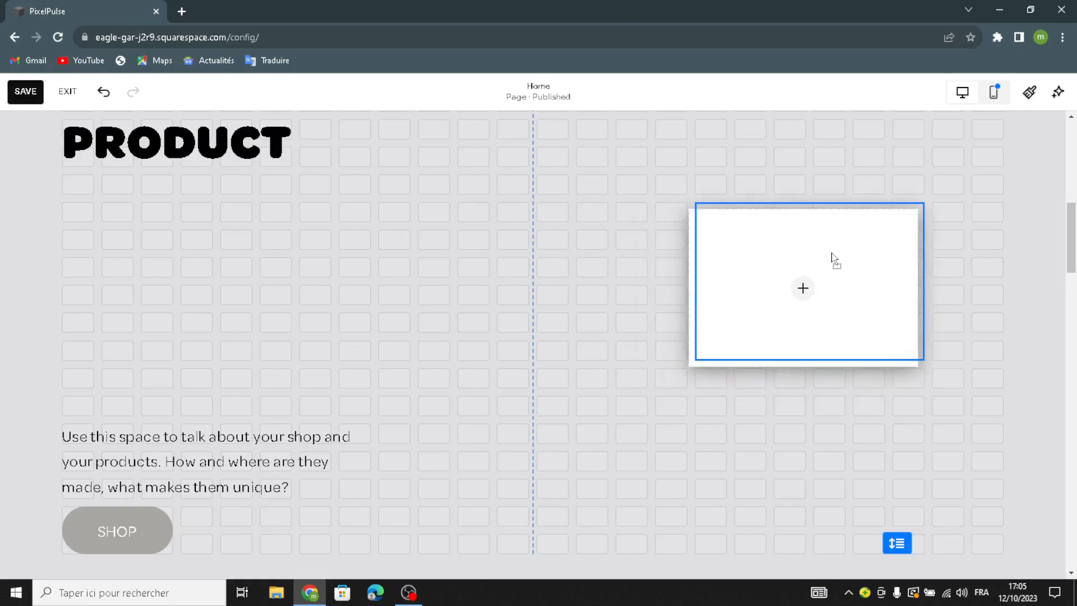
{"action": "left_click_drag", "start_coordinate": [799, 289], "coordinate": [815, 284]}
{"action": "left_click", "coordinate": [811, 281]}
{"action": "left_click", "coordinate": [776, 313]}
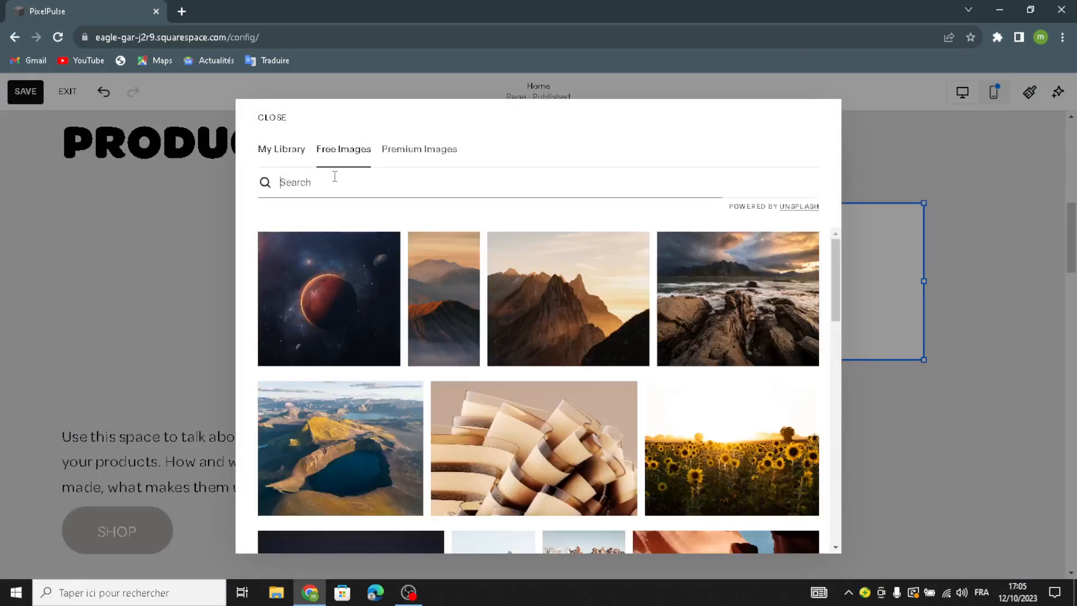
{"action": "left_click", "coordinate": [258, 118]}
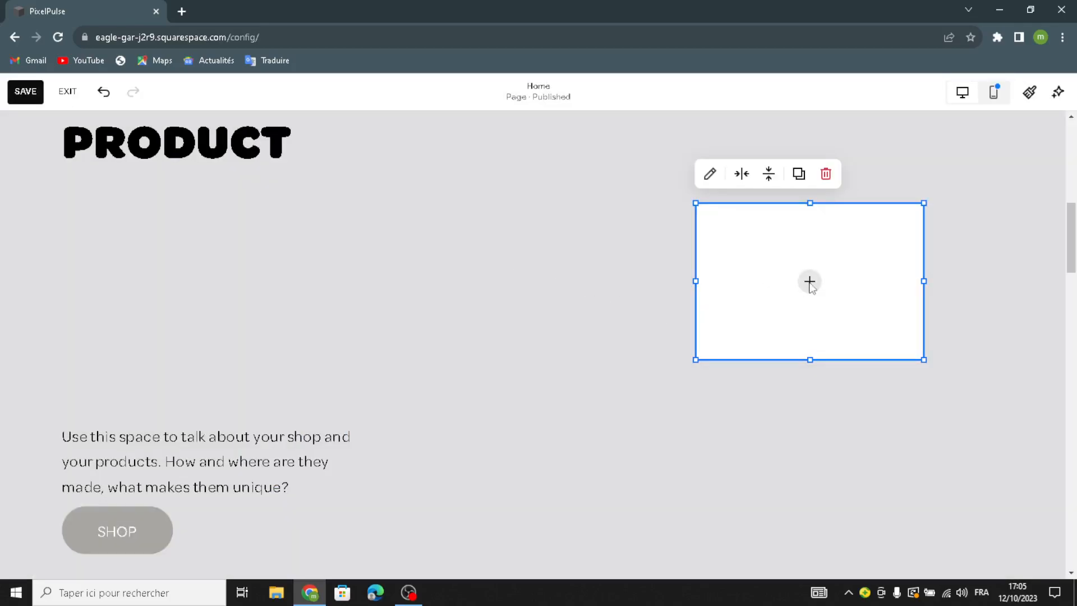
Step: Search the free image collection for "stock photos" to fill the empty image block in the "Shop our product" section
{"action": "left_click", "coordinate": [809, 282]}
{"action": "left_click", "coordinate": [751, 343]}
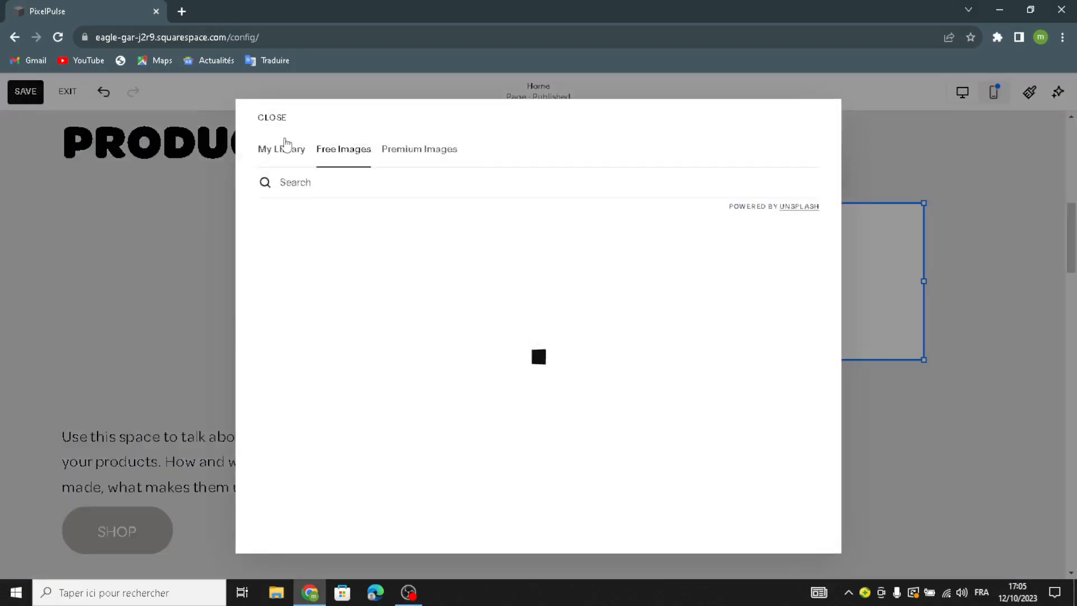
{"action": "left_click", "coordinate": [298, 182]}
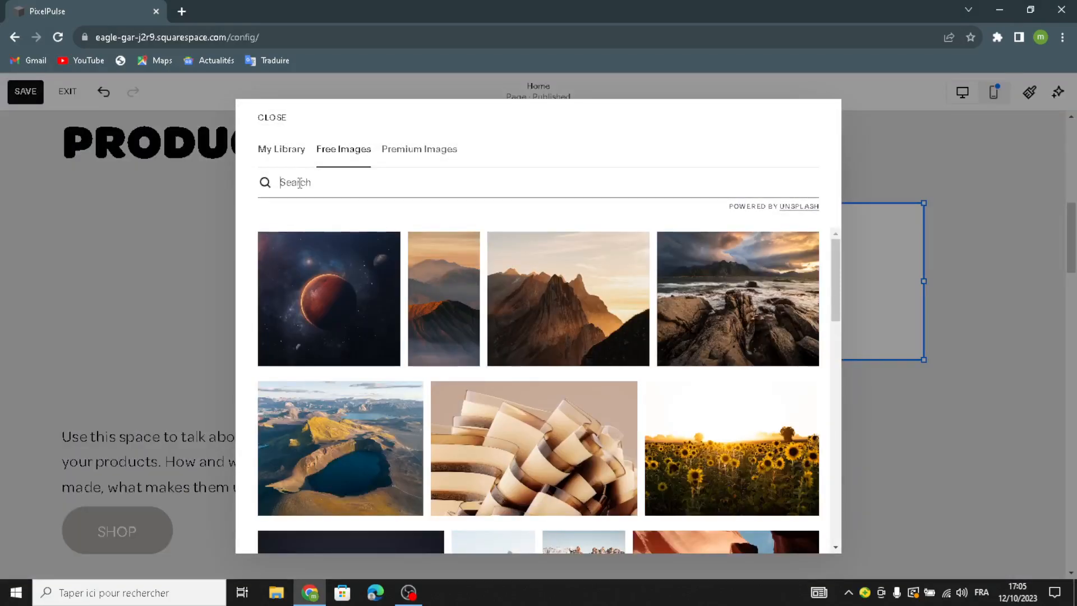
{"action": "type", "text": "stoc"}
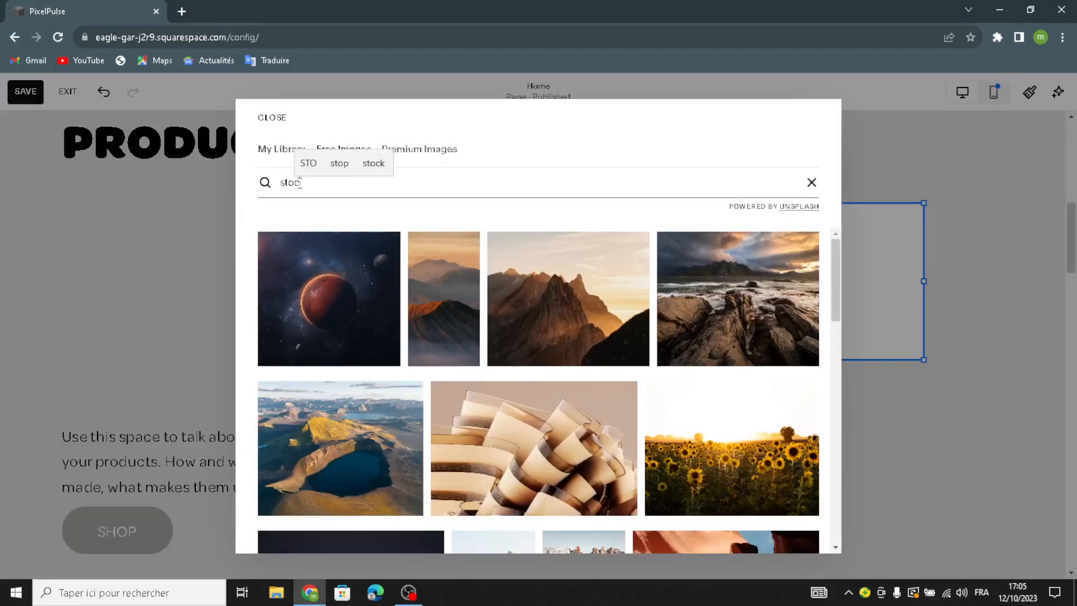
{"action": "type", "text": "k pho"}
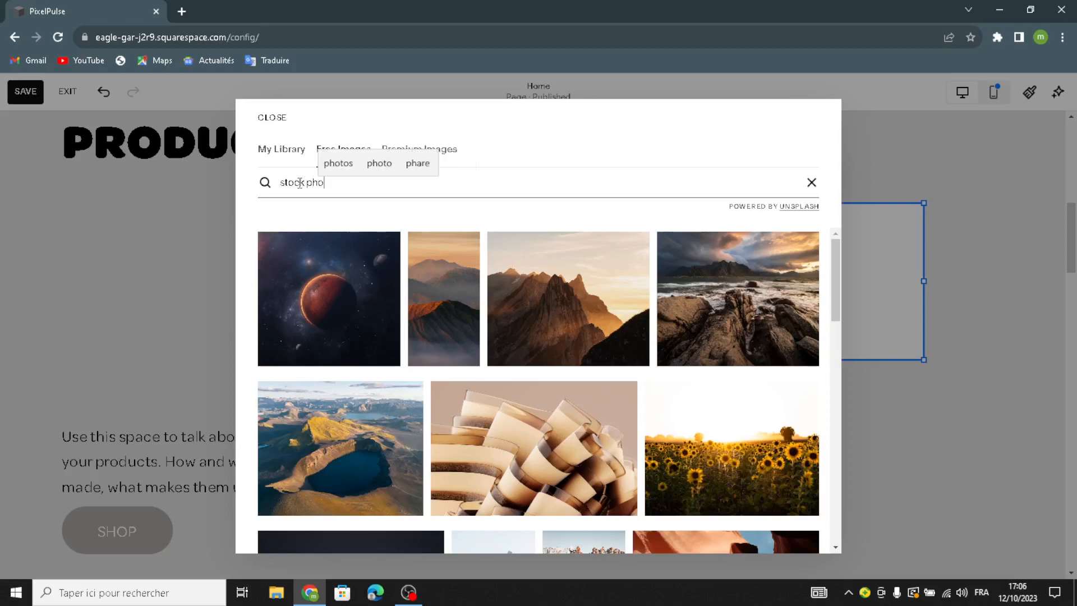
{"action": "type", "text": "tos"}
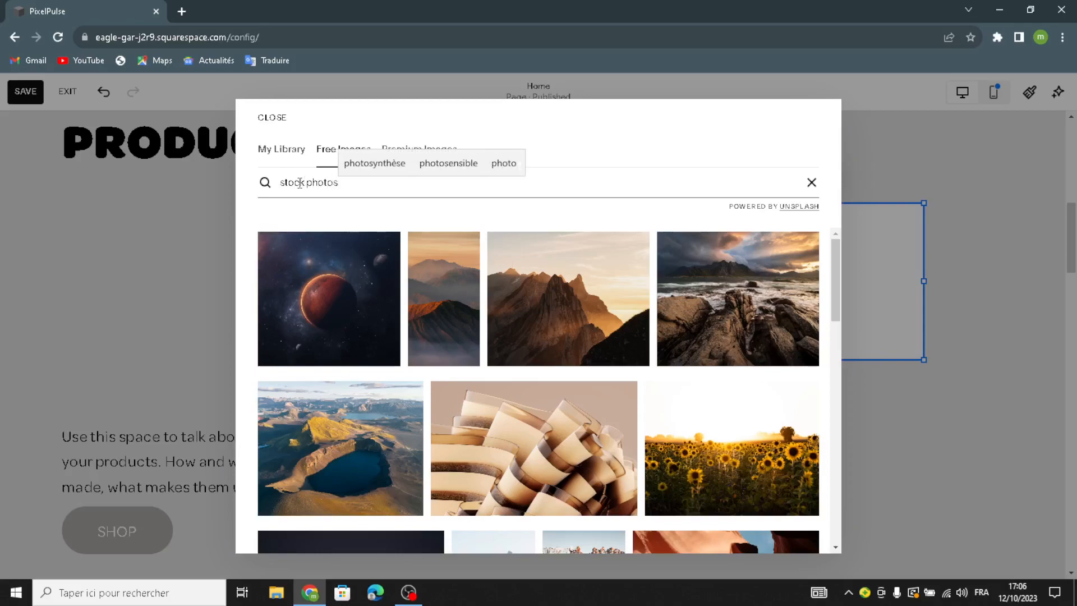
{"action": "key", "text": "Return"}
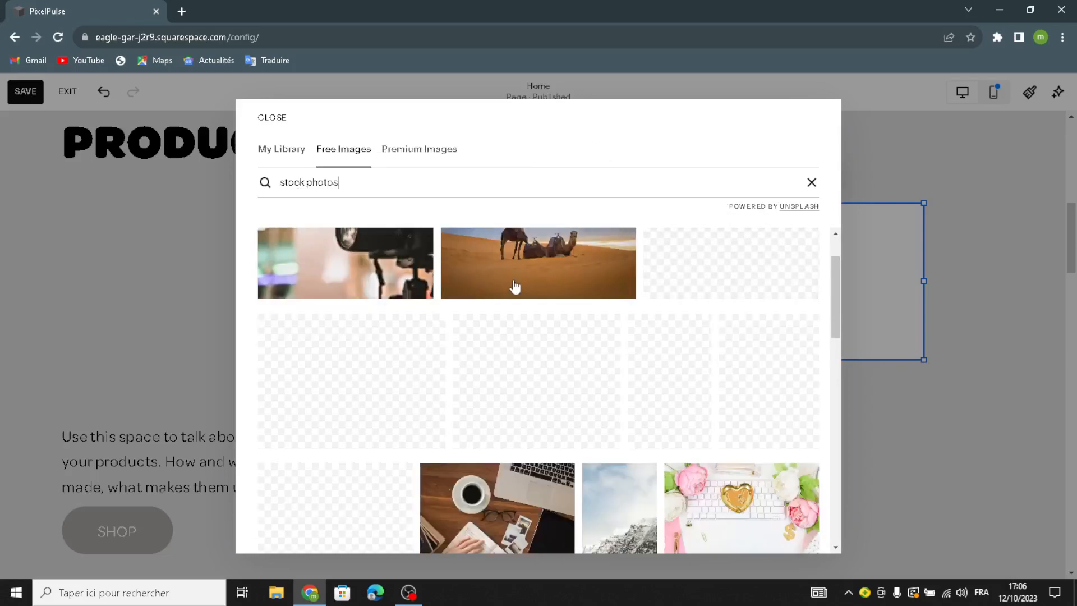
Step: Add the free photo of a black camera on a tripod to the image block
{"action": "scroll", "coordinate": [575, 317], "scroll_direction": "down", "scroll_amount": 1}
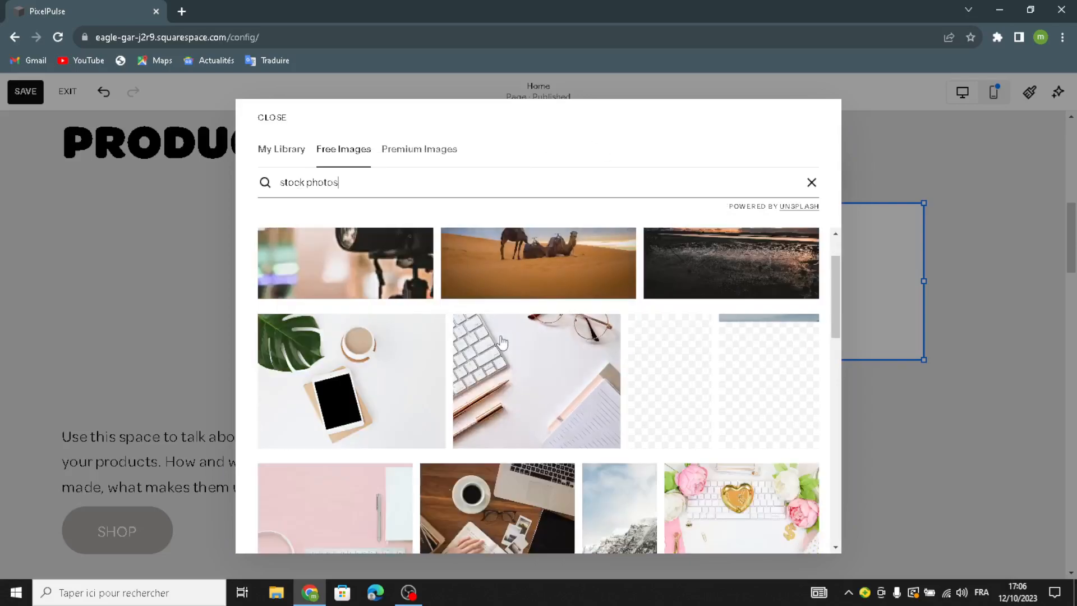
{"action": "scroll", "coordinate": [376, 298], "scroll_direction": "down", "scroll_amount": 3}
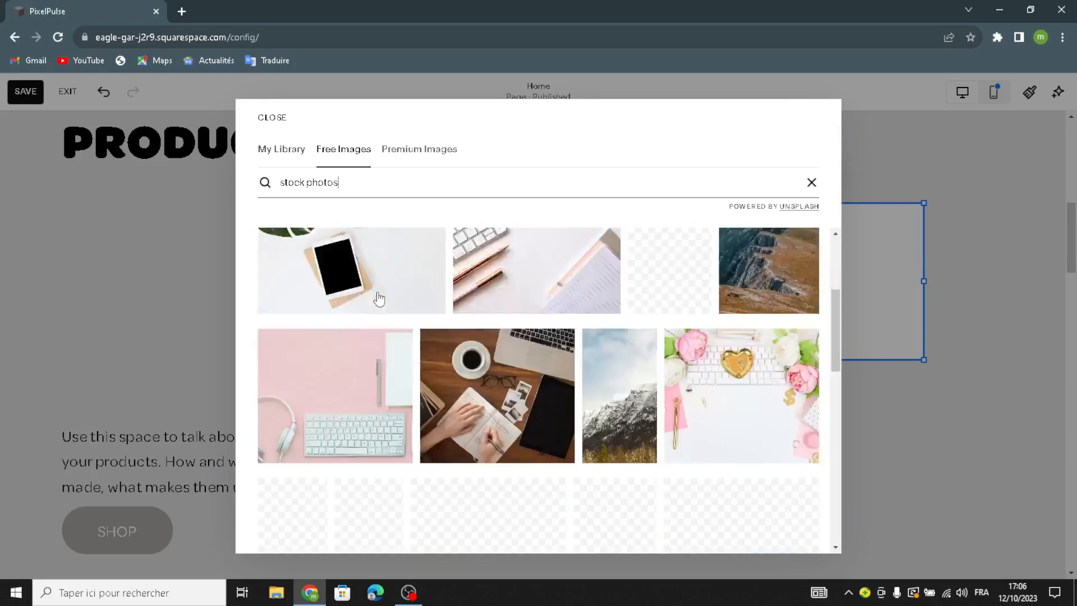
{"action": "scroll", "coordinate": [376, 295], "scroll_direction": "up", "scroll_amount": 3}
{"action": "left_click", "coordinate": [365, 291]}
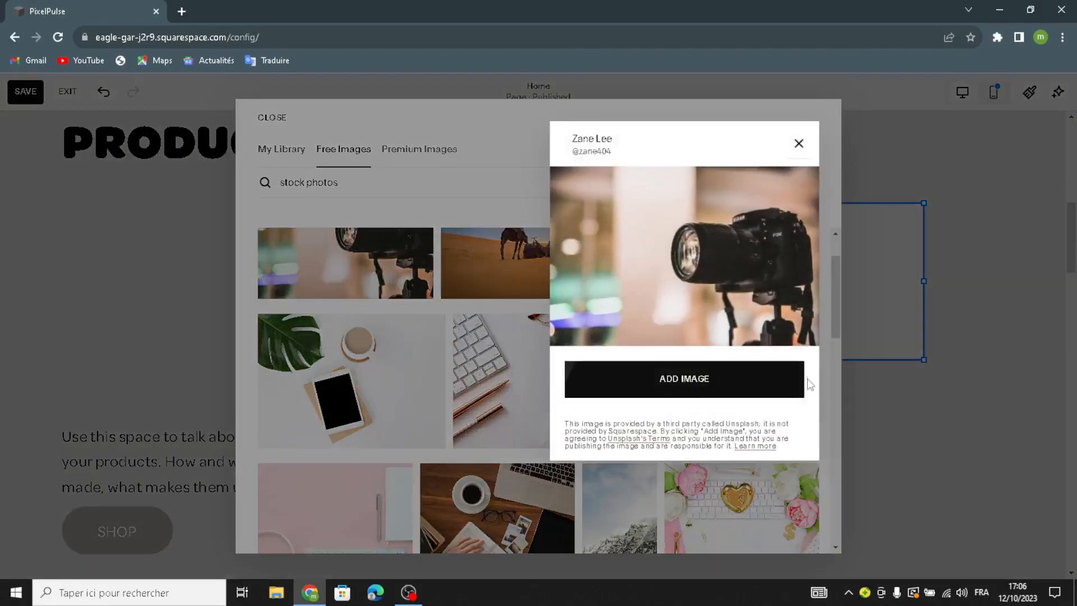
{"action": "left_click", "coordinate": [729, 386]}
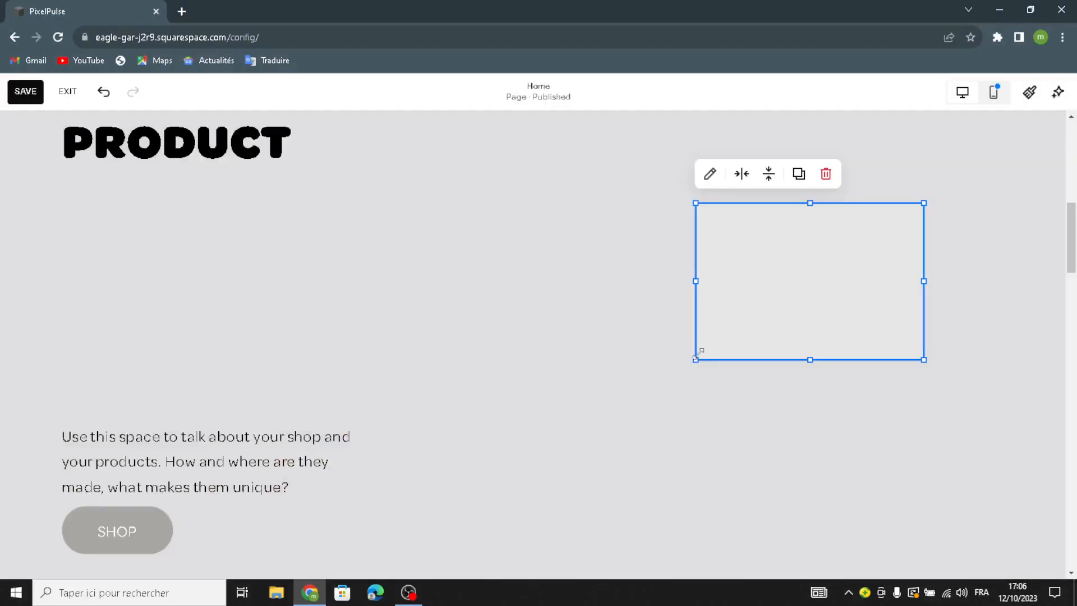
Step: Enlarge the camera image block until it spans from beside the "Shop our product" heading to the far edge of the page
{"action": "left_click_drag", "start_coordinate": [696, 360], "coordinate": [474, 527]}
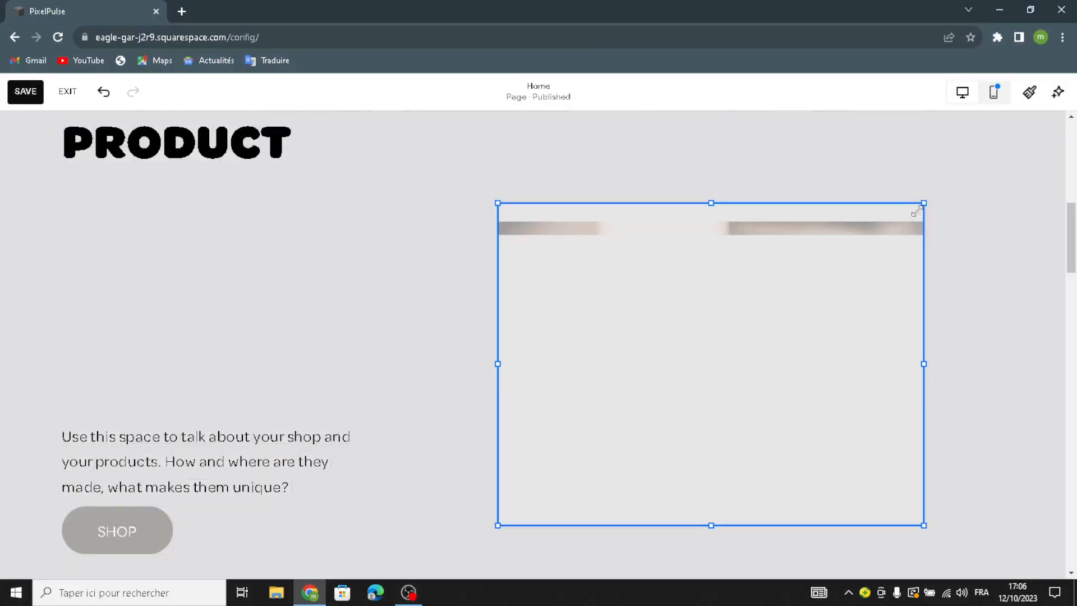
{"action": "left_click_drag", "start_coordinate": [921, 181], "coordinate": [548, 188]}
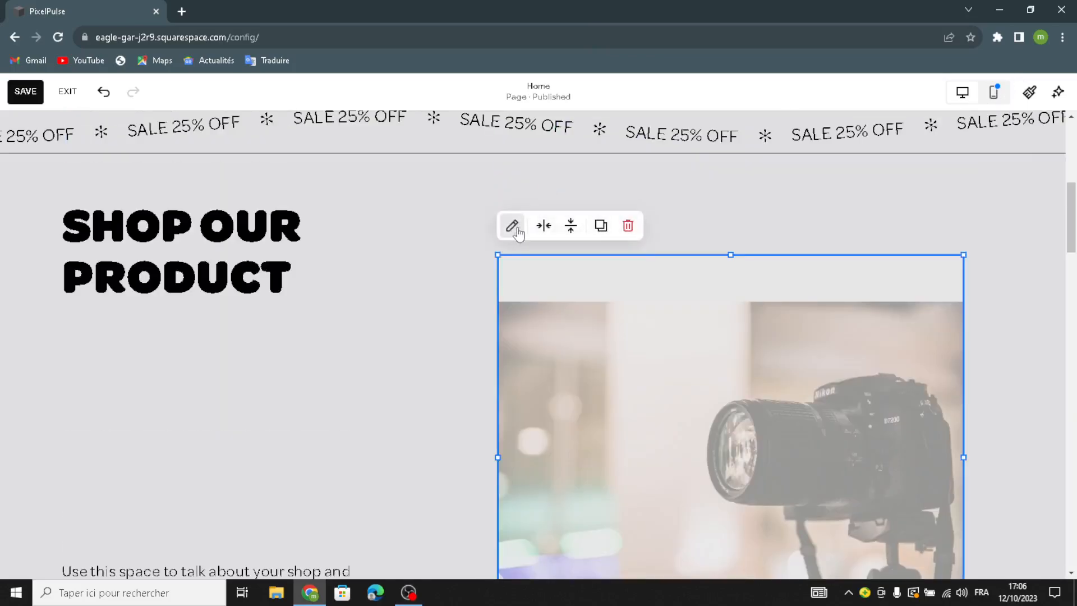
{"action": "left_click_drag", "start_coordinate": [964, 255], "coordinate": [1062, 171]}
{"action": "left_click_drag", "start_coordinate": [494, 179], "coordinate": [418, 154]}
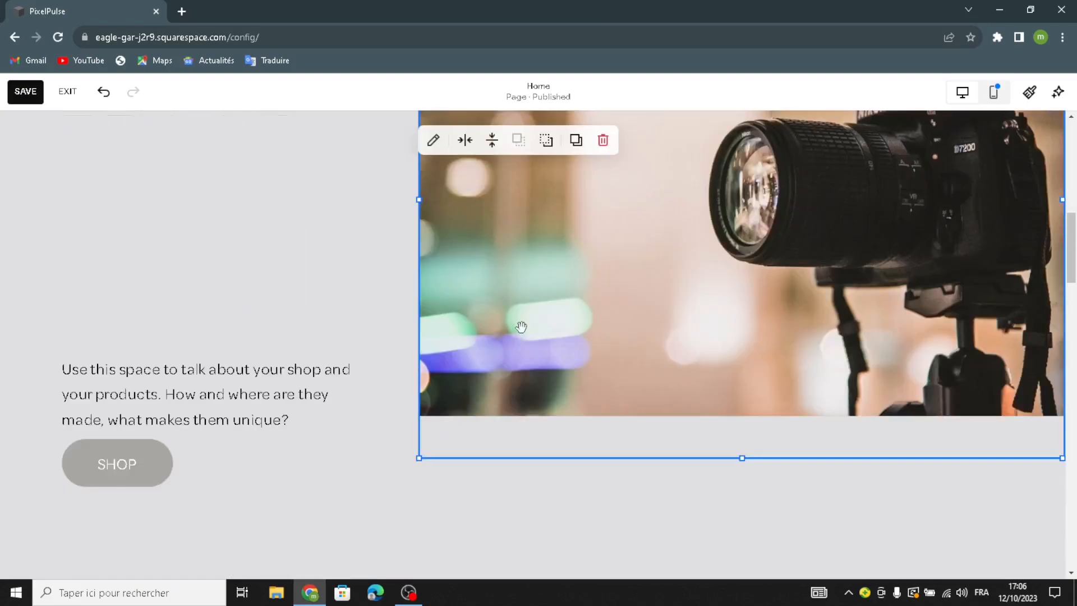
Step: Move the shop description paragraph up beneath the "Shop our product" heading, aligned with the heading's left edge
{"action": "left_click", "coordinate": [185, 373]}
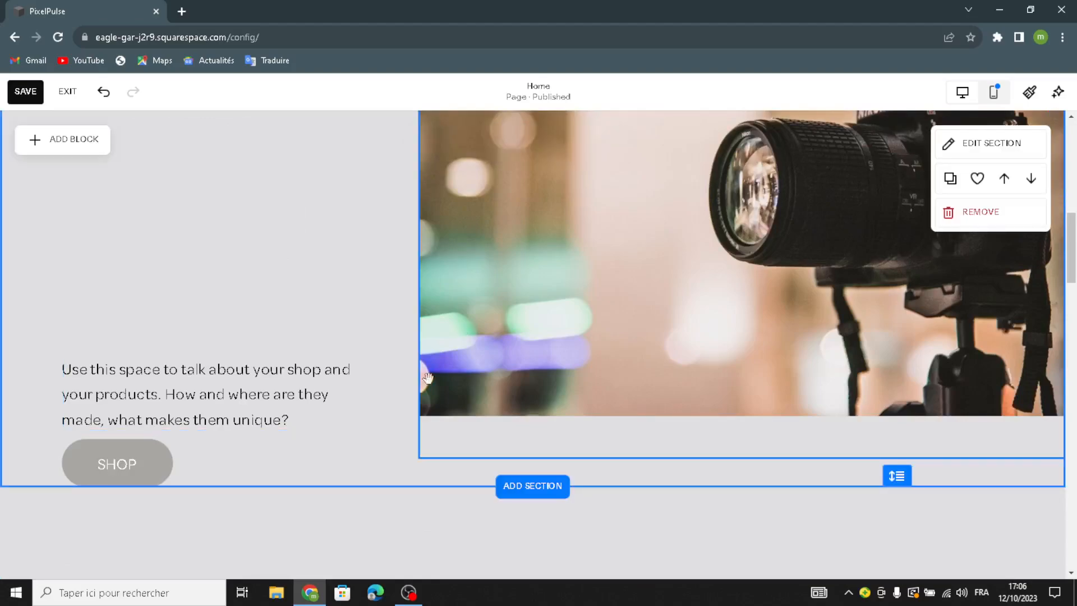
{"action": "left_click_drag", "start_coordinate": [201, 426], "coordinate": [239, 266]}
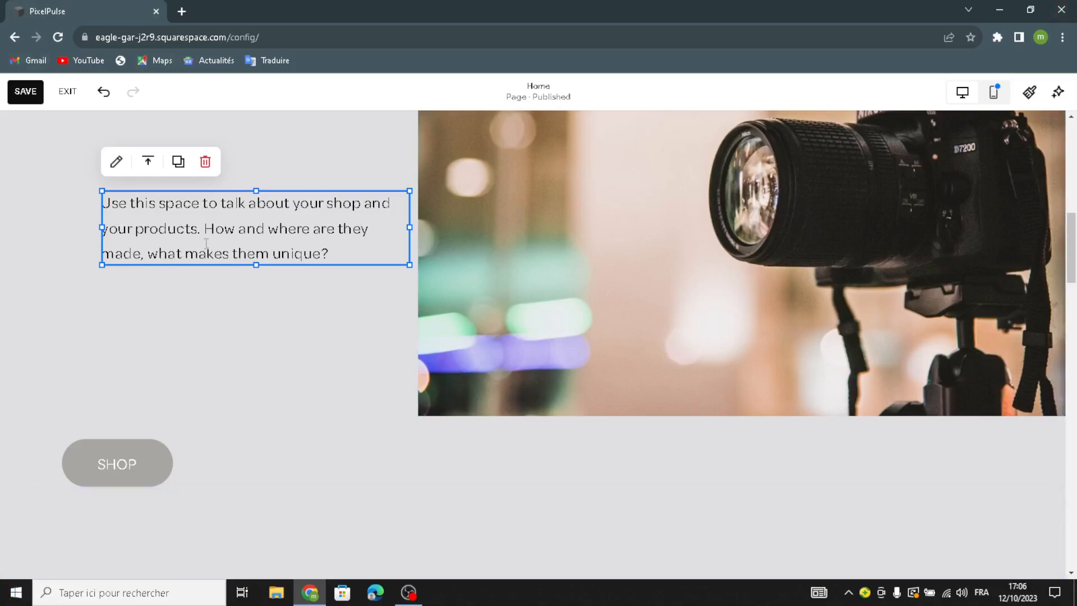
{"action": "left_click_drag", "start_coordinate": [207, 243], "coordinate": [179, 229]}
{"action": "left_click", "coordinate": [185, 361]}
{"action": "left_click_drag", "start_coordinate": [307, 223], "coordinate": [277, 182]}
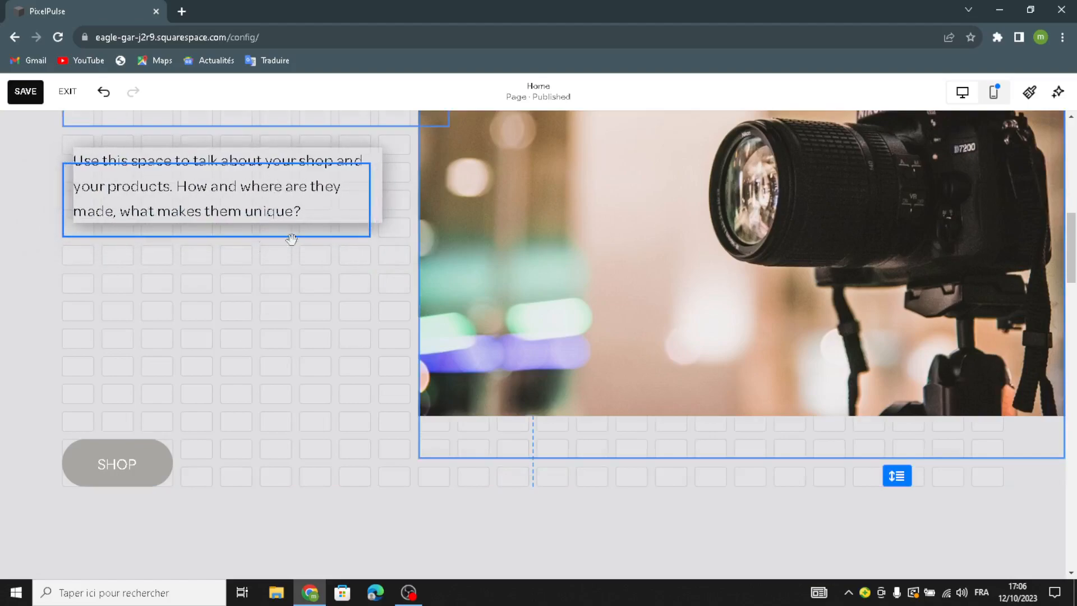
{"action": "left_click_drag", "start_coordinate": [263, 246], "coordinate": [264, 249]}
{"action": "left_click", "coordinate": [275, 268]}
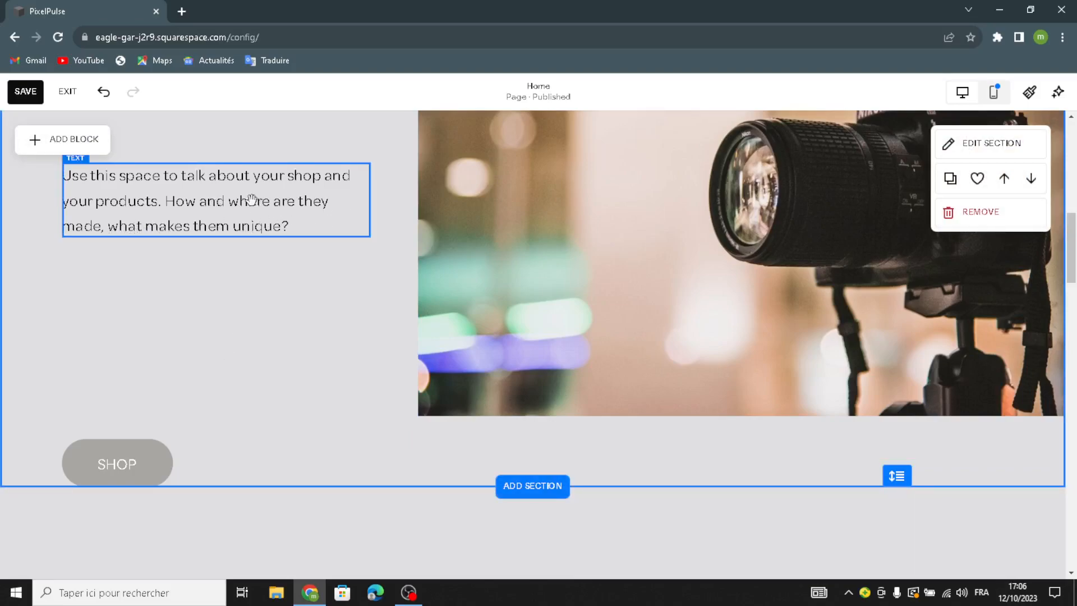
Step: Change the shop description from Paragraph 2 to a heading style and move the SHOP button up beneath it
{"action": "left_click", "coordinate": [169, 199]}
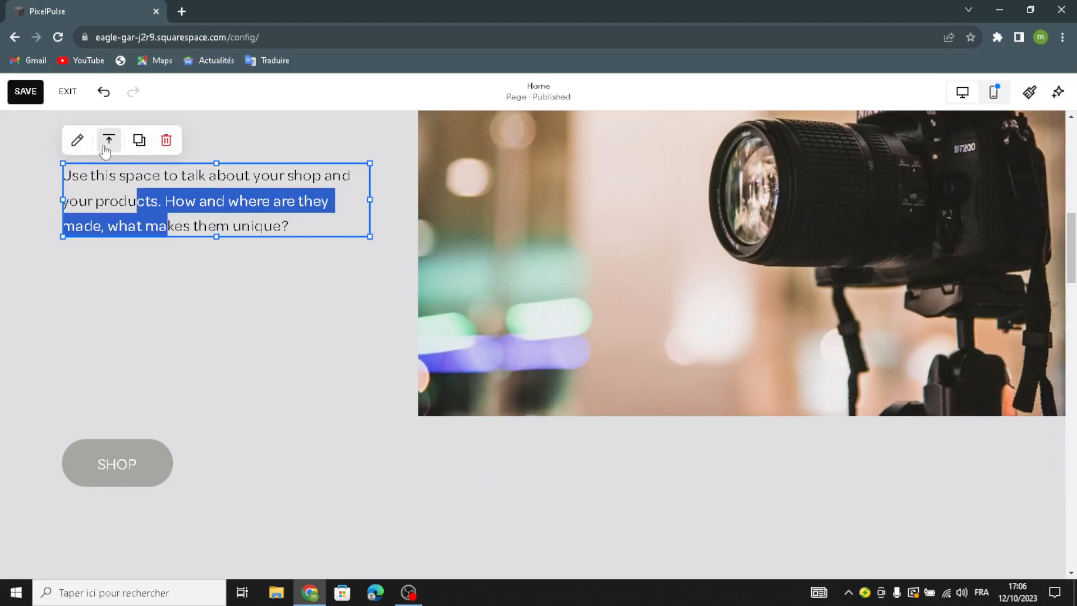
{"action": "left_click", "coordinate": [75, 138]}
{"action": "left_click", "coordinate": [120, 137]}
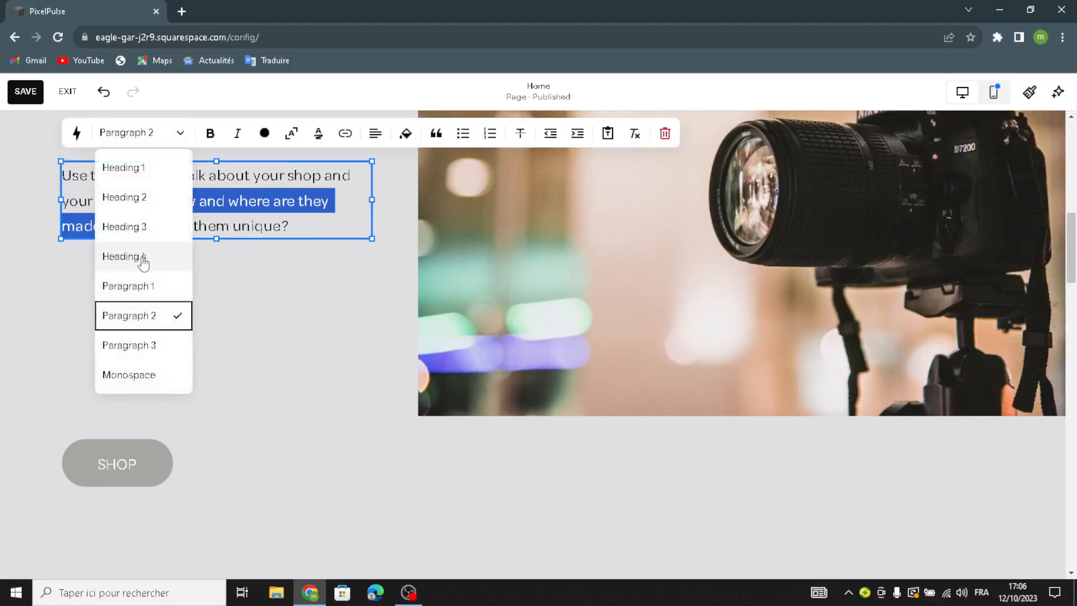
{"action": "left_click", "coordinate": [249, 504]}
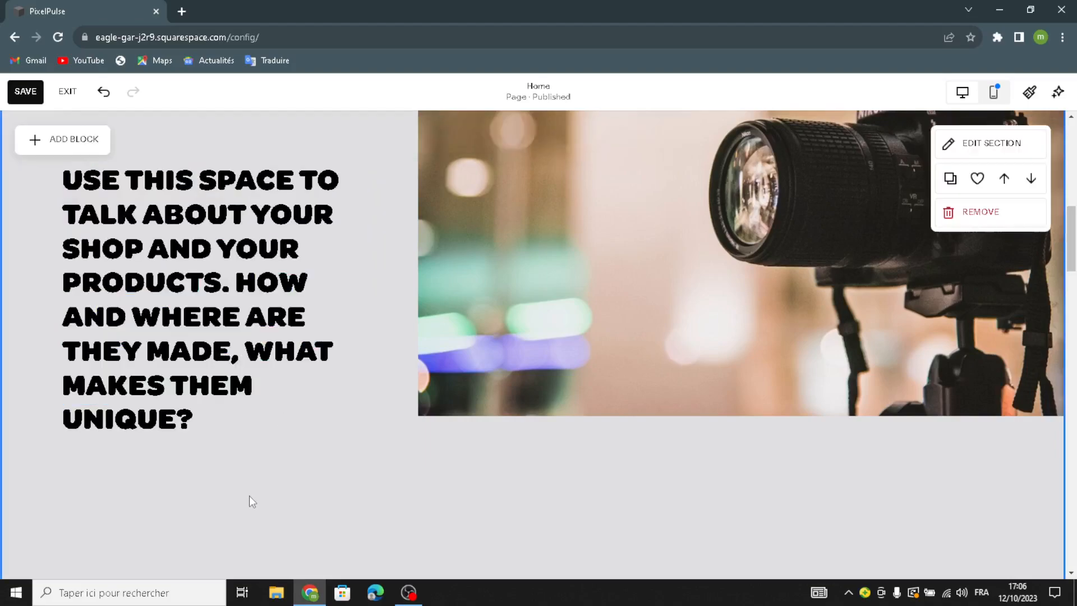
{"action": "scroll", "coordinate": [249, 496], "scroll_direction": "down", "scroll_amount": 3}
{"action": "left_click_drag", "start_coordinate": [140, 547], "coordinate": [165, 396]}
Step: Give the "Shop our product" section the grey geometric background art with overlapping translucent shapes
{"action": "scroll", "coordinate": [694, 386], "scroll_direction": "up", "scroll_amount": 8}
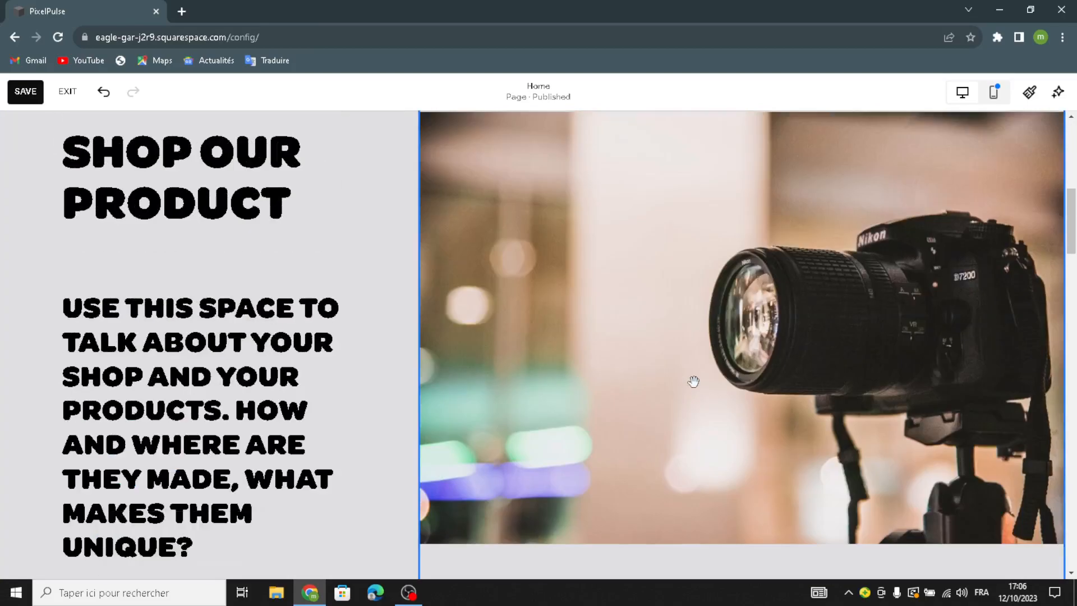
{"action": "left_click", "coordinate": [988, 250]}
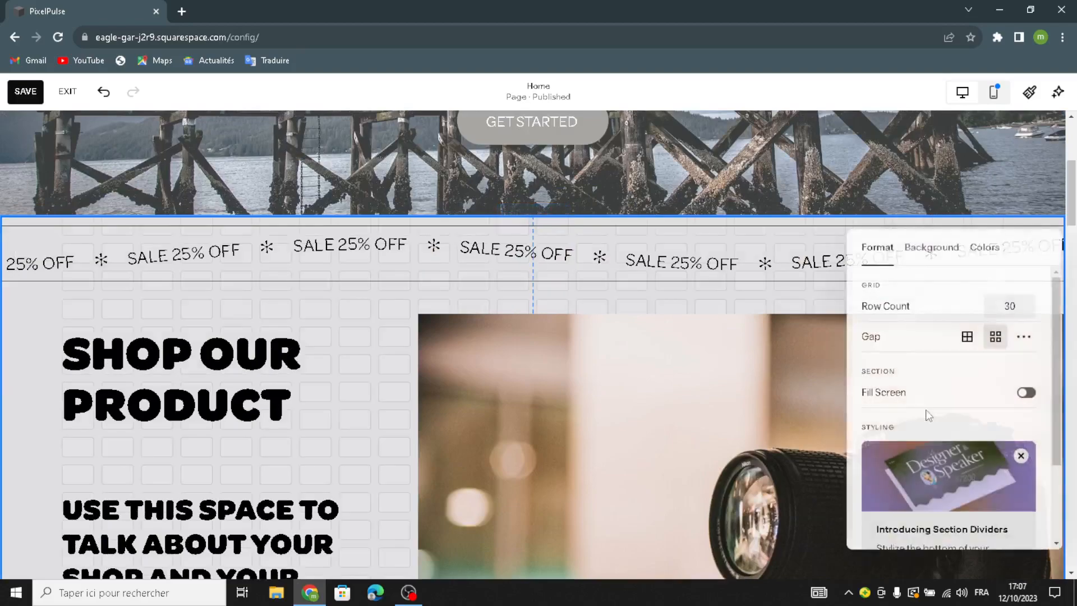
{"action": "left_click", "coordinate": [932, 248]}
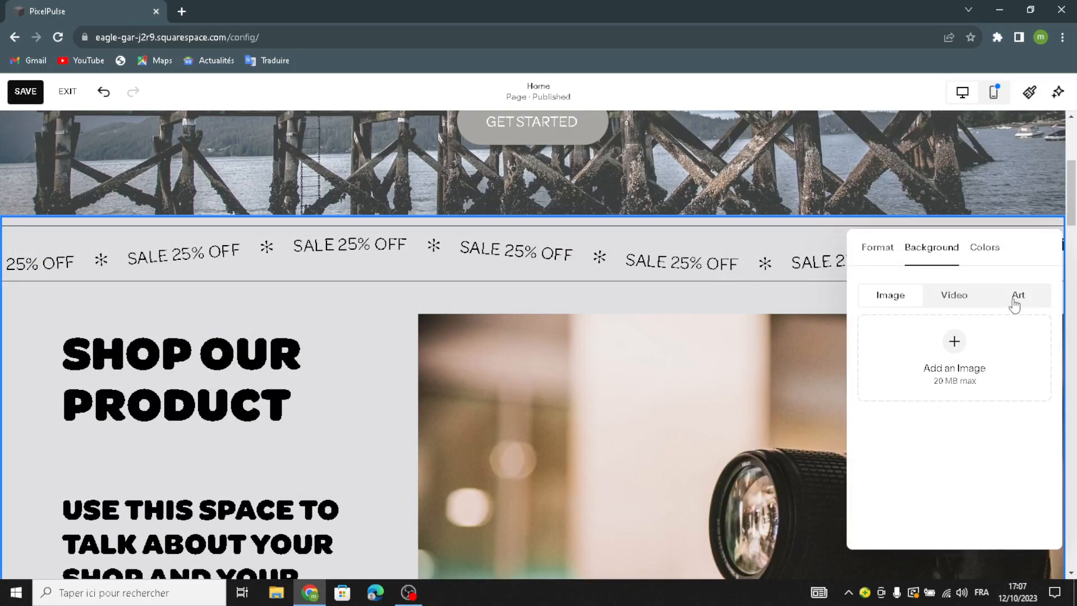
{"action": "scroll", "coordinate": [976, 443], "scroll_direction": "down", "scroll_amount": 5}
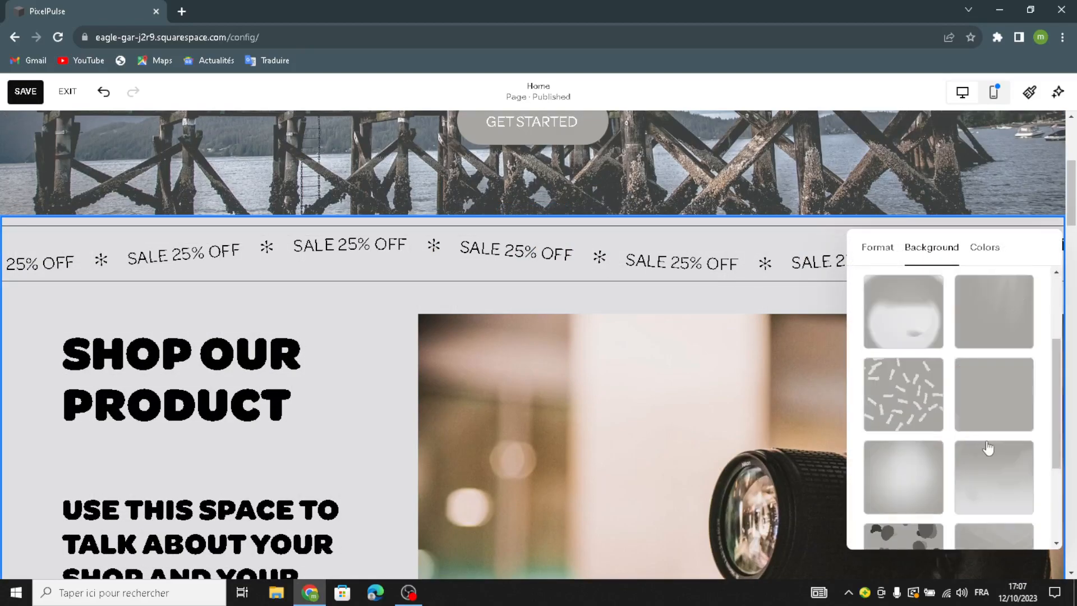
{"action": "left_click", "coordinate": [987, 412]}
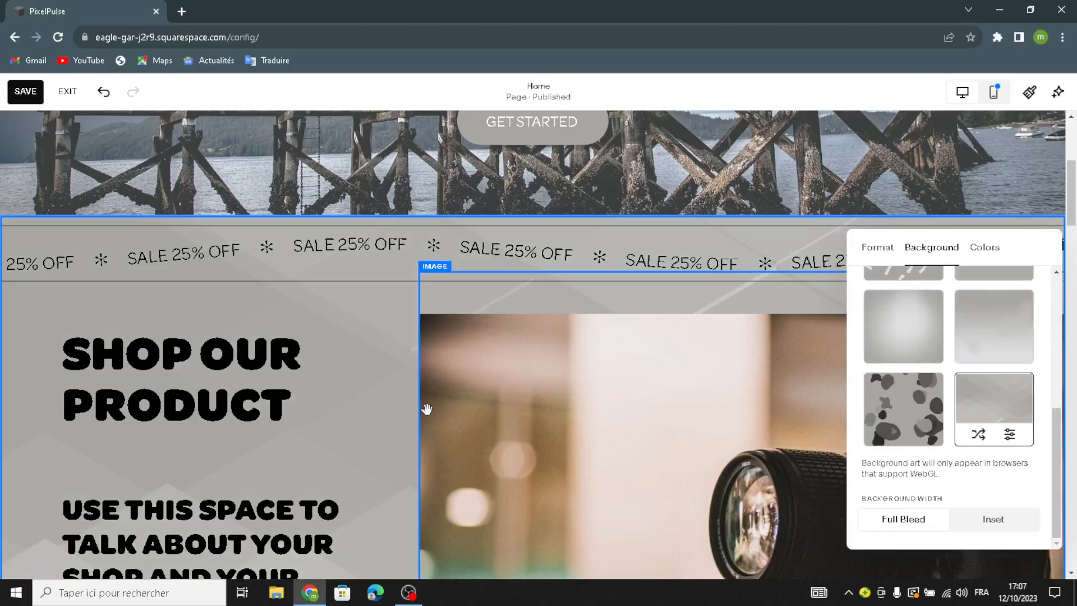
Step: Apply the same grey geometric background art to the Services section
{"action": "scroll", "coordinate": [410, 392], "scroll_direction": "down", "scroll_amount": 5}
{"action": "scroll", "coordinate": [410, 392], "scroll_direction": "down", "scroll_amount": 15}
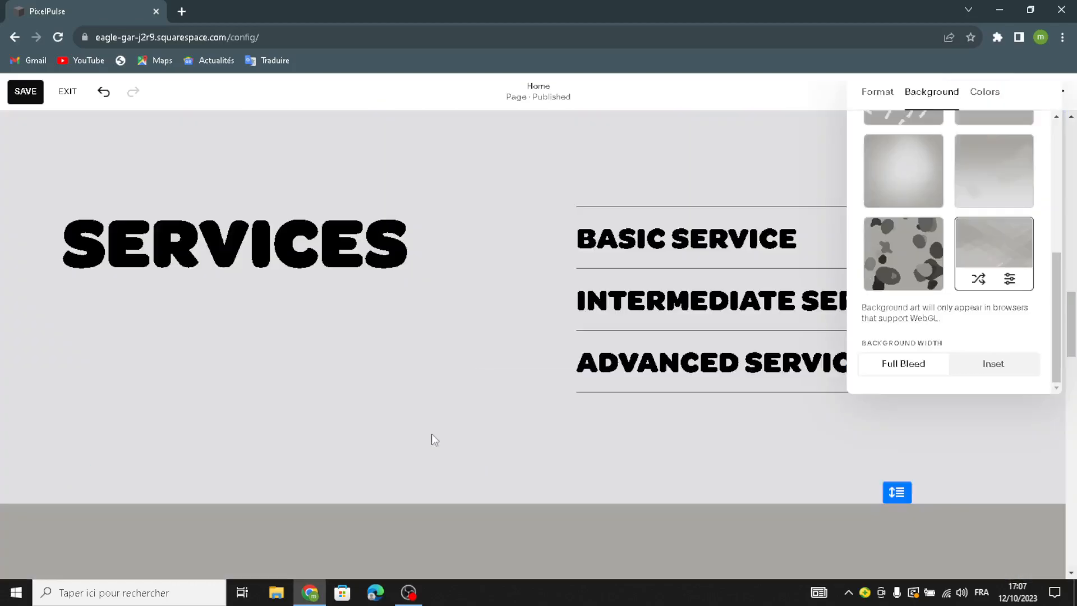
{"action": "left_click", "coordinate": [432, 434]}
{"action": "left_click", "coordinate": [963, 144]}
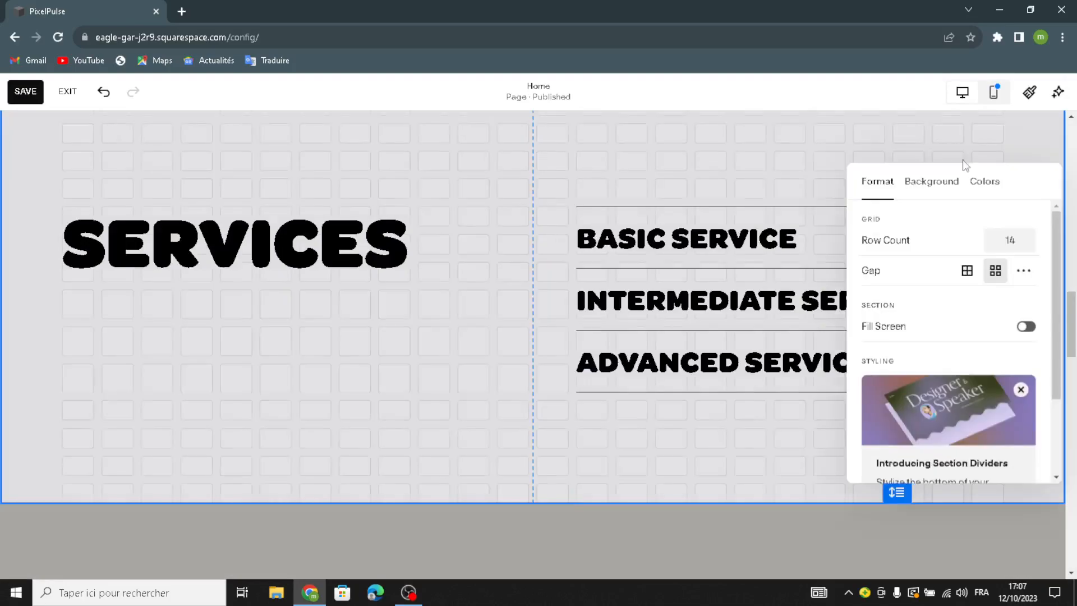
{"action": "left_click", "coordinate": [931, 180]}
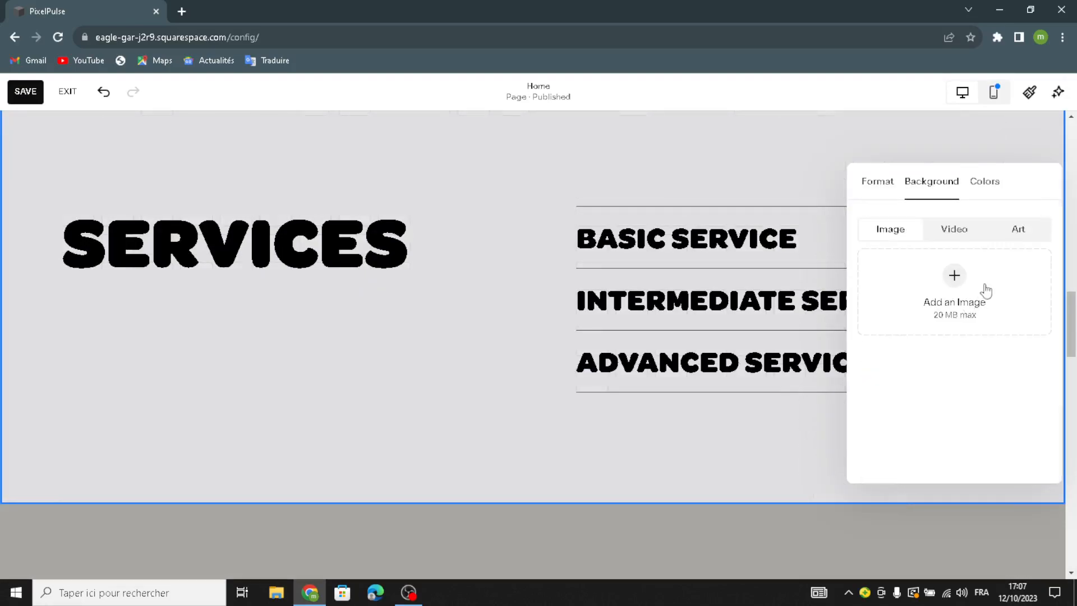
{"action": "left_click", "coordinate": [1018, 229]}
{"action": "scroll", "coordinate": [964, 367], "scroll_direction": "down", "scroll_amount": 5}
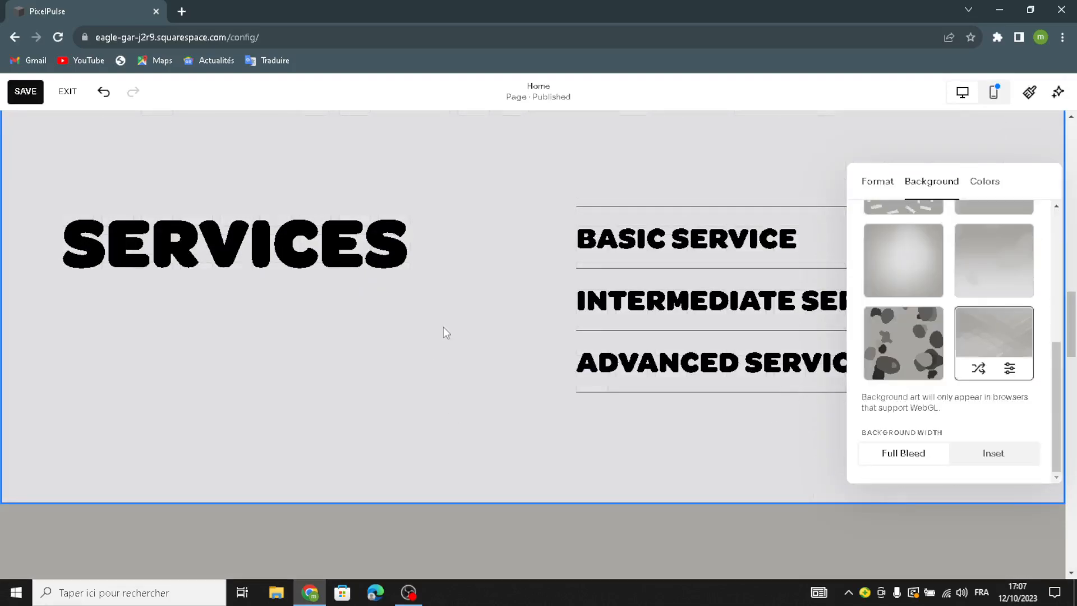
Step: Set the "Follow us on social" section's background to the same grey geometric art
{"action": "scroll", "coordinate": [445, 331], "scroll_direction": "down", "scroll_amount": 7}
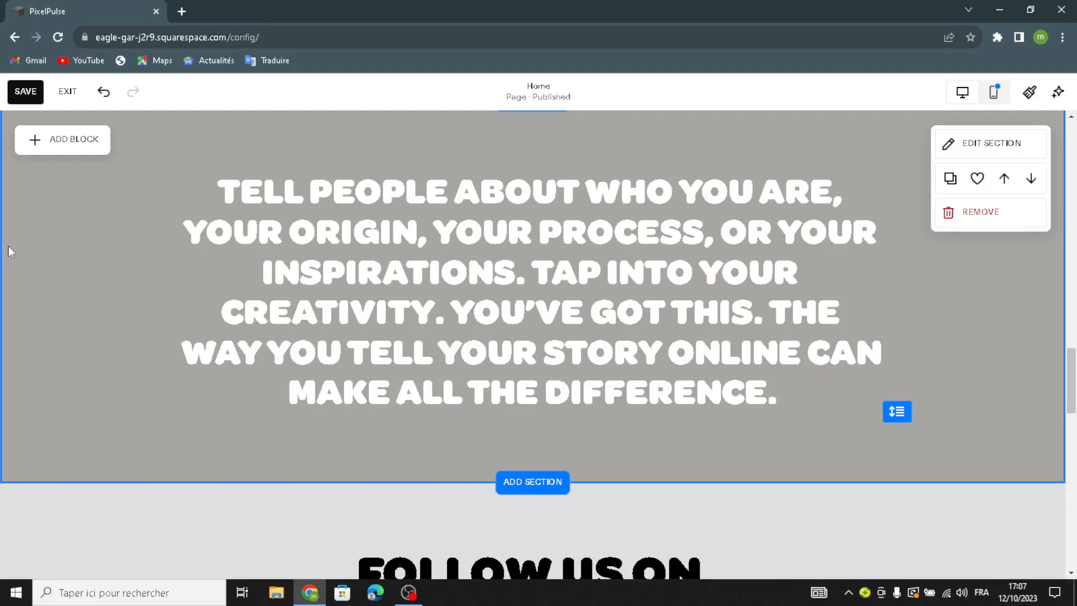
{"action": "scroll", "coordinate": [145, 355], "scroll_direction": "down", "scroll_amount": 7}
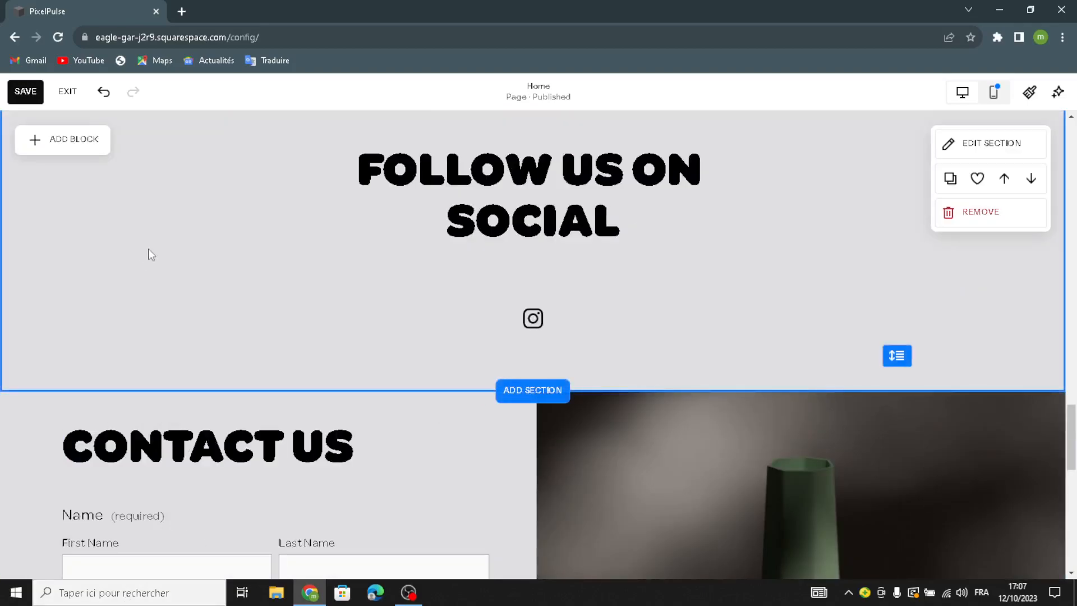
{"action": "left_click", "coordinate": [954, 143]}
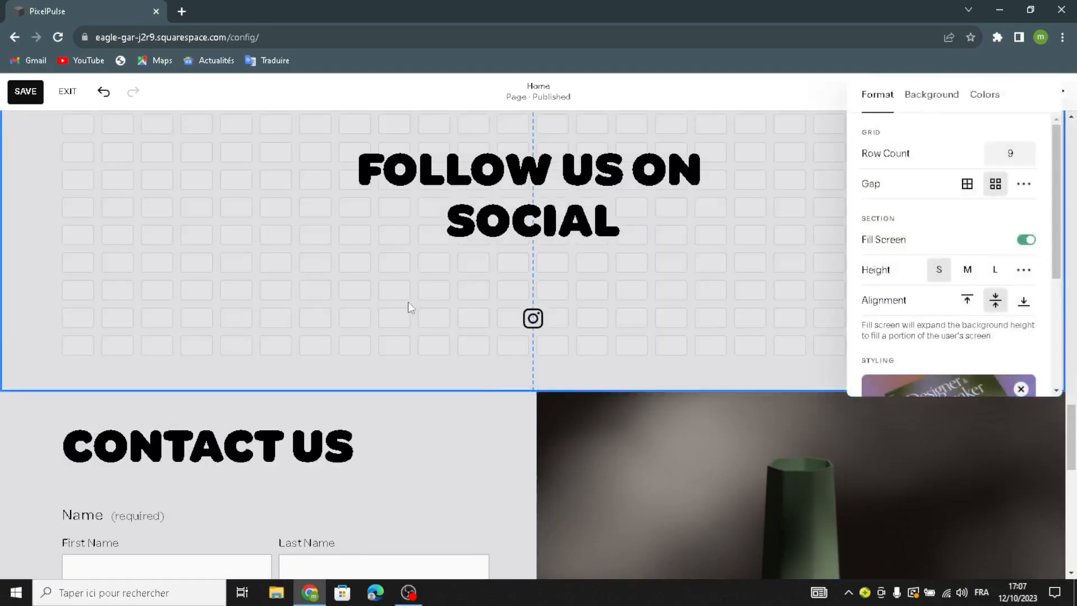
{"action": "left_click", "coordinate": [927, 96]}
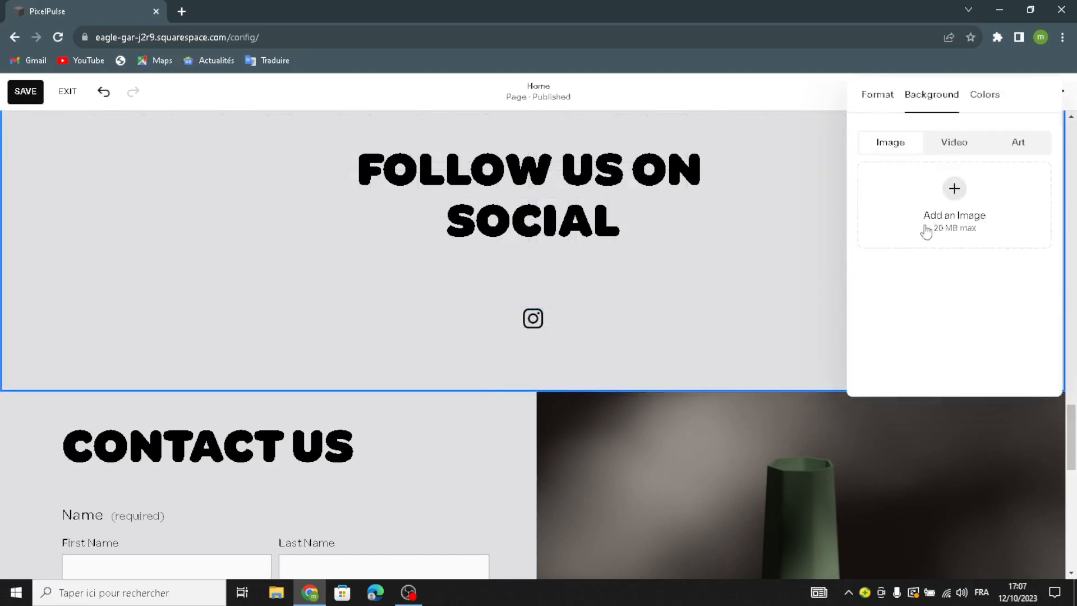
{"action": "scroll", "coordinate": [965, 282], "scroll_direction": "down", "scroll_amount": 5}
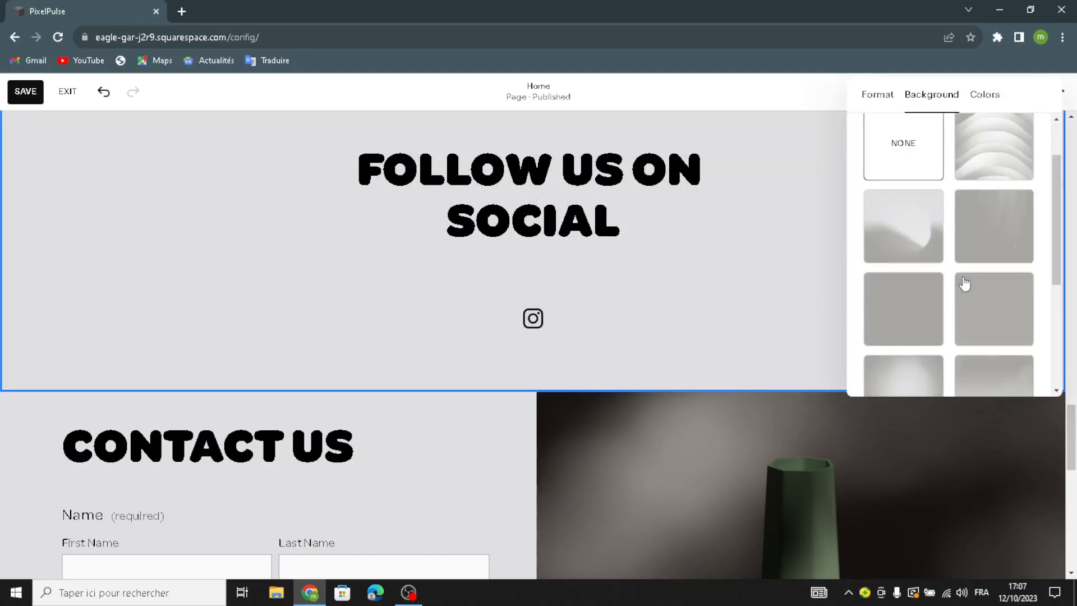
{"action": "left_click", "coordinate": [969, 280]}
{"action": "scroll", "coordinate": [276, 277], "scroll_direction": "down", "scroll_amount": 5}
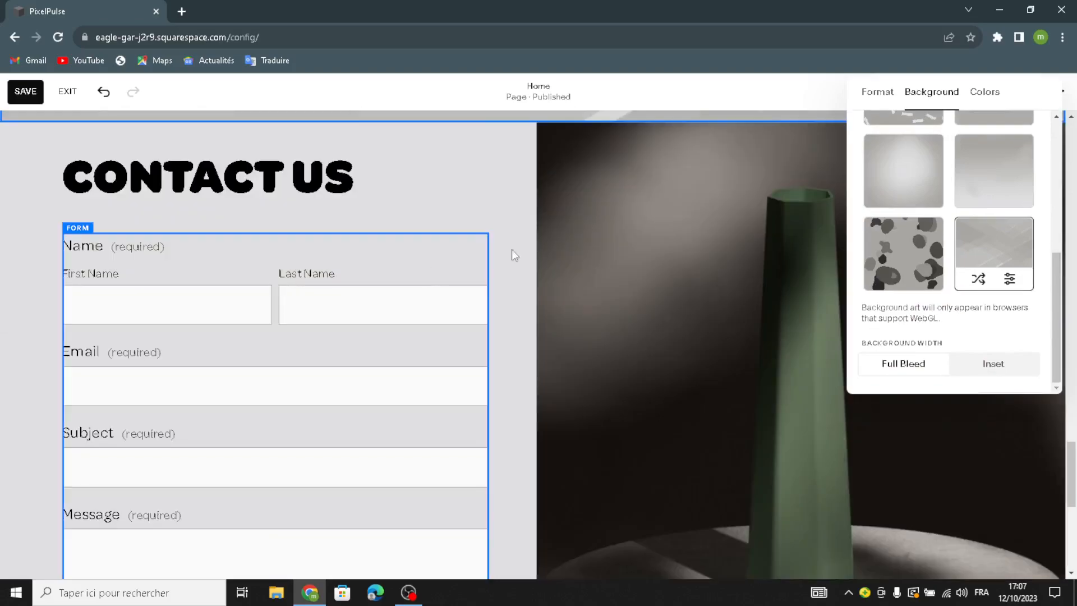
Step: Delete the green vase image beside the Contact Us form
{"action": "left_click", "coordinate": [589, 225]}
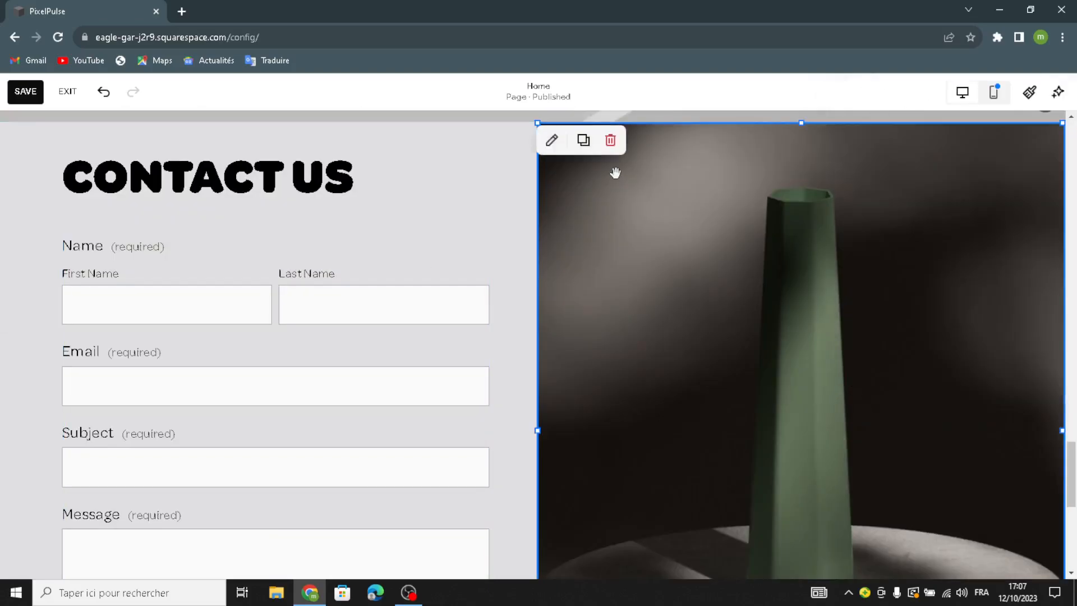
{"action": "left_click", "coordinate": [610, 141]}
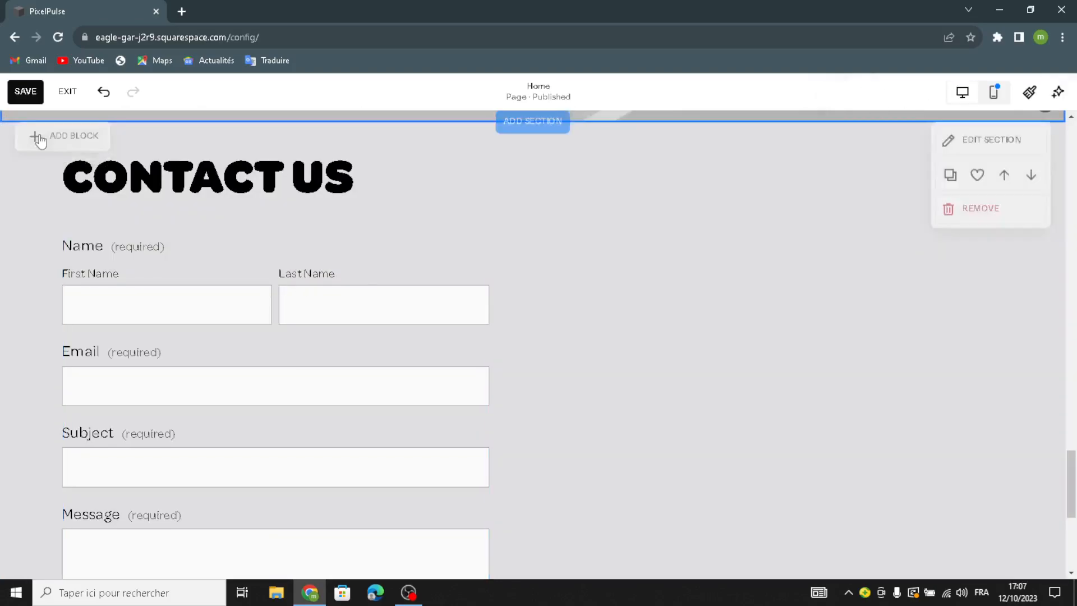
{"action": "left_click", "coordinate": [34, 137]}
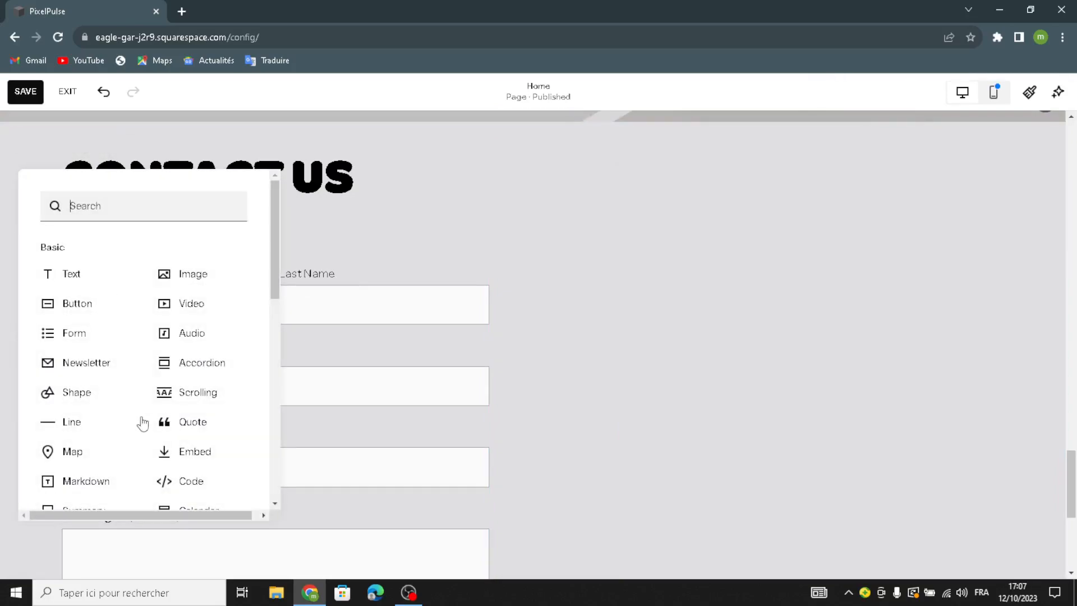
{"action": "left_click", "coordinate": [47, 449]}
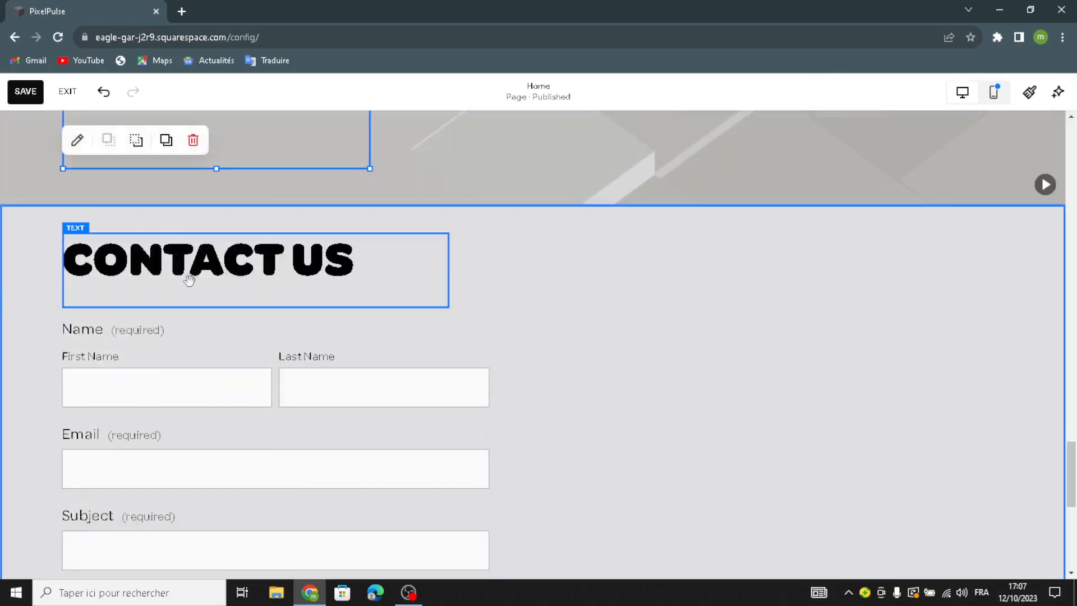
{"action": "left_click_drag", "start_coordinate": [194, 253], "coordinate": [516, 348]}
{"action": "left_click", "coordinate": [532, 166]}
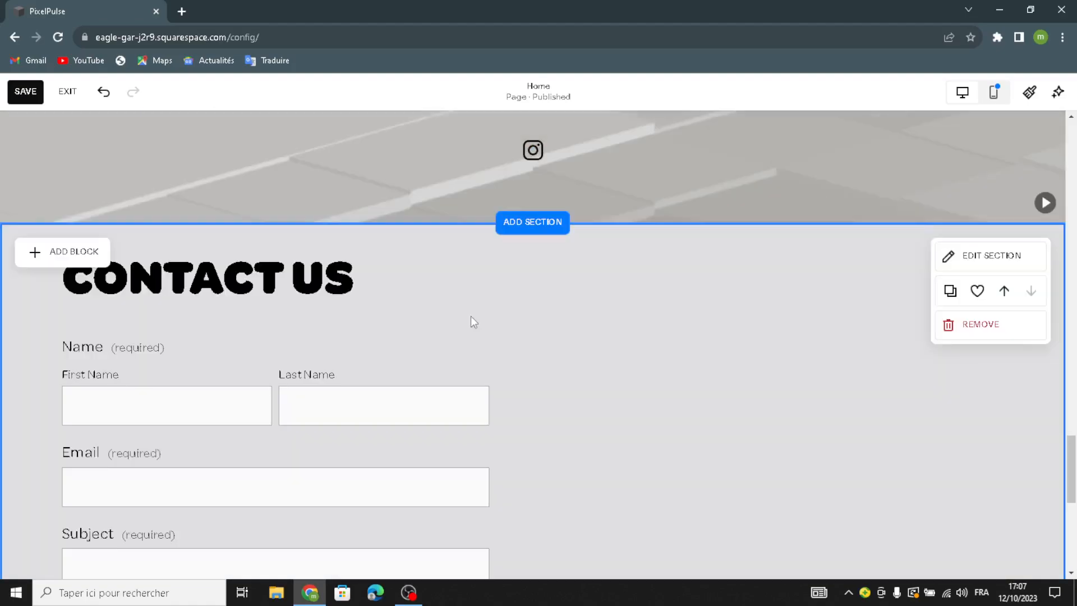
Step: Add a map block to the Contact Us section and place it in the empty space beside the form
{"action": "scroll", "coordinate": [471, 315], "scroll_direction": "down", "scroll_amount": 3}
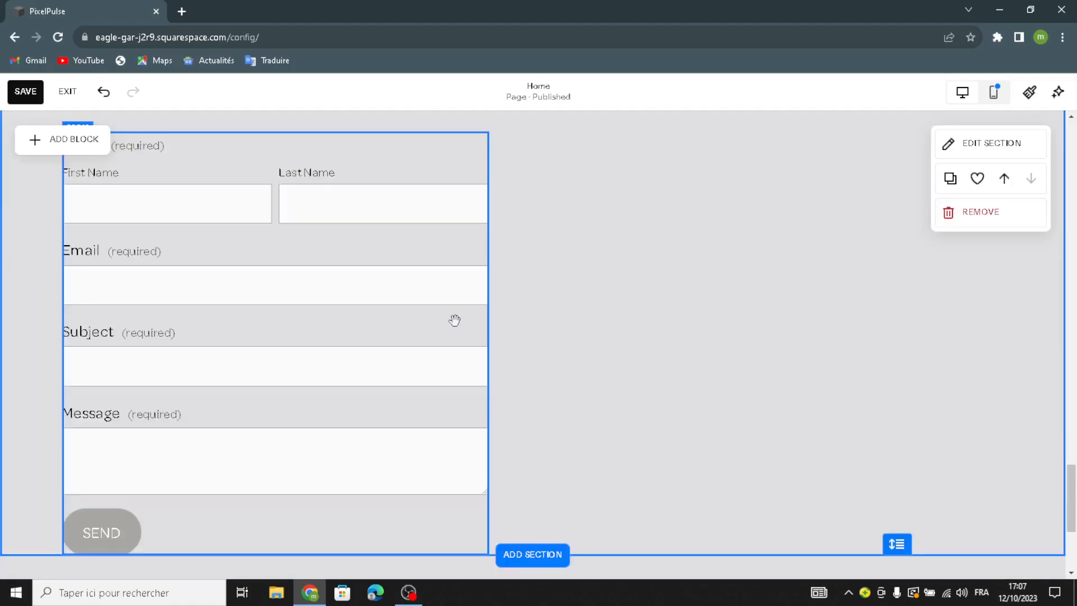
{"action": "left_click", "coordinate": [70, 144]}
{"action": "left_click", "coordinate": [86, 453]}
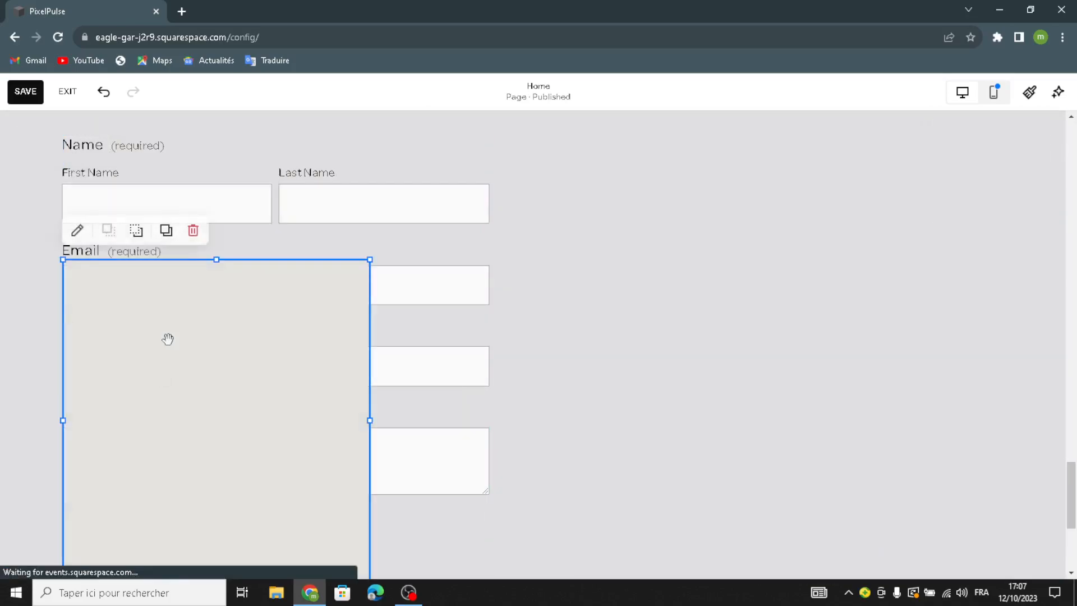
{"action": "left_click_drag", "start_coordinate": [174, 404], "coordinate": [724, 303]}
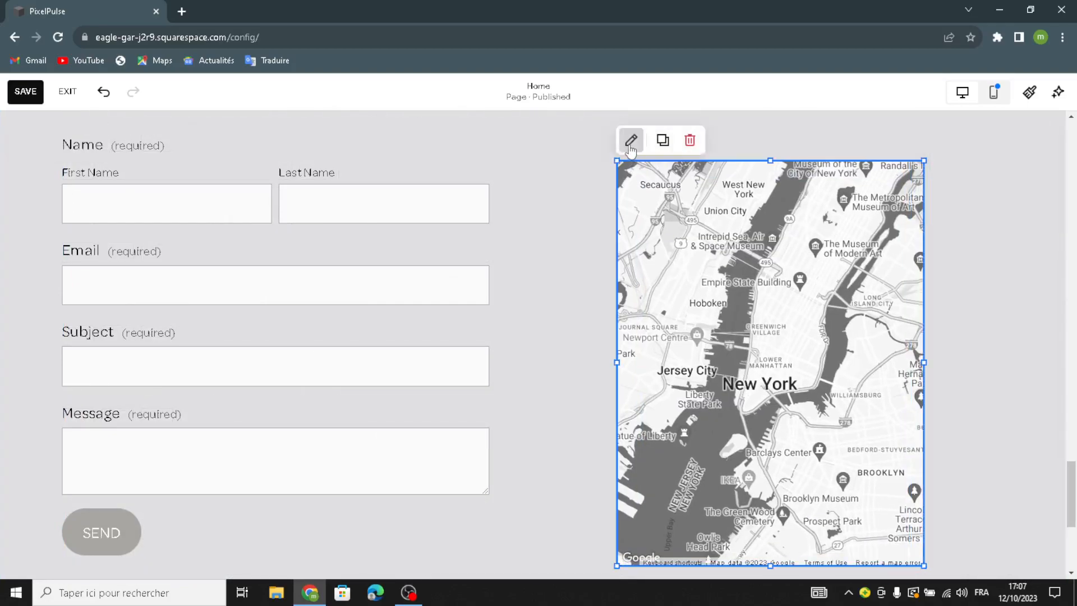
Step: Set the map's style to Satellite and enlarge the map block up and toward the contact form
{"action": "left_click", "coordinate": [631, 141]}
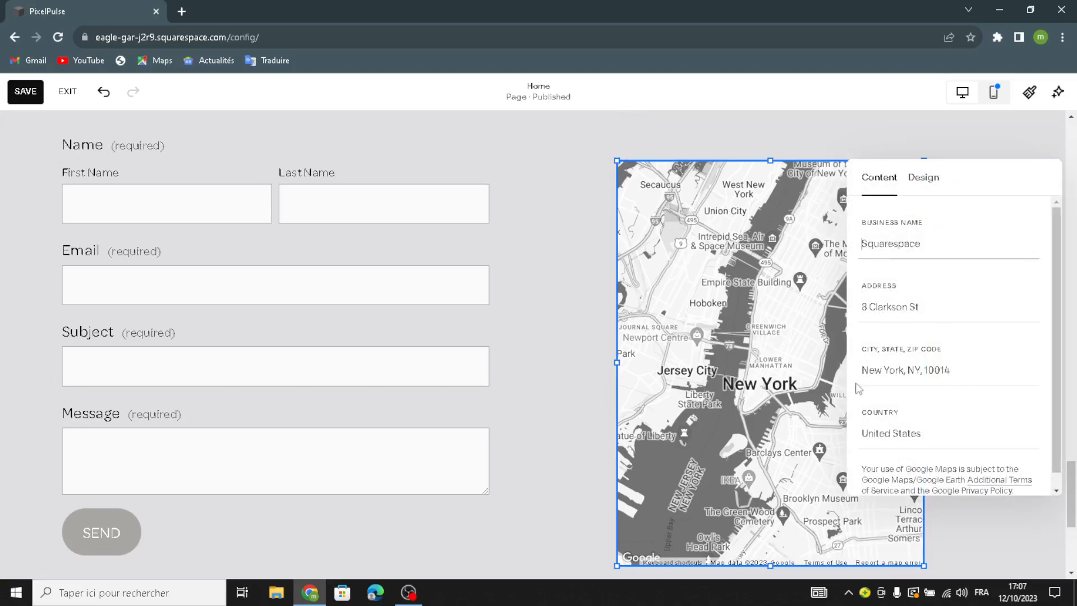
{"action": "scroll", "coordinate": [883, 429], "scroll_direction": "down", "scroll_amount": 1}
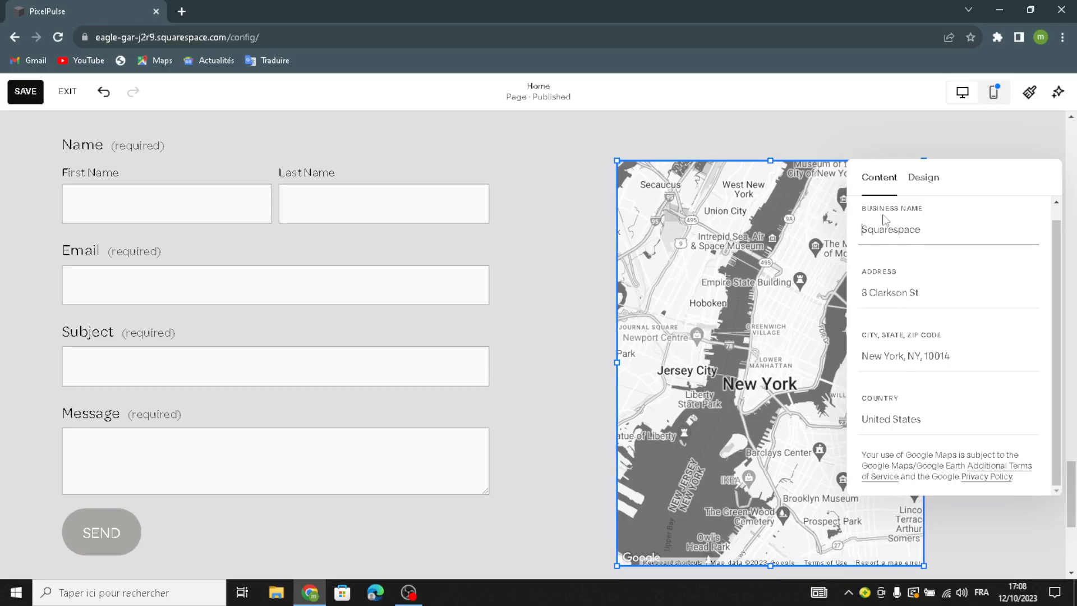
{"action": "left_click", "coordinate": [931, 180]}
{"action": "left_click", "coordinate": [990, 259]}
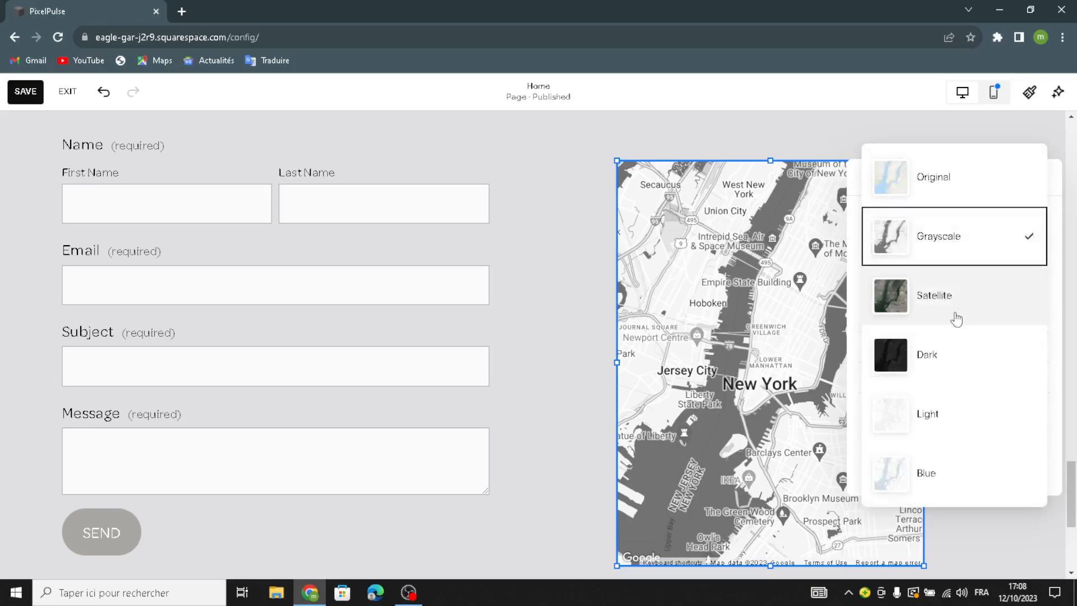
{"action": "left_click", "coordinate": [945, 313]}
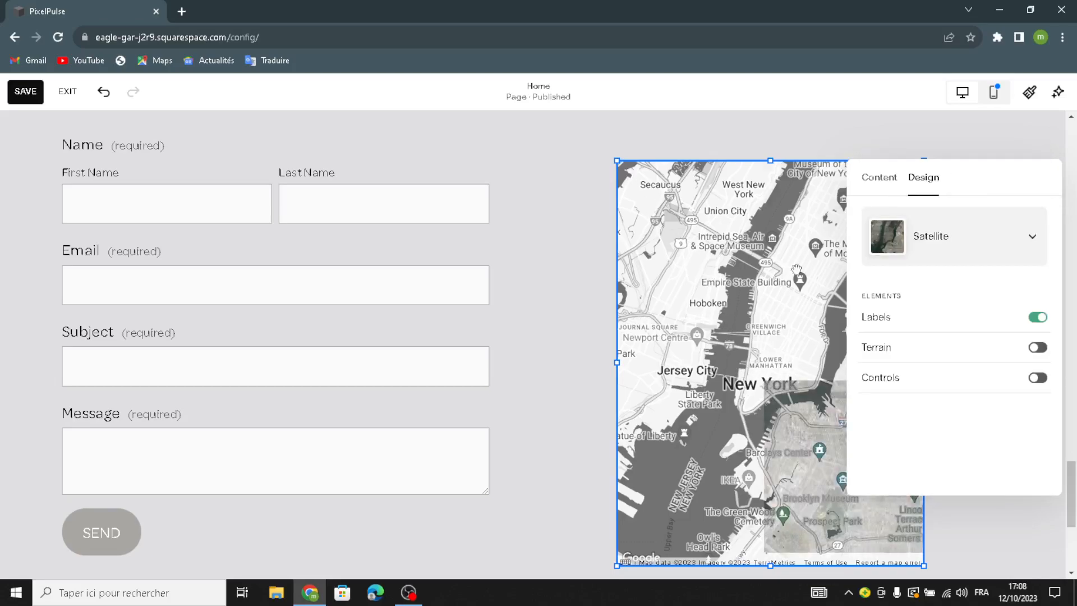
{"action": "left_click_drag", "start_coordinate": [615, 158], "coordinate": [642, 214]}
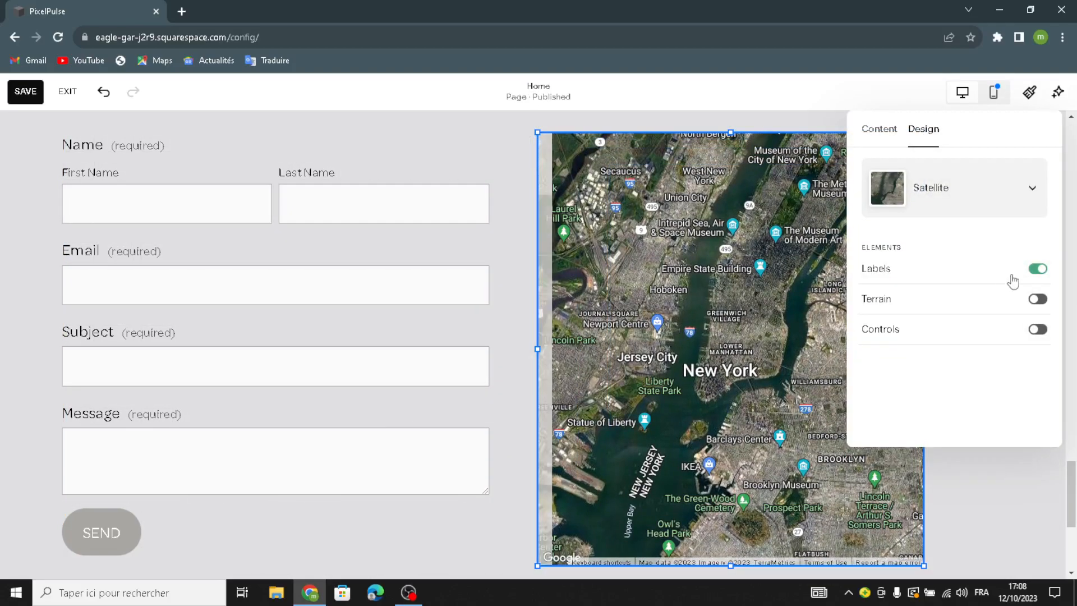
{"action": "left_click", "coordinate": [956, 494]}
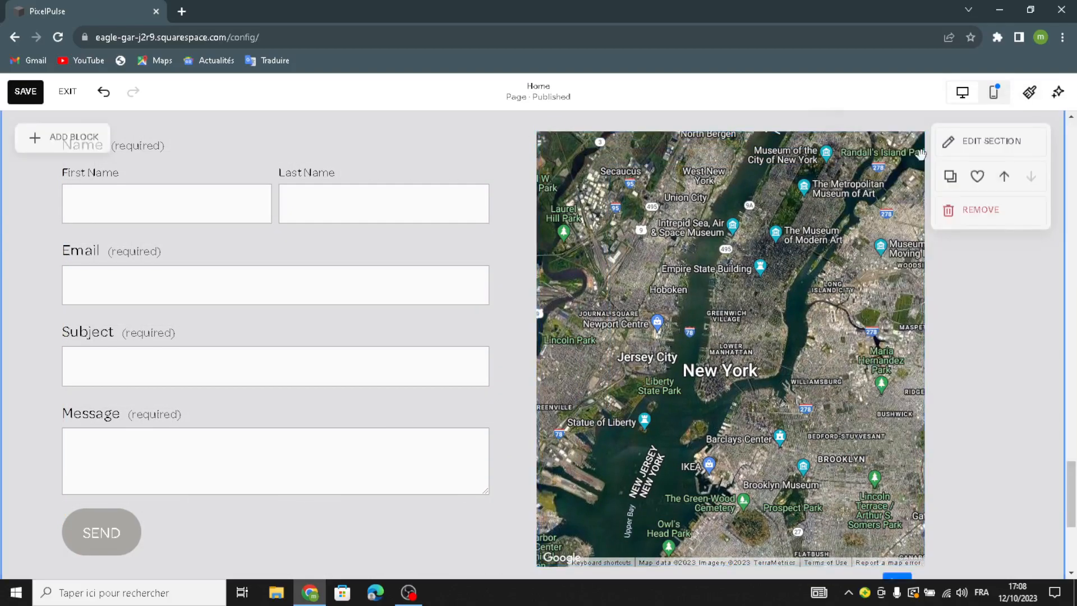
Step: Give the Contact Us section the same grey geometric background art as the other sections
{"action": "left_click", "coordinate": [954, 152]}
{"action": "left_click", "coordinate": [933, 181]}
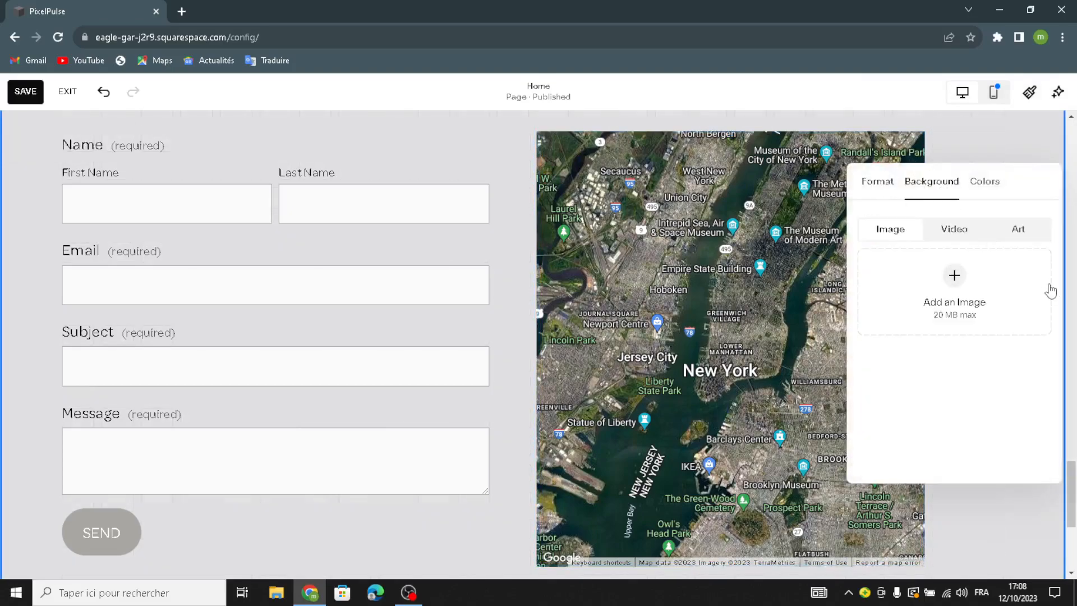
{"action": "left_click", "coordinate": [1018, 229]}
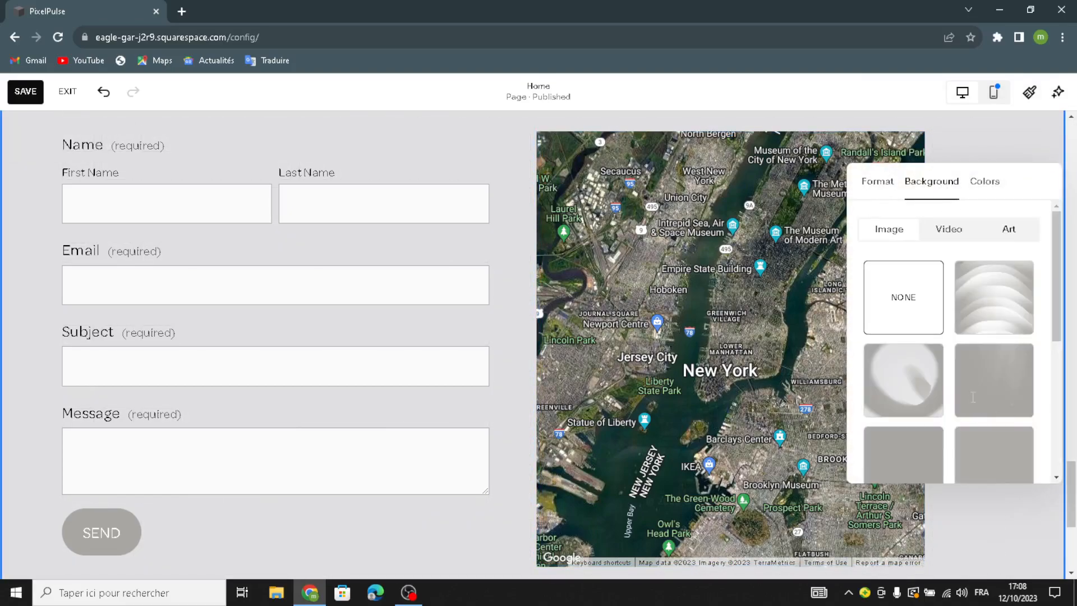
{"action": "scroll", "coordinate": [999, 348], "scroll_direction": "down", "scroll_amount": 5}
{"action": "left_click", "coordinate": [1002, 340]}
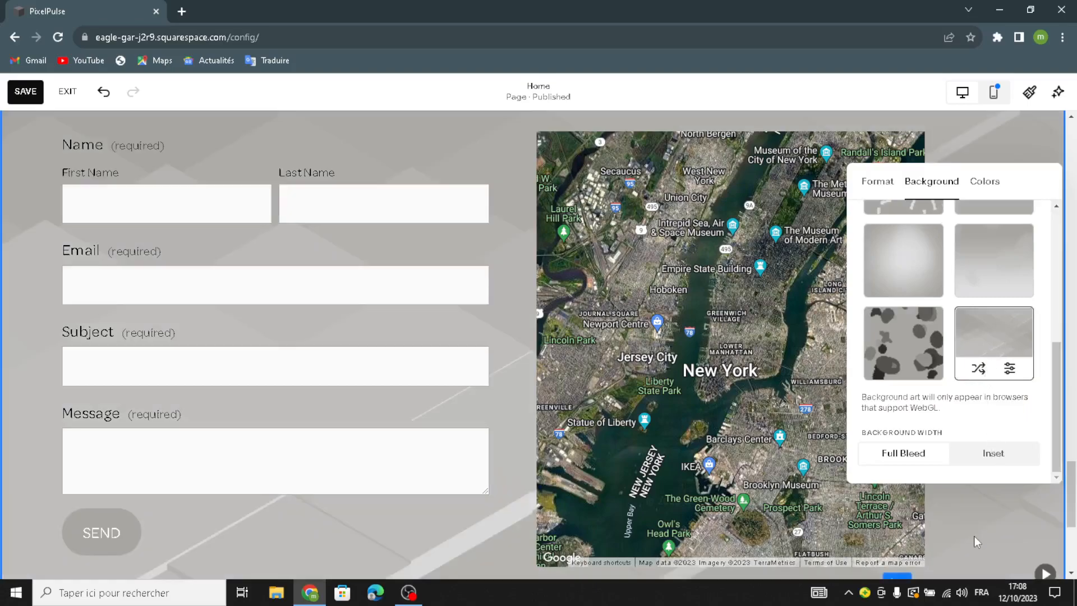
{"action": "left_click", "coordinate": [974, 536]}
Step: Apply the grey geometric background art to the site footer with the location, hours and contact details
{"action": "scroll", "coordinate": [997, 504], "scroll_direction": "down", "scroll_amount": 5}
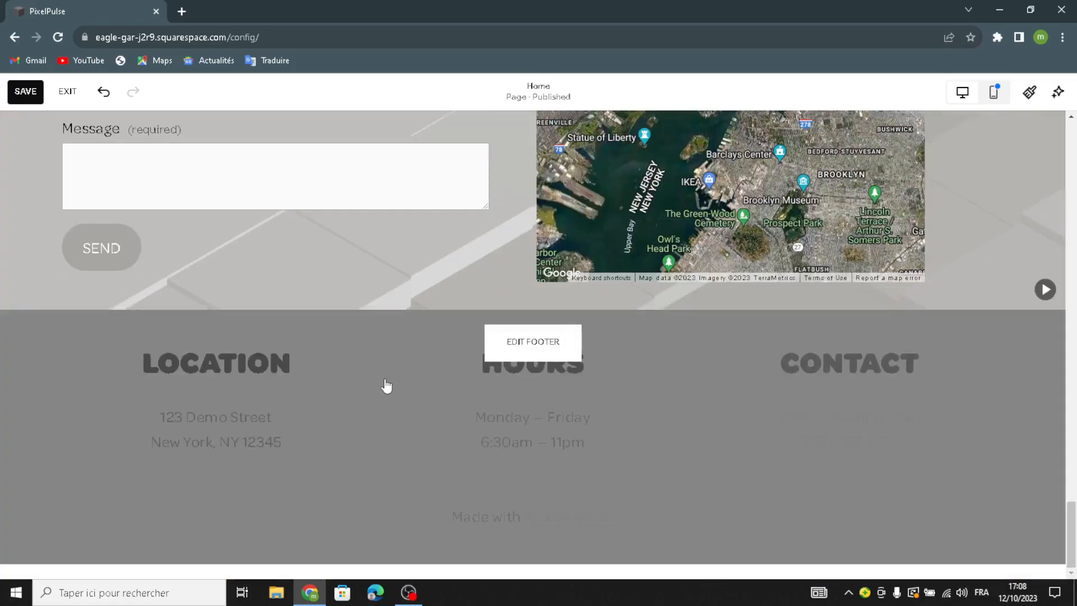
{"action": "left_click", "coordinate": [594, 355]}
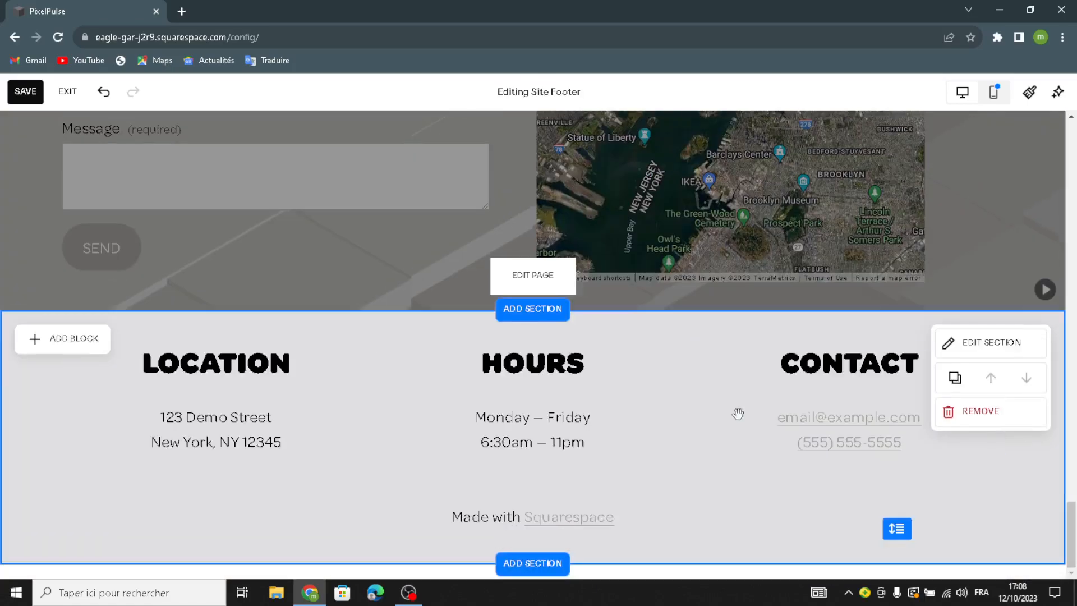
{"action": "left_click", "coordinate": [988, 343]}
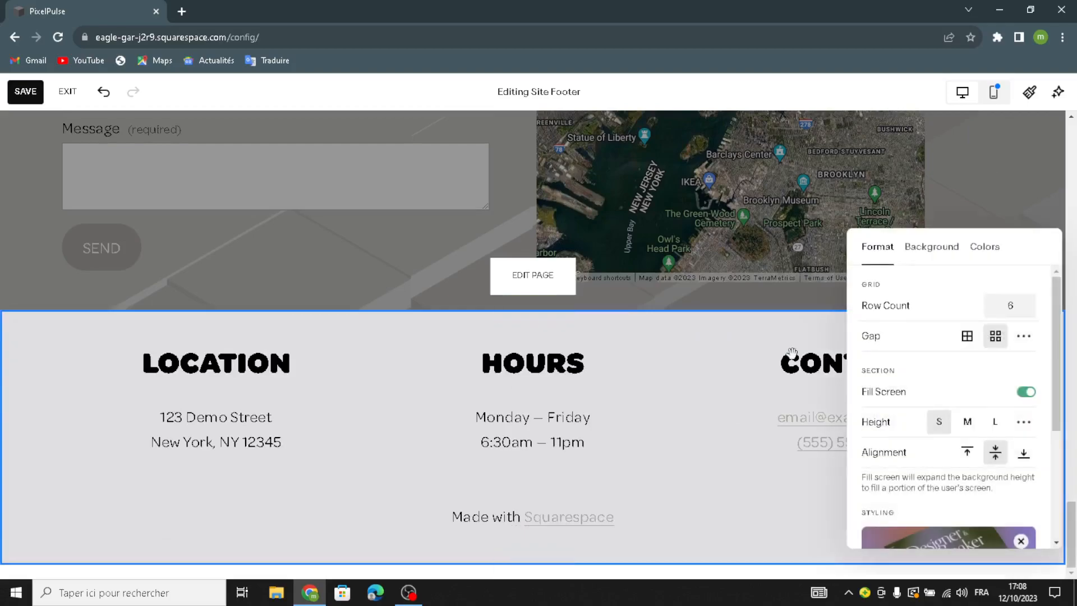
{"action": "left_click", "coordinate": [936, 251]}
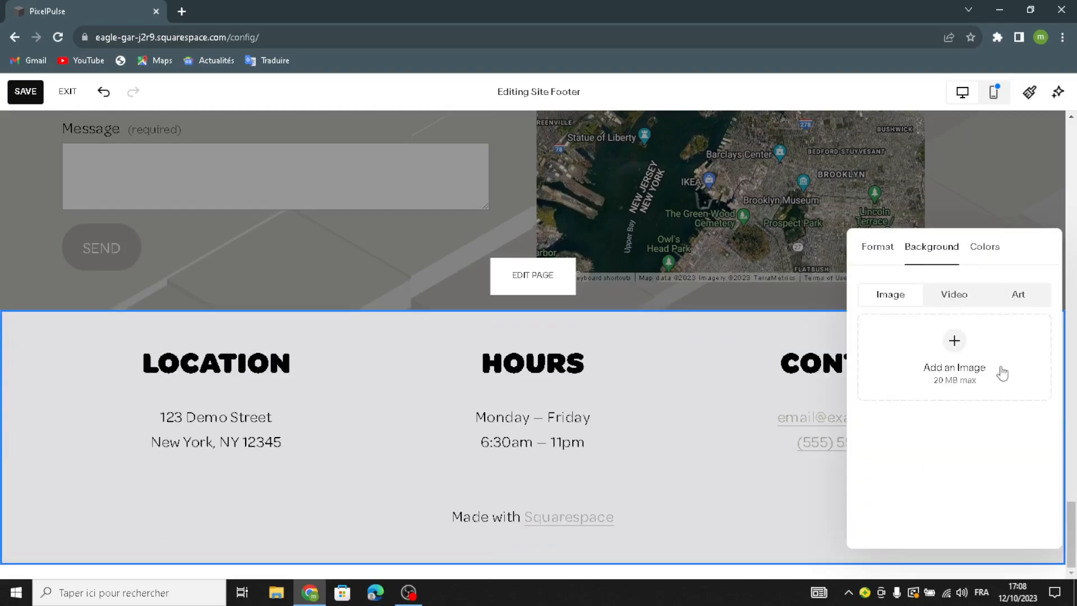
{"action": "left_click", "coordinate": [1018, 294]}
{"action": "scroll", "coordinate": [988, 413], "scroll_direction": "down", "scroll_amount": 3}
{"action": "left_click", "coordinate": [988, 416]}
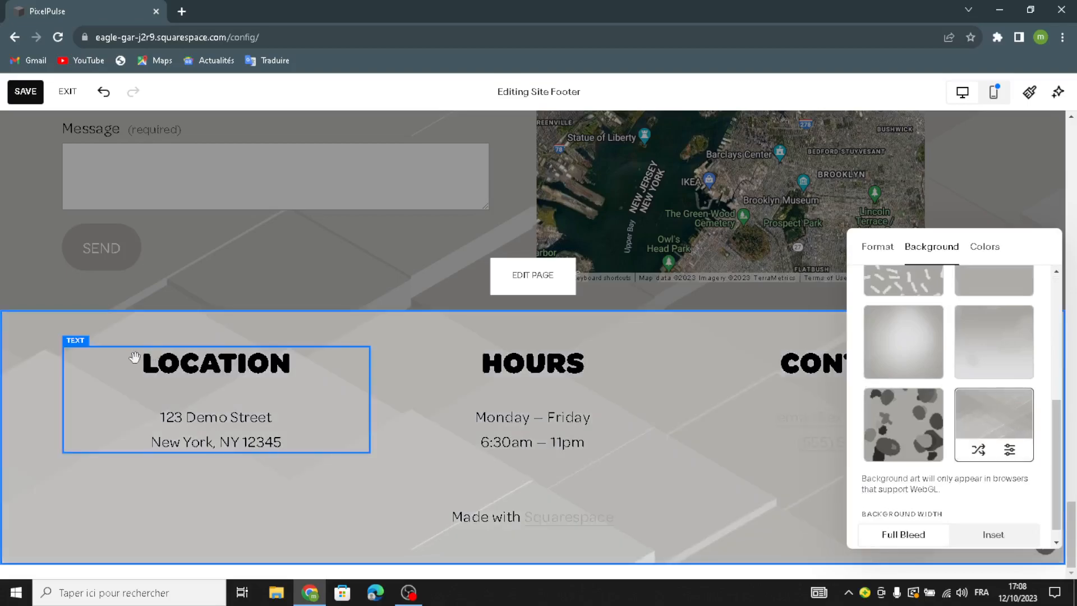
{"action": "left_click", "coordinate": [101, 239]}
Step: Return from the footer to page editing and review the homepage sections between Contact Us and the shop section
{"action": "scroll", "coordinate": [353, 285], "scroll_direction": "up", "scroll_amount": 2}
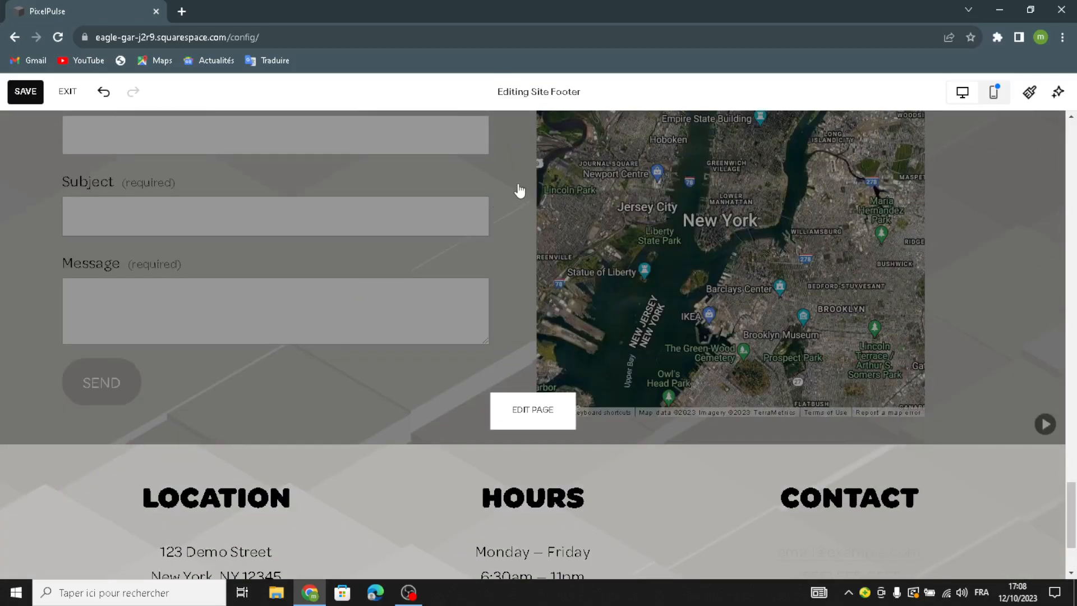
{"action": "left_click", "coordinate": [521, 191]}
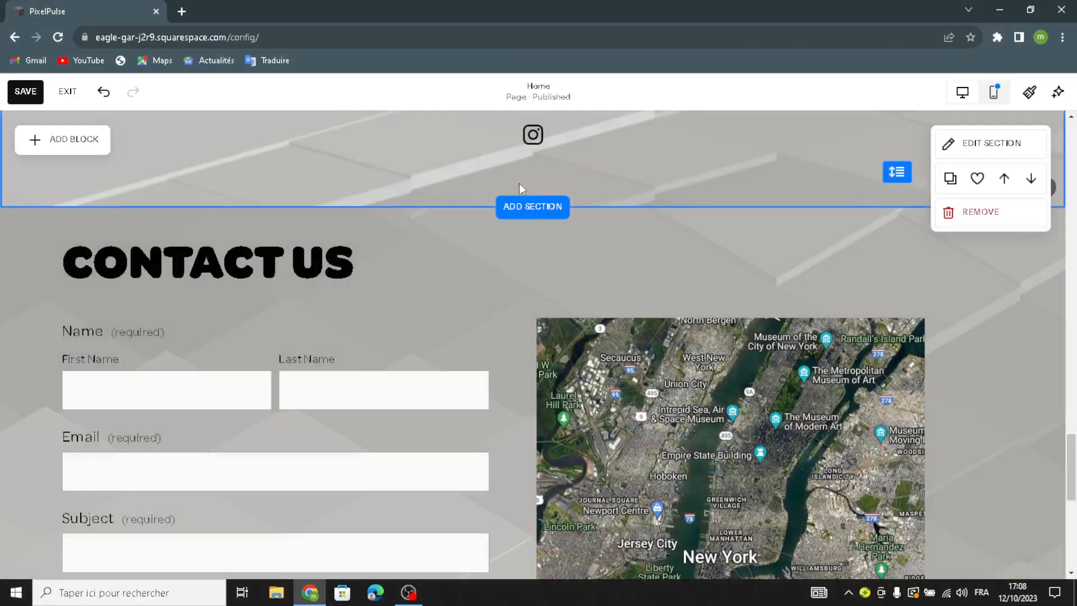
{"action": "scroll", "coordinate": [522, 191], "scroll_direction": "up", "scroll_amount": 4}
{"action": "scroll", "coordinate": [532, 204], "scroll_direction": "up", "scroll_amount": 10}
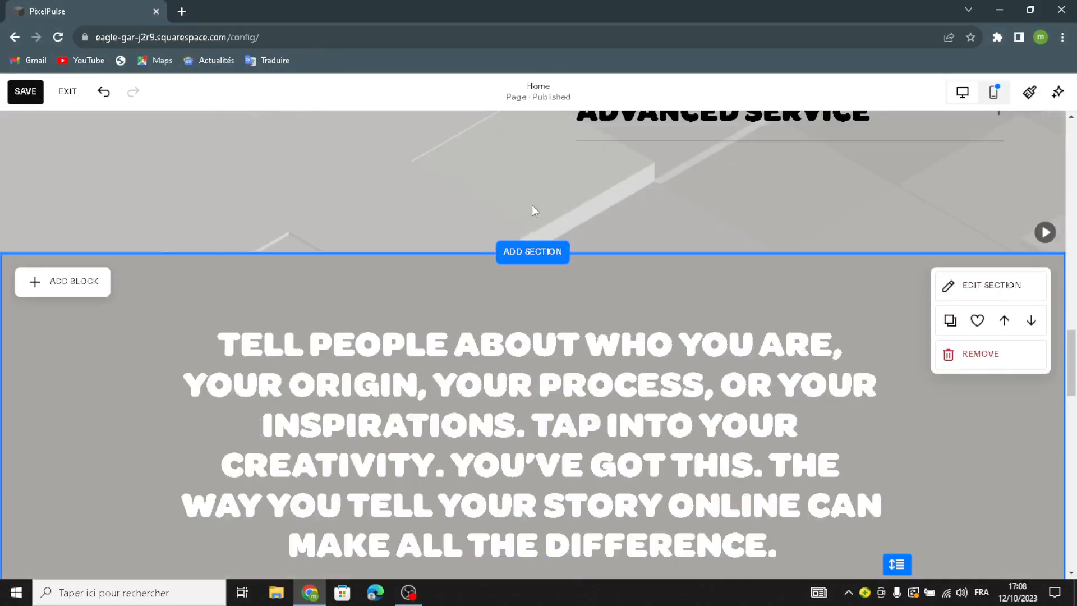
{"action": "scroll", "coordinate": [533, 204], "scroll_direction": "up", "scroll_amount": 15}
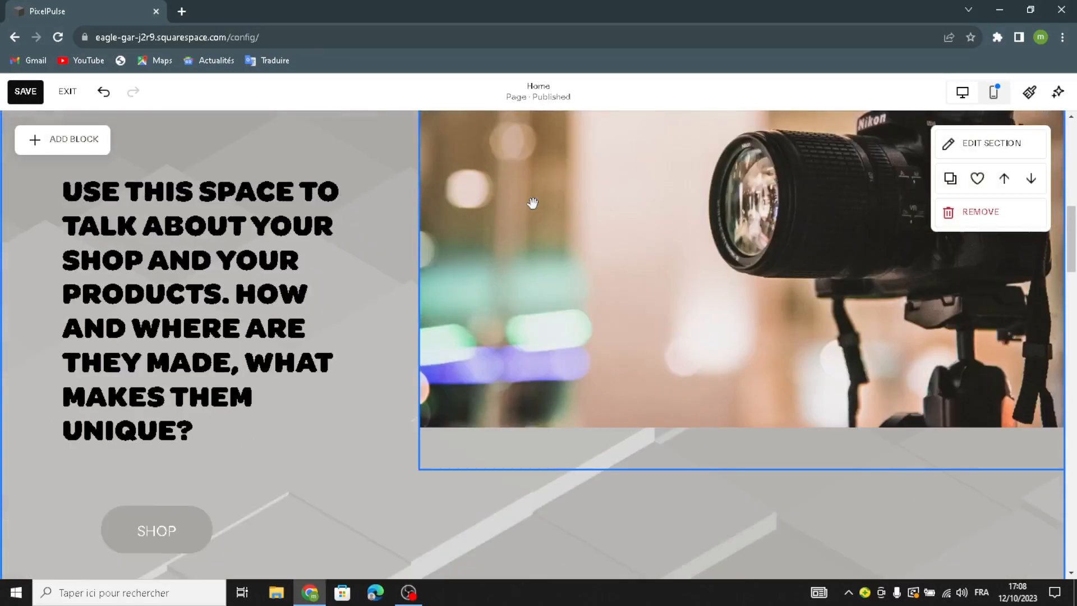
{"action": "scroll", "coordinate": [532, 202], "scroll_direction": "up", "scroll_amount": 1}
{"action": "scroll", "coordinate": [532, 202], "scroll_direction": "down", "scroll_amount": 12}
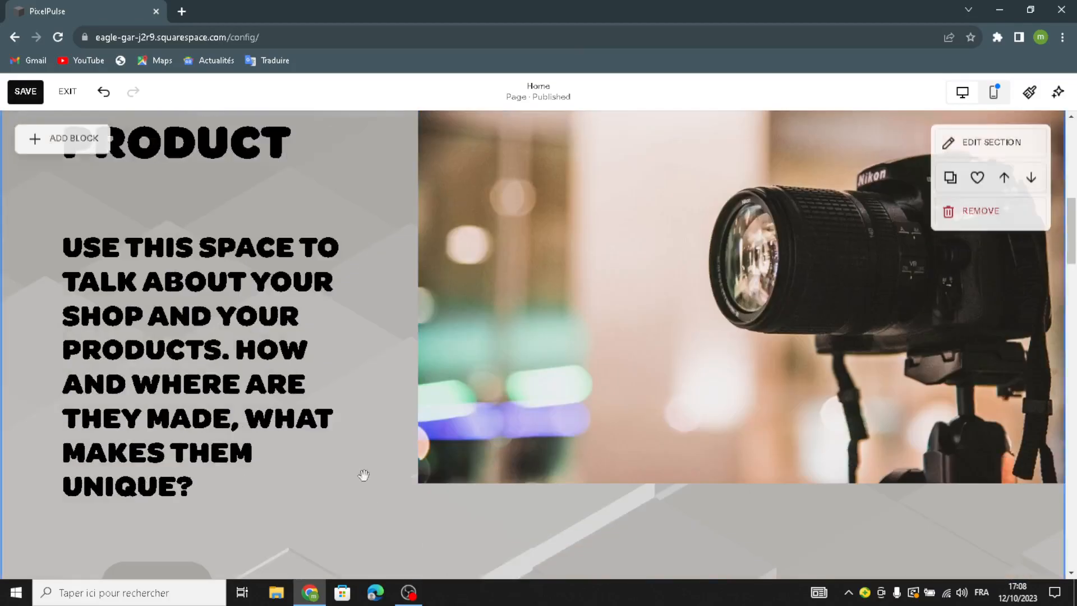
{"action": "scroll", "coordinate": [392, 404], "scroll_direction": "down", "scroll_amount": 6}
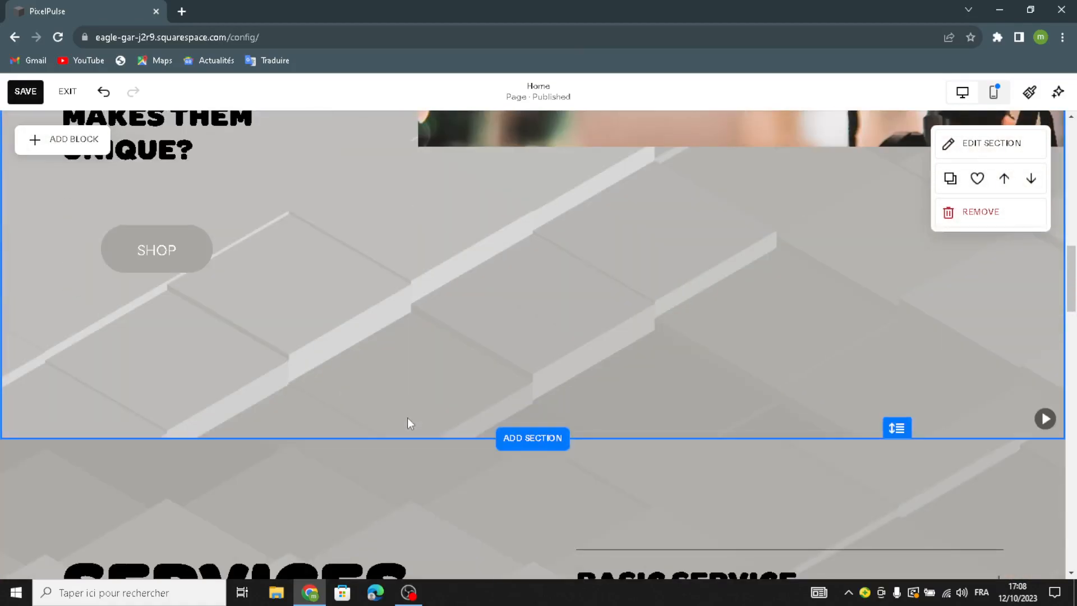